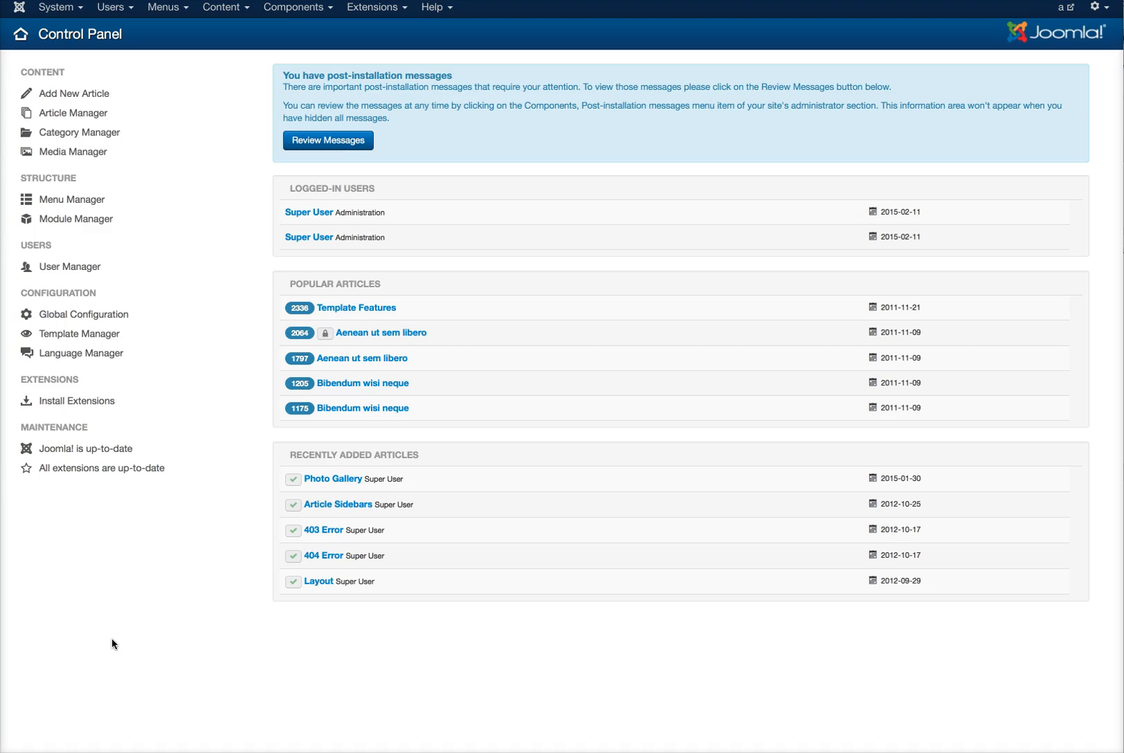
# Step: Open the Main Menu's list of menu items and review it against the site's front-end navigation
pyautogui.click(162, 8)
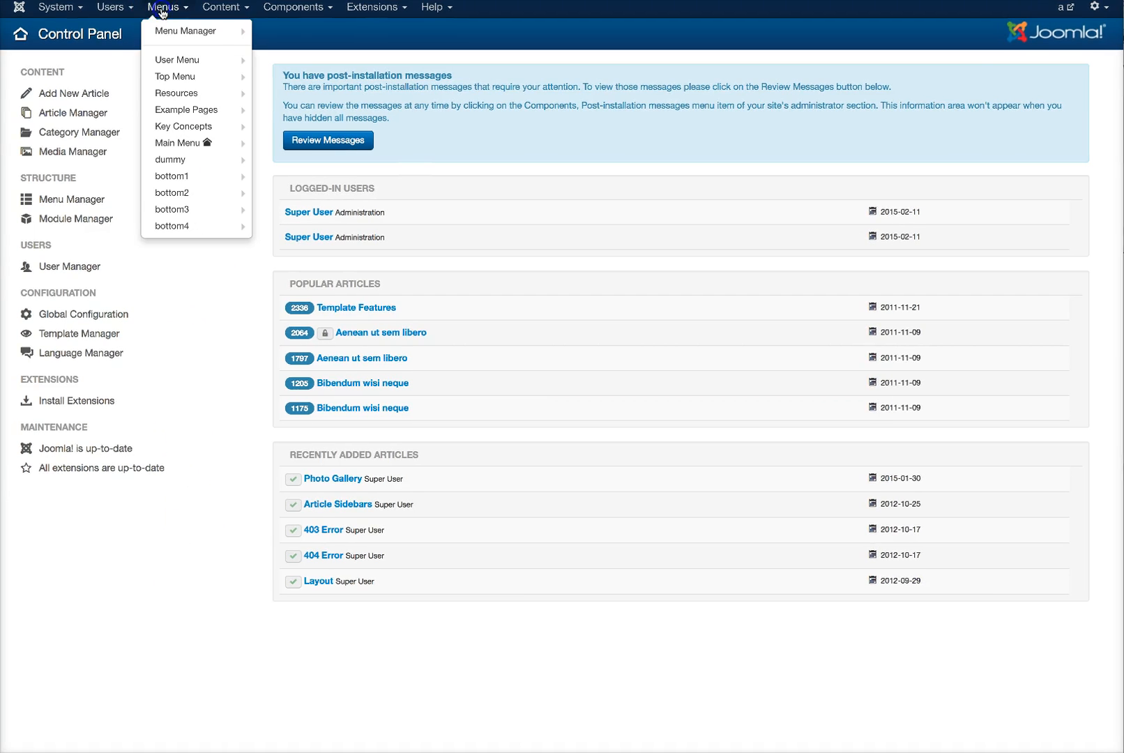
pyautogui.moveTo(174, 152)
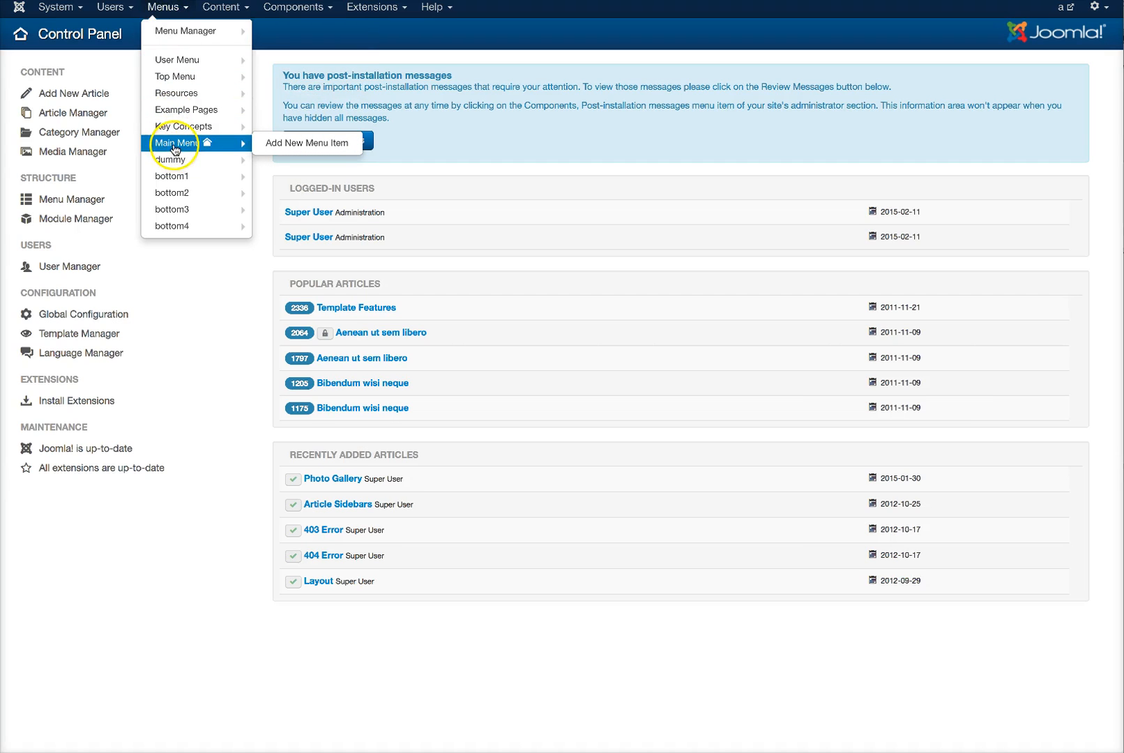
pyautogui.click(175, 150)
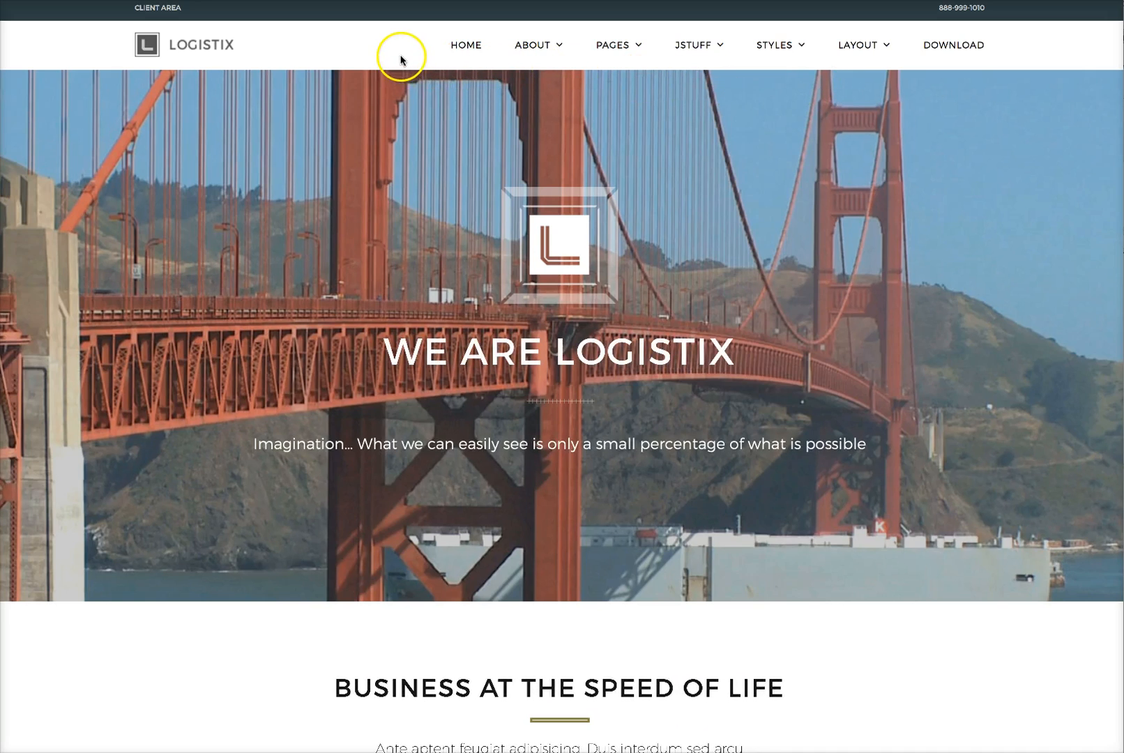
pyautogui.moveTo(566, 53)
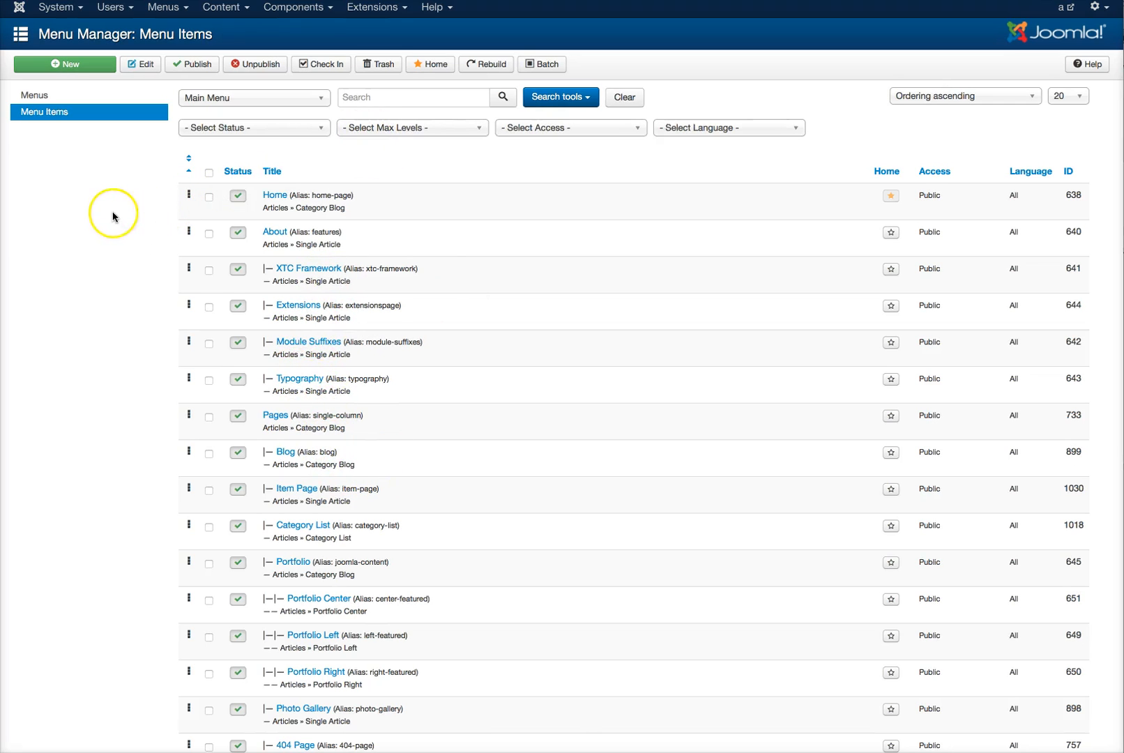
pyautogui.scroll(-1, 114, 216)
pyautogui.scroll(-4, 114, 216)
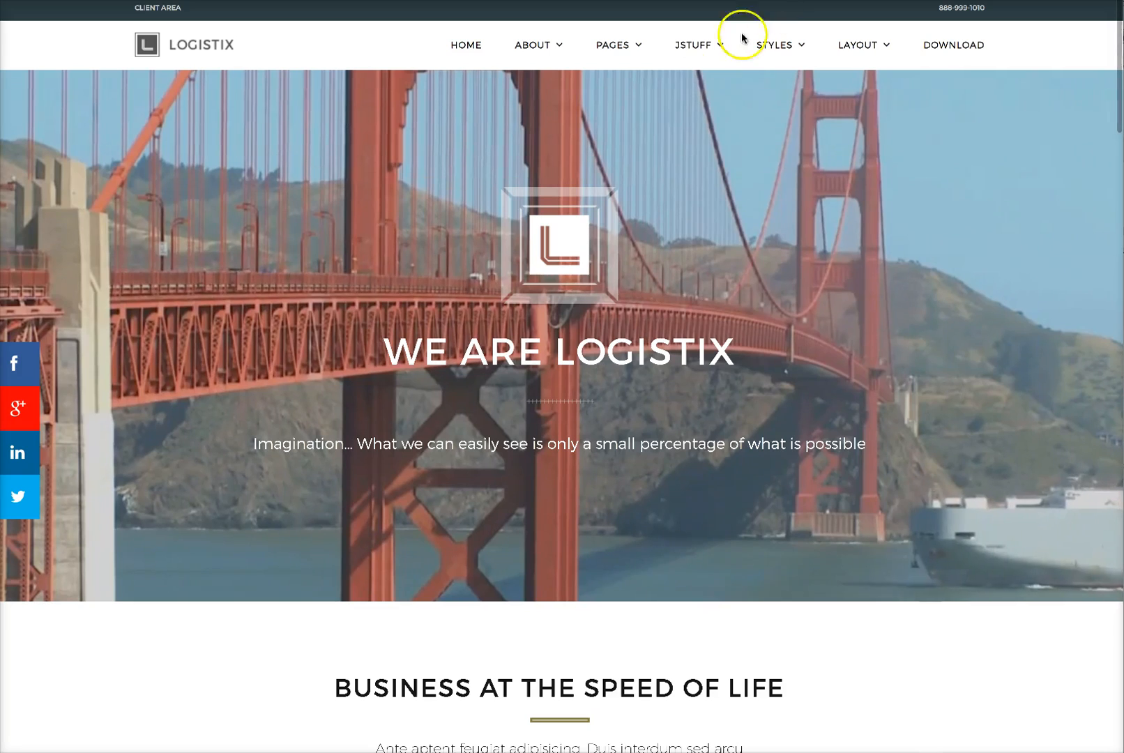
# Step: On the front-end site, view the Portfolio submenu under Pages and choose Portfolio Center
pyautogui.moveTo(617, 42)
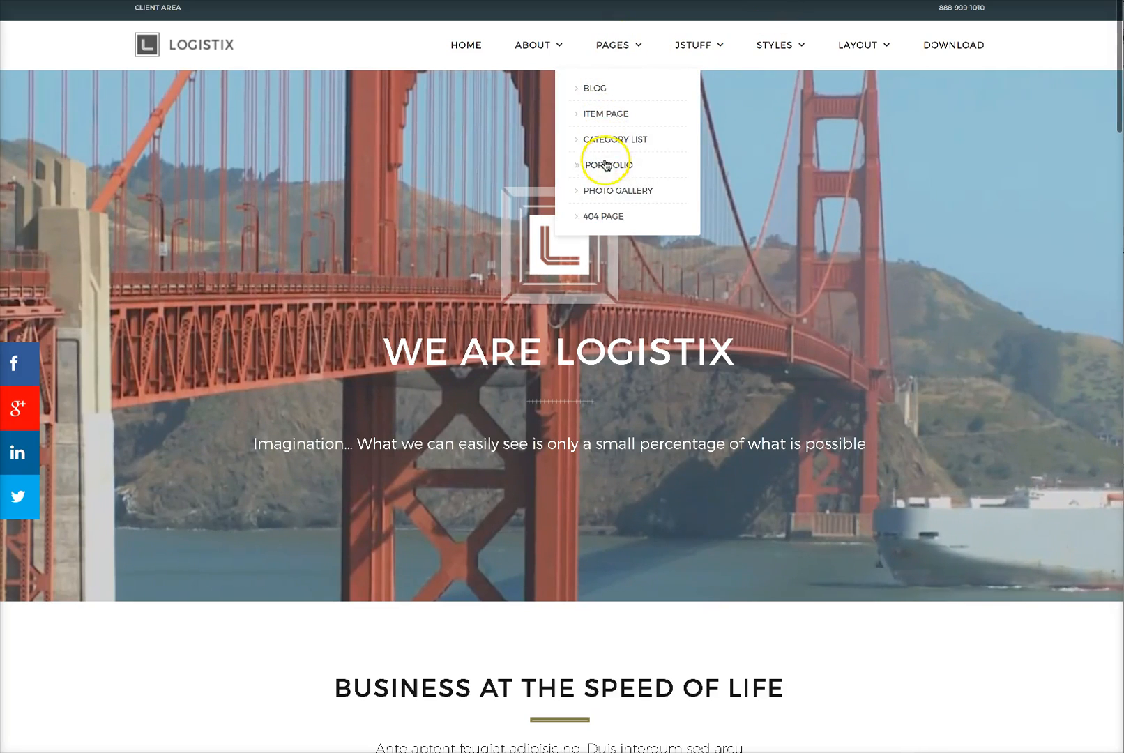
pyautogui.moveTo(604, 169)
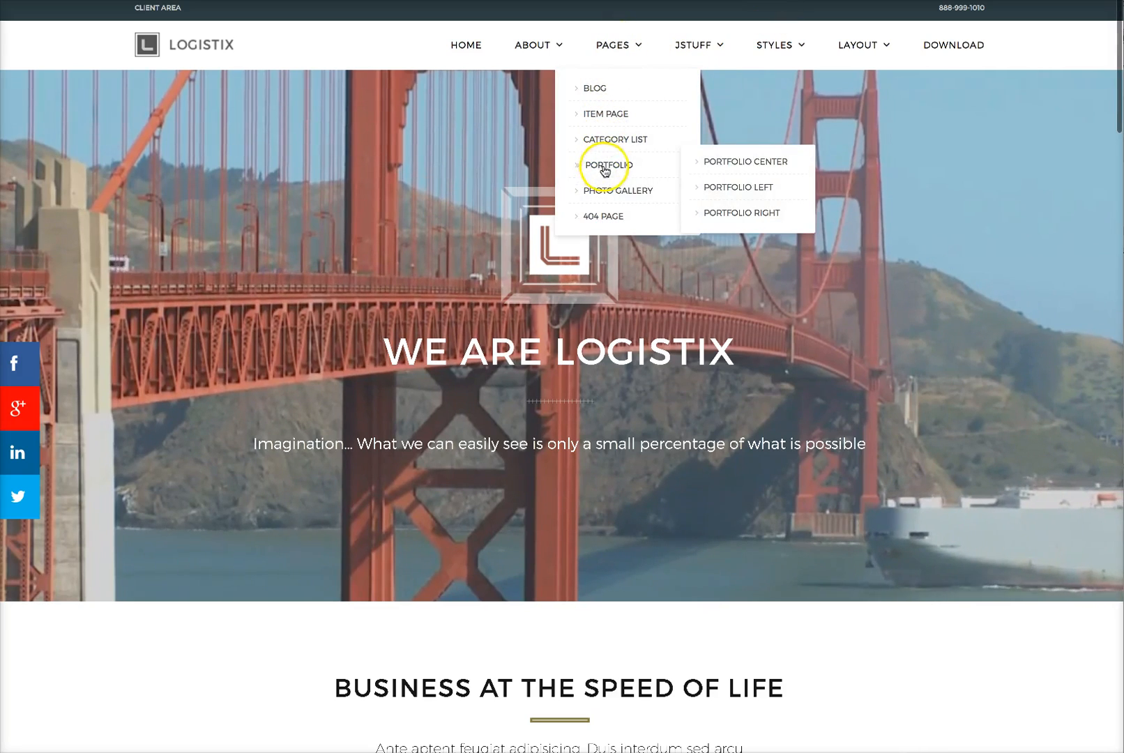
pyautogui.click(734, 169)
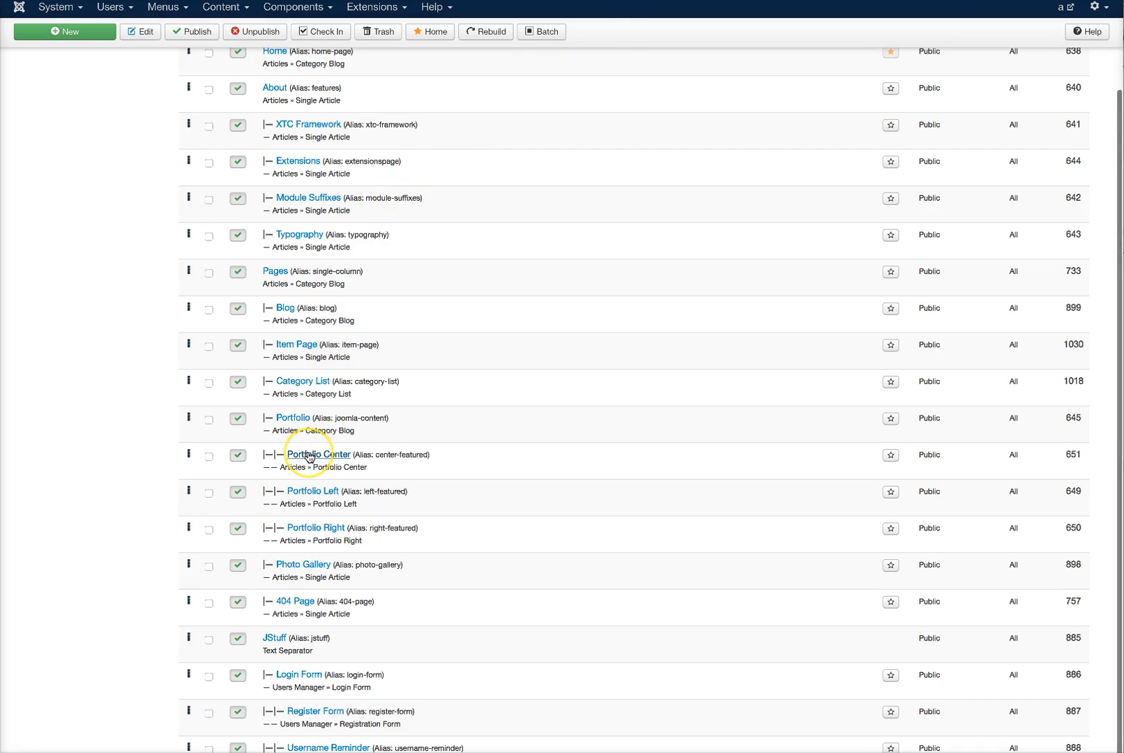
# Step: Open the Portfolio Center menu item in the Joomla administrator and review its Articles item types and Blog Layout settings
pyautogui.click(309, 455)
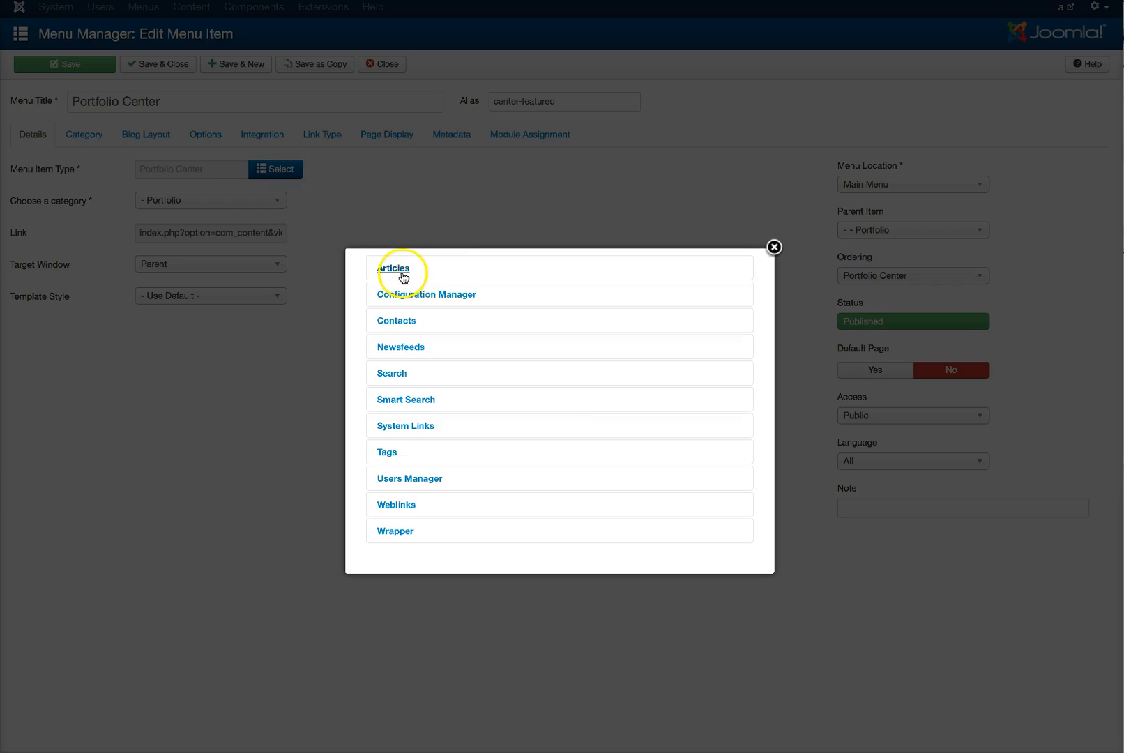
pyautogui.click(401, 271)
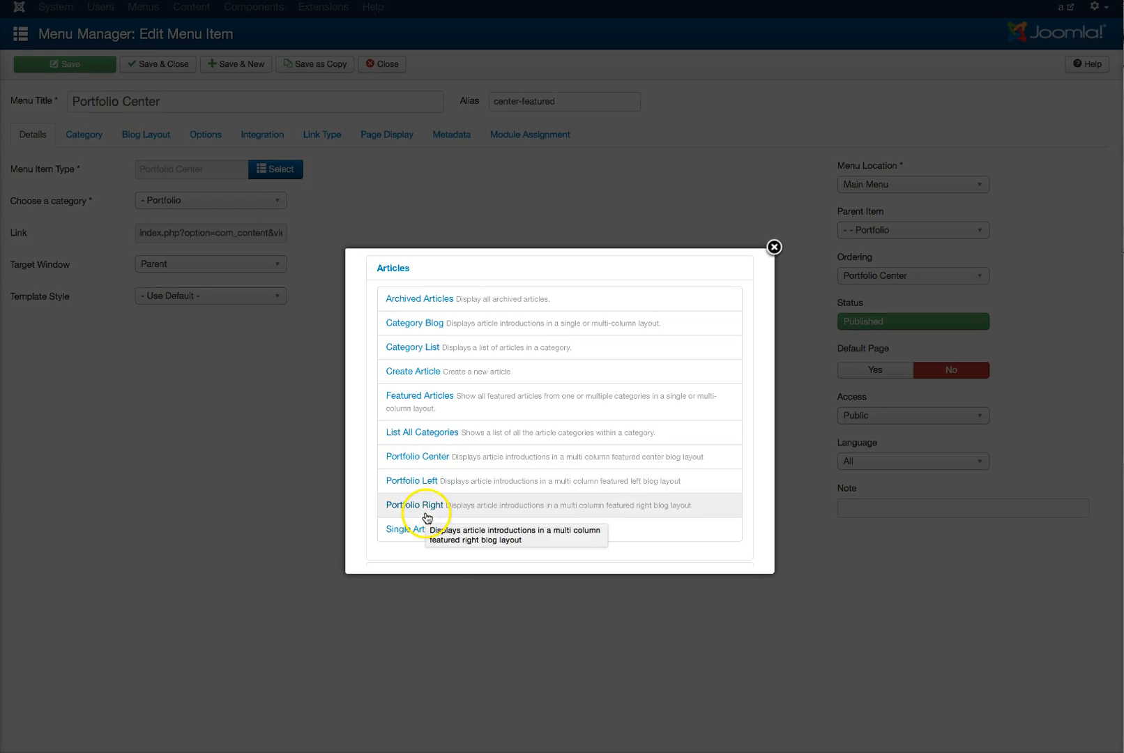
pyautogui.click(774, 249)
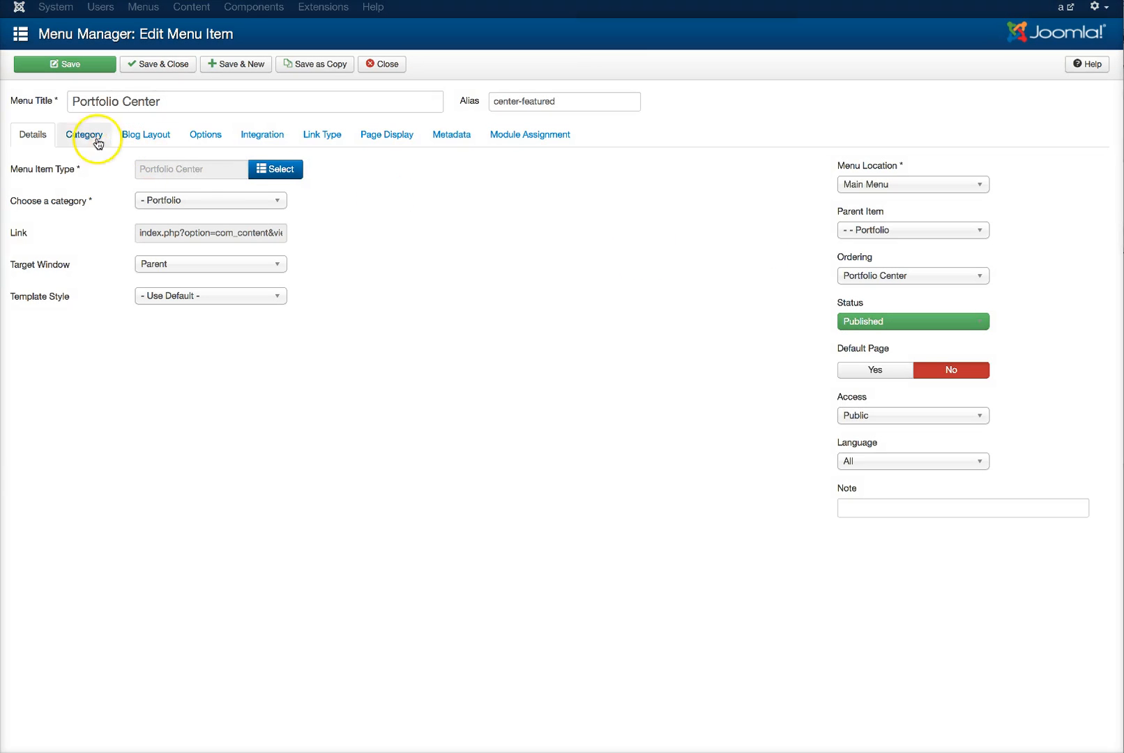
pyautogui.click(145, 139)
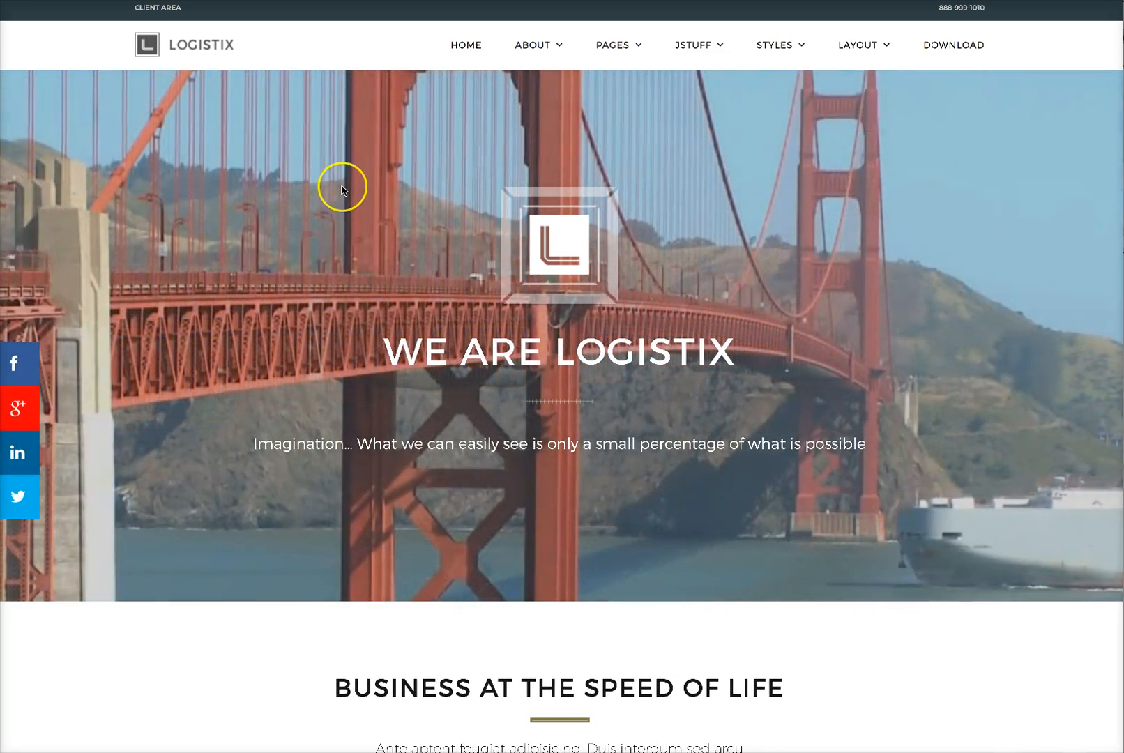
# Step: Glance over the front-end home page and open the Module Manager in the Joomla administrator
pyautogui.scroll(-1, 342, 189)
pyautogui.scroll(1, 342, 188)
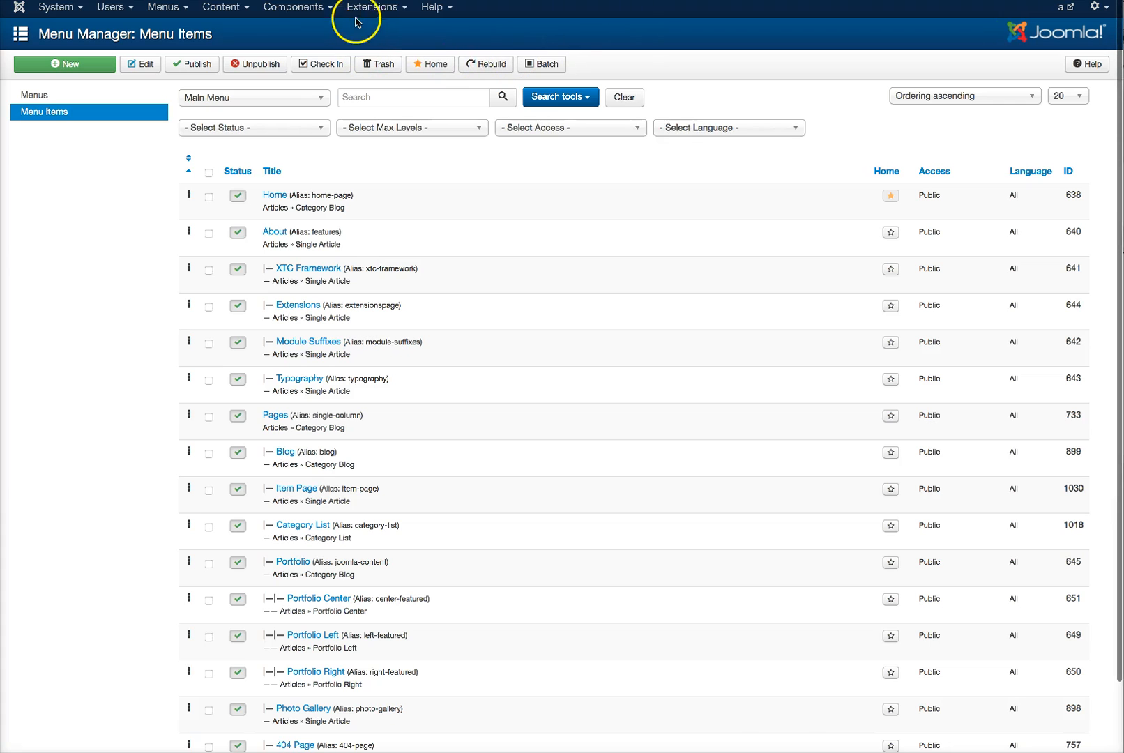
pyautogui.click(368, 8)
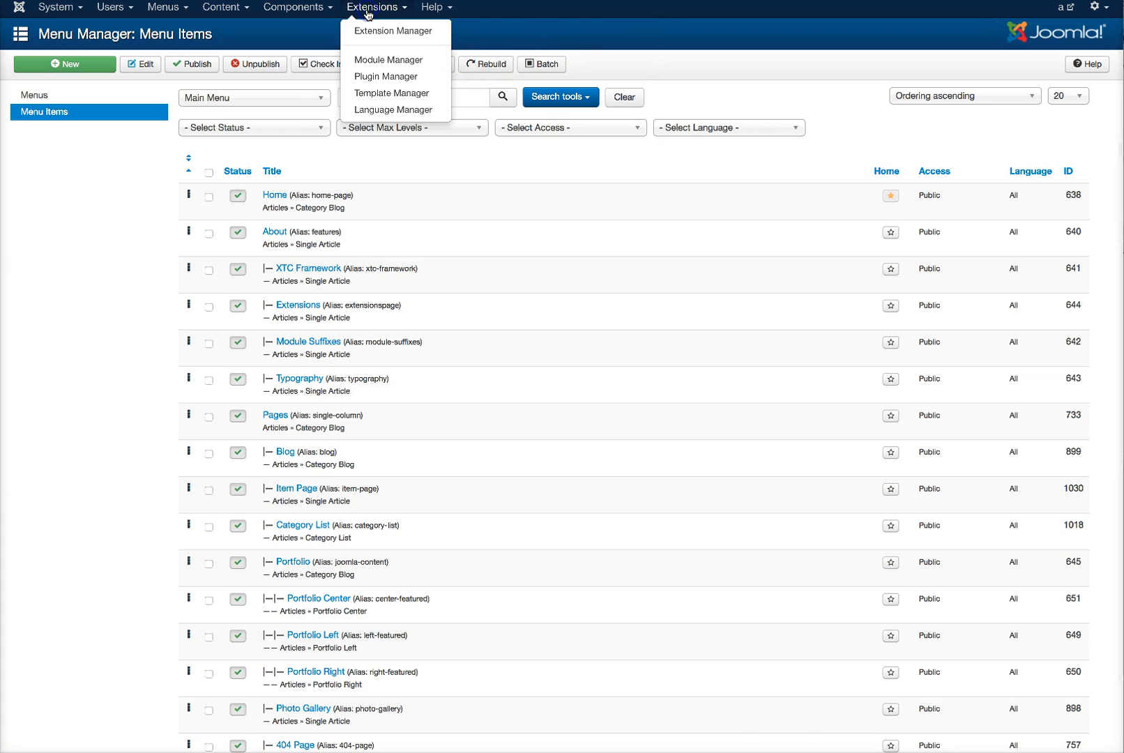
pyautogui.click(367, 60)
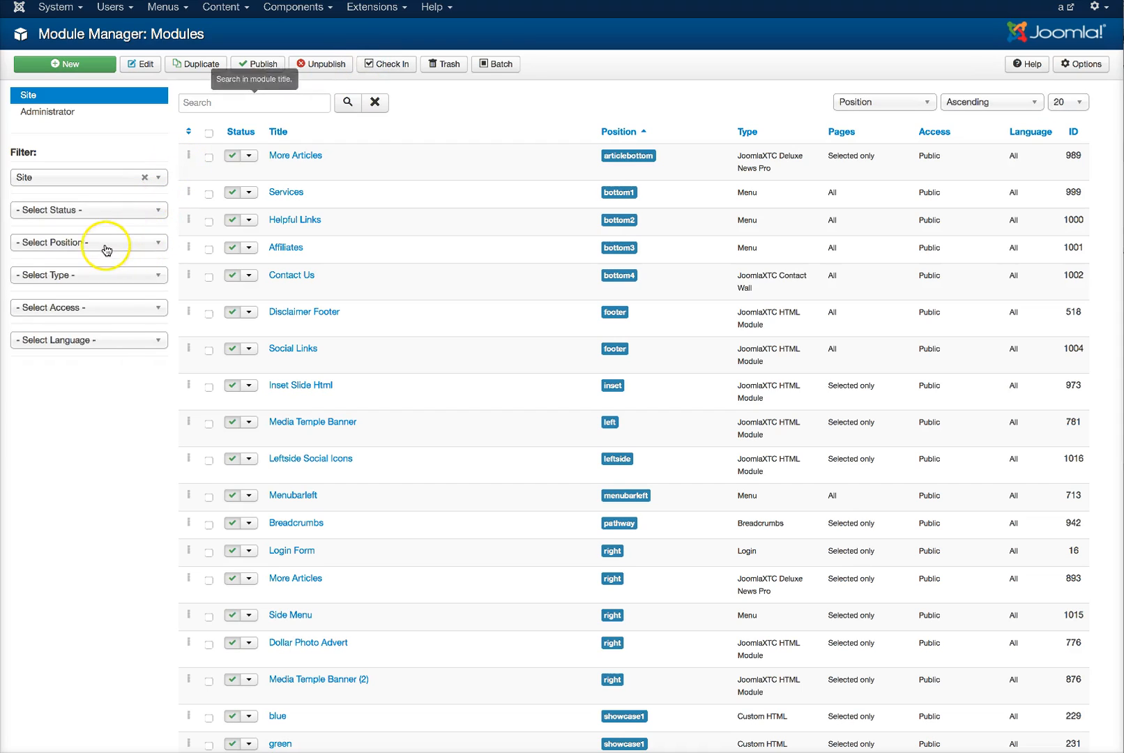
# Step: Filter the site modules by the topleft position and review the Client Login - TOPLEFT module, closing it without changes
pyautogui.click(89, 243)
pyautogui.scroll(-10, 71, 314)
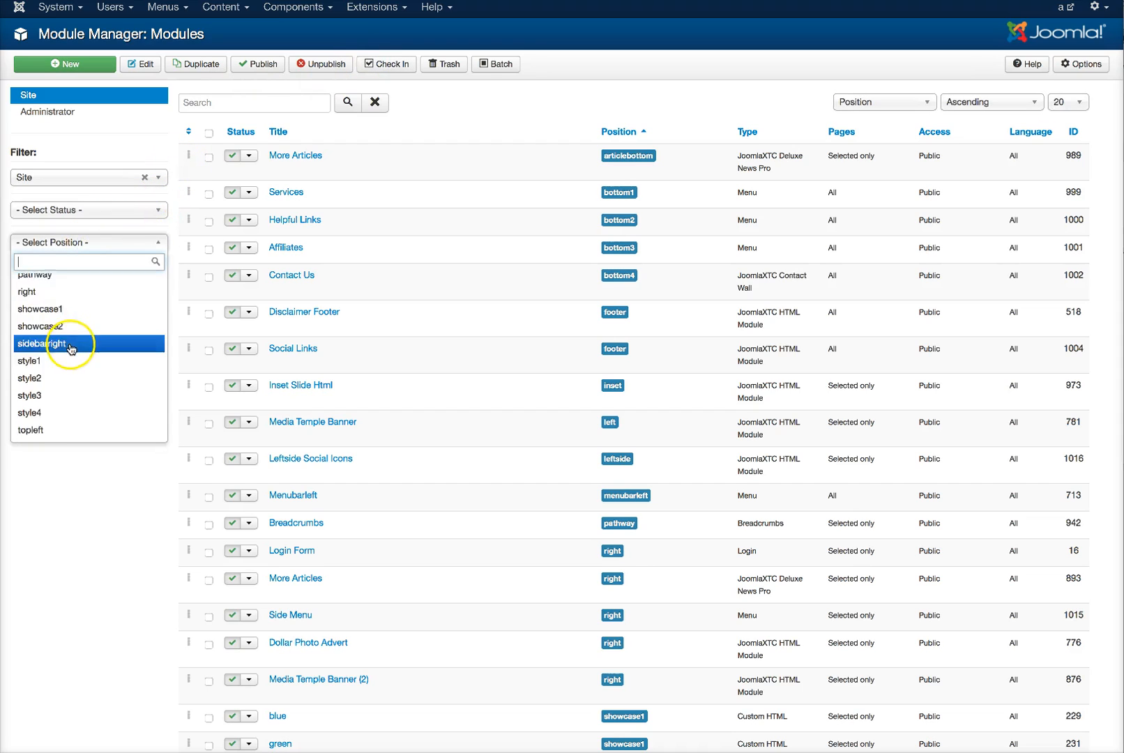
pyautogui.scroll(2, 80, 342)
pyautogui.scroll(1, 76, 333)
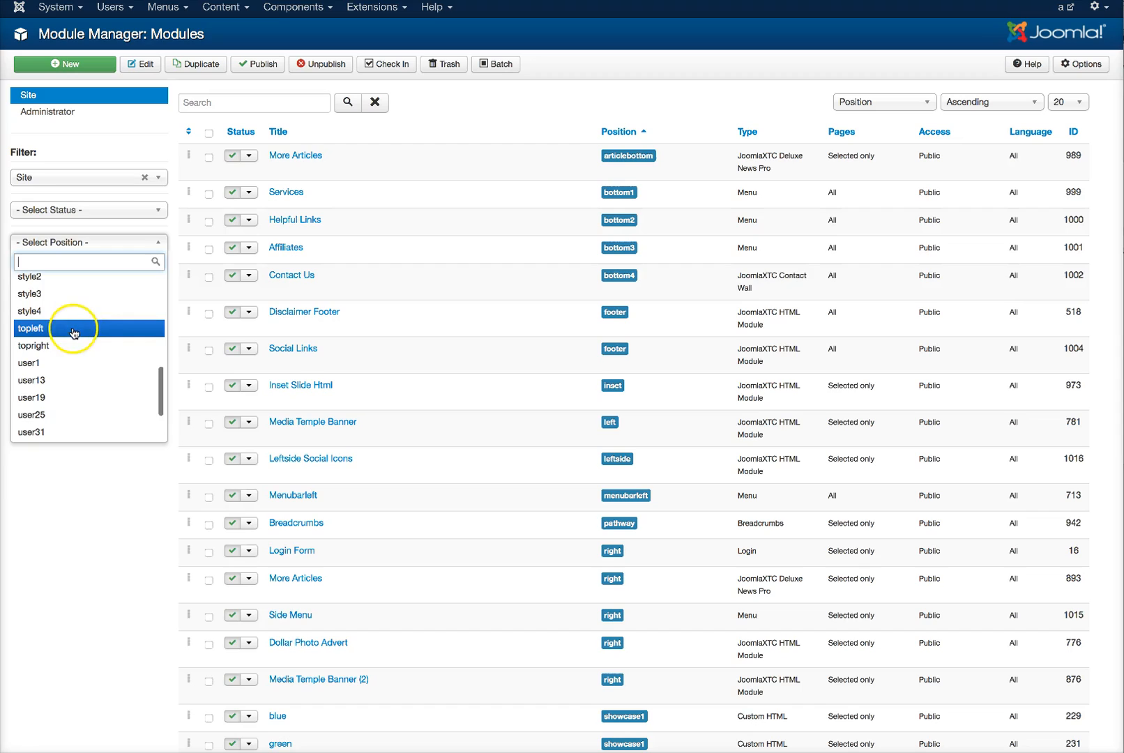
pyautogui.click(74, 331)
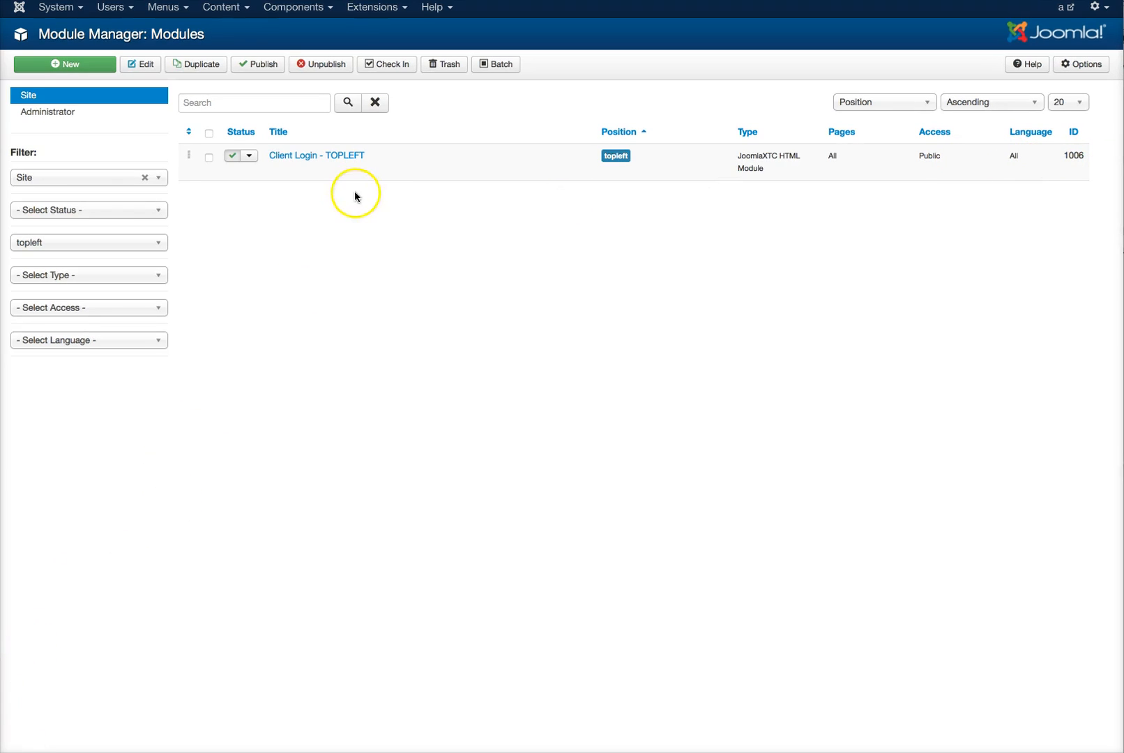
pyautogui.click(301, 160)
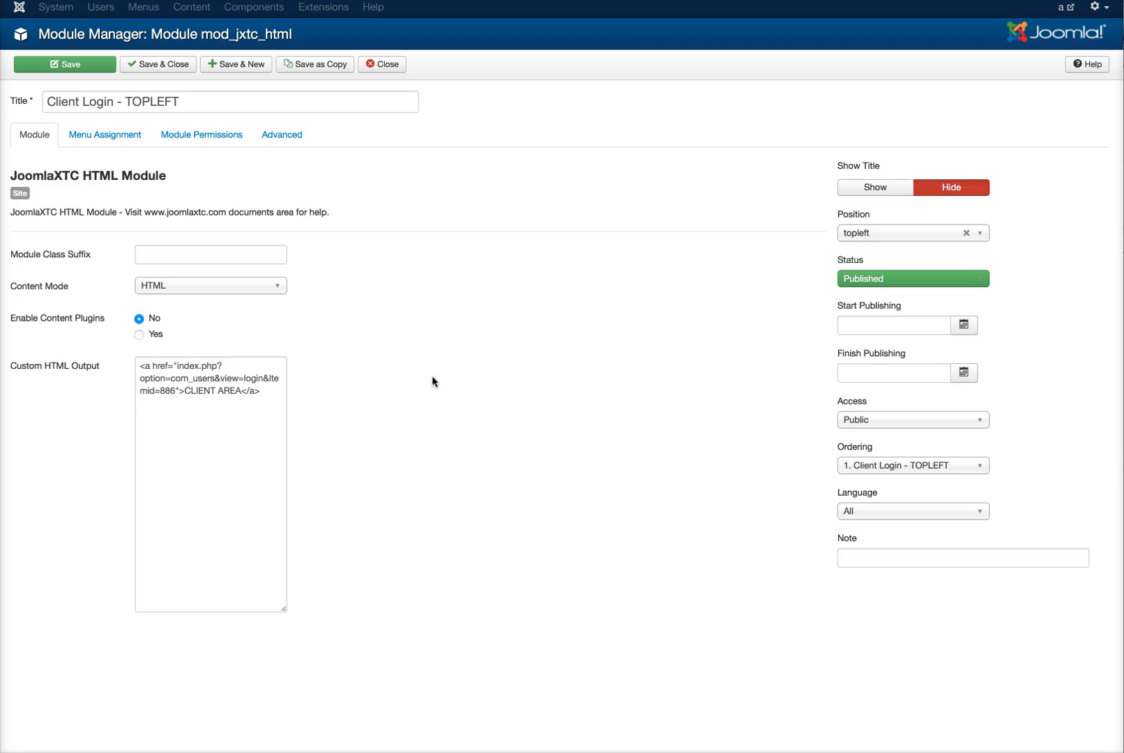
pyautogui.click(384, 65)
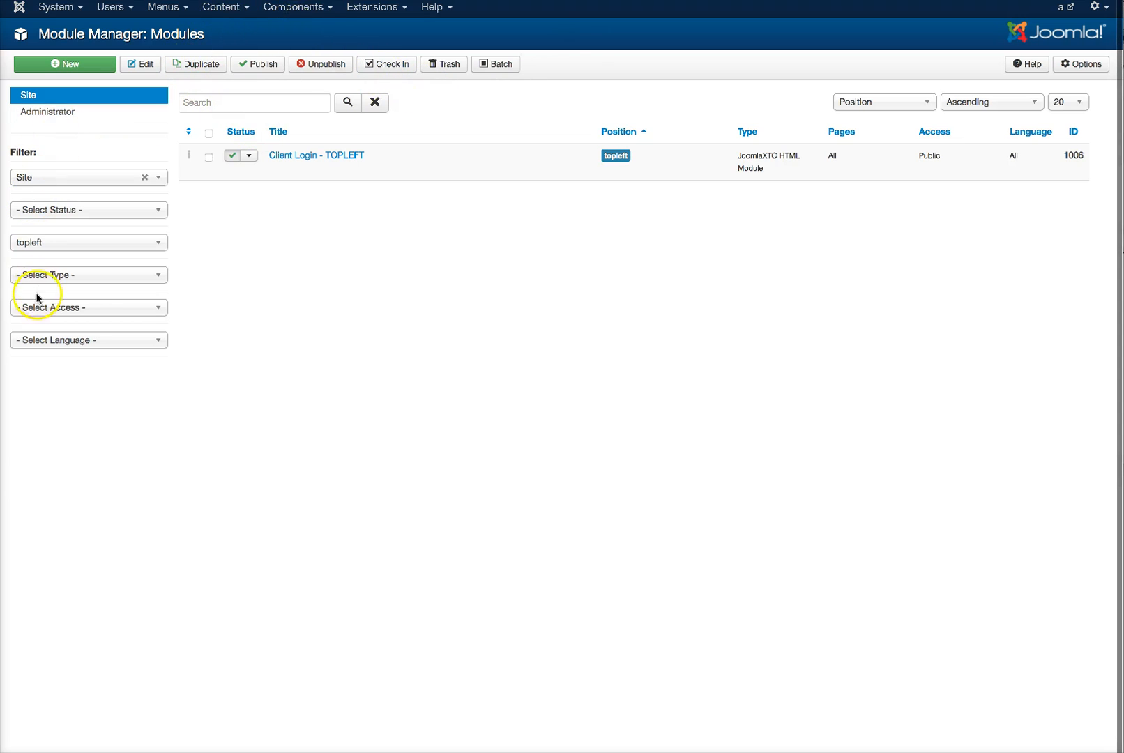
# Step: Filter the site modules by the menubarleft position
pyautogui.click(33, 241)
pyautogui.scroll(5, 76, 314)
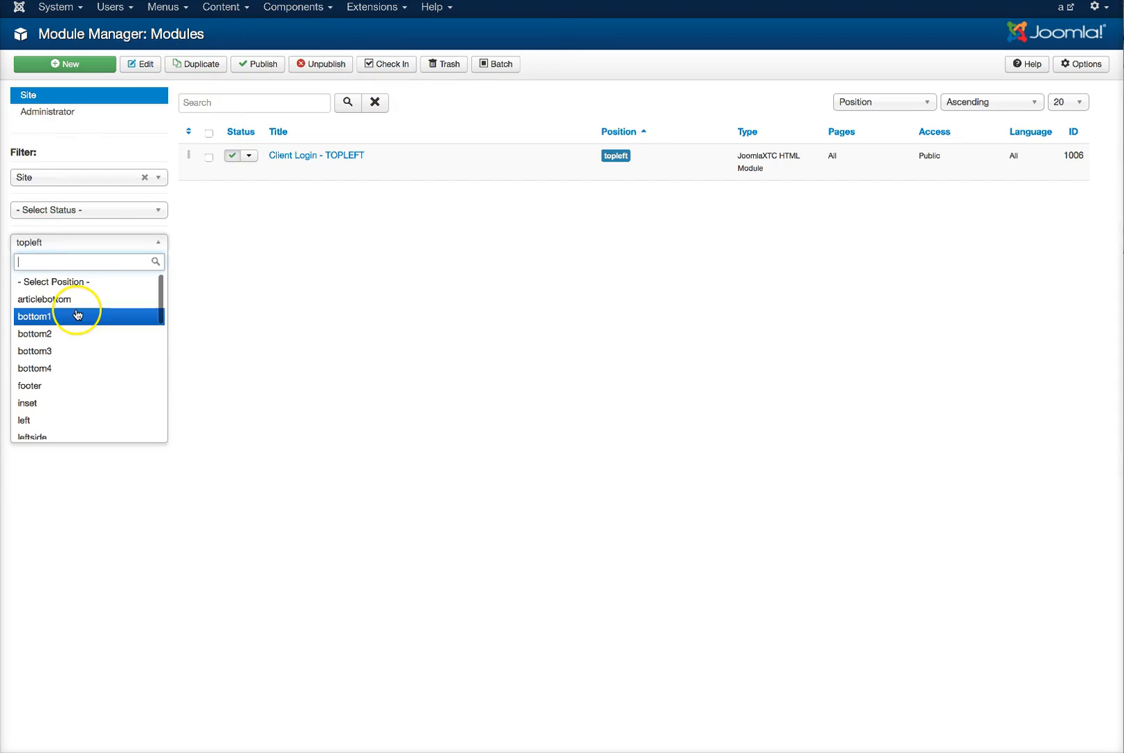
pyautogui.scroll(-5, 79, 350)
pyautogui.scroll(-3, 83, 331)
pyautogui.scroll(10, 79, 335)
pyautogui.scroll(-3, 83, 338)
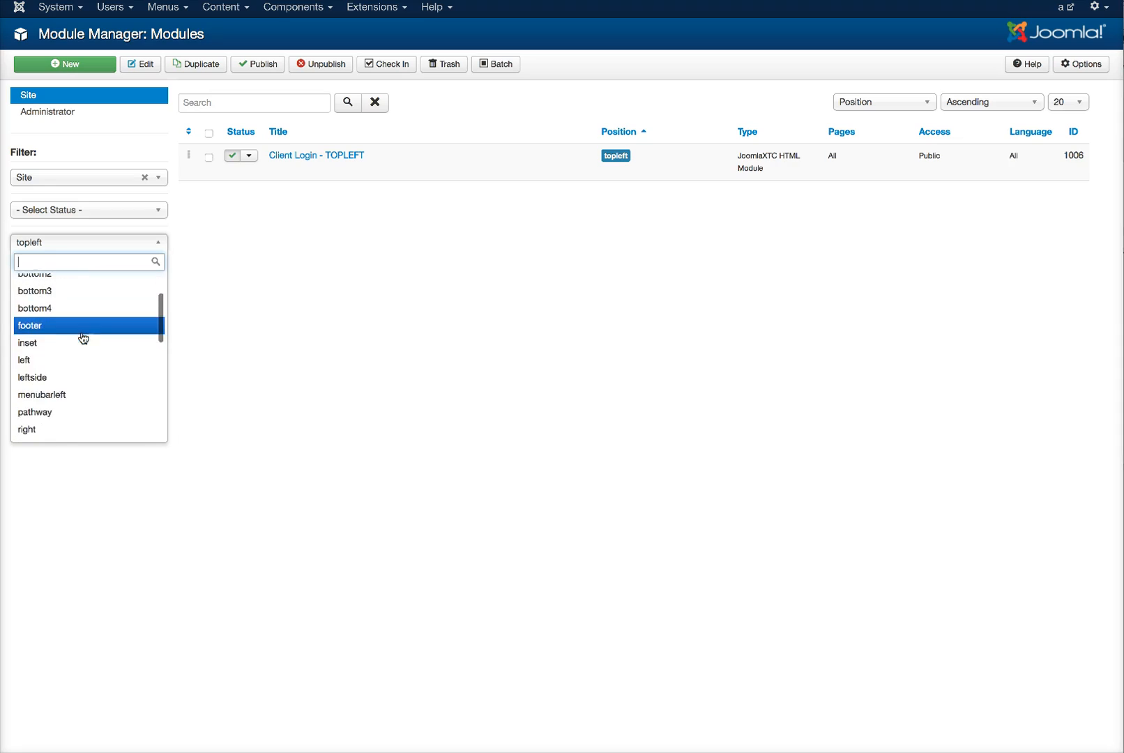
pyautogui.click(77, 362)
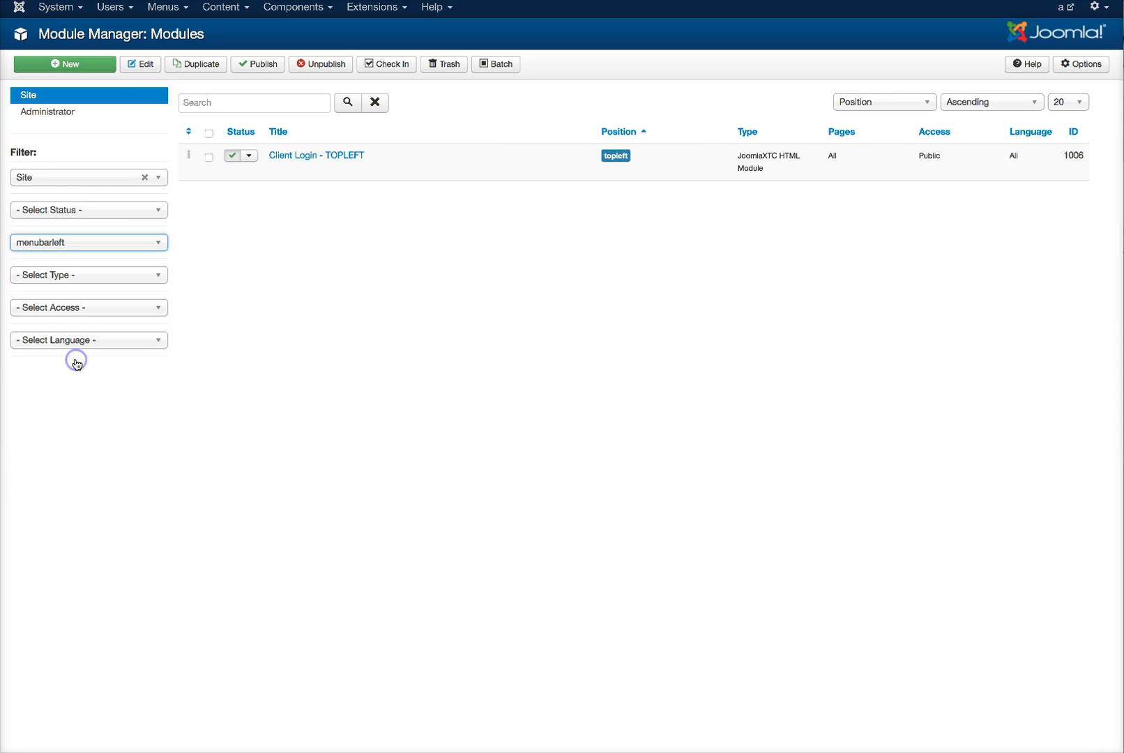
# Step: Review the Menubarleft module's basic and advanced settings, closing it without changes
pyautogui.click(276, 156)
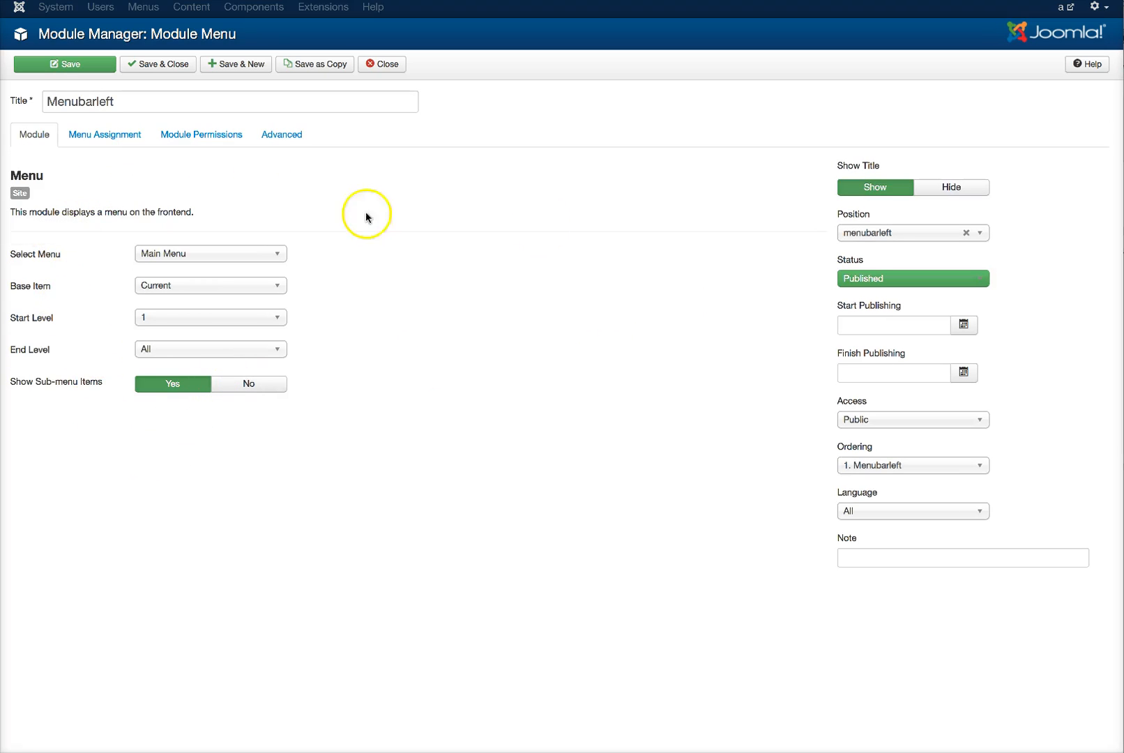
pyautogui.click(278, 142)
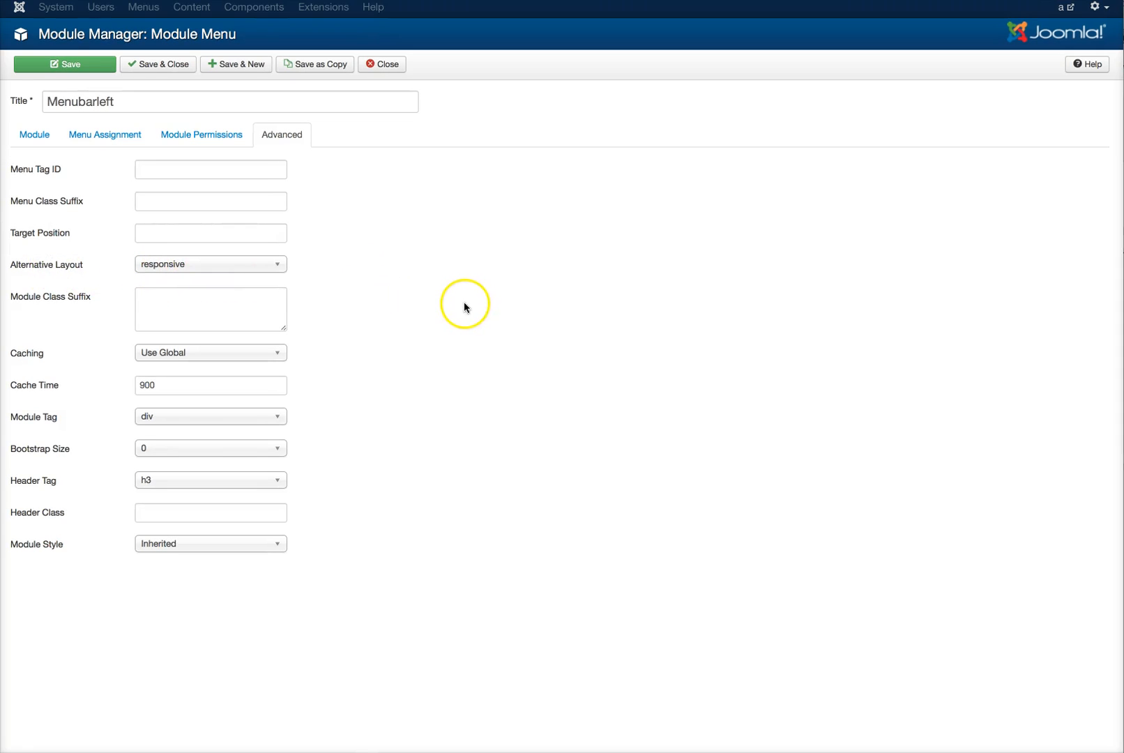
pyautogui.click(383, 66)
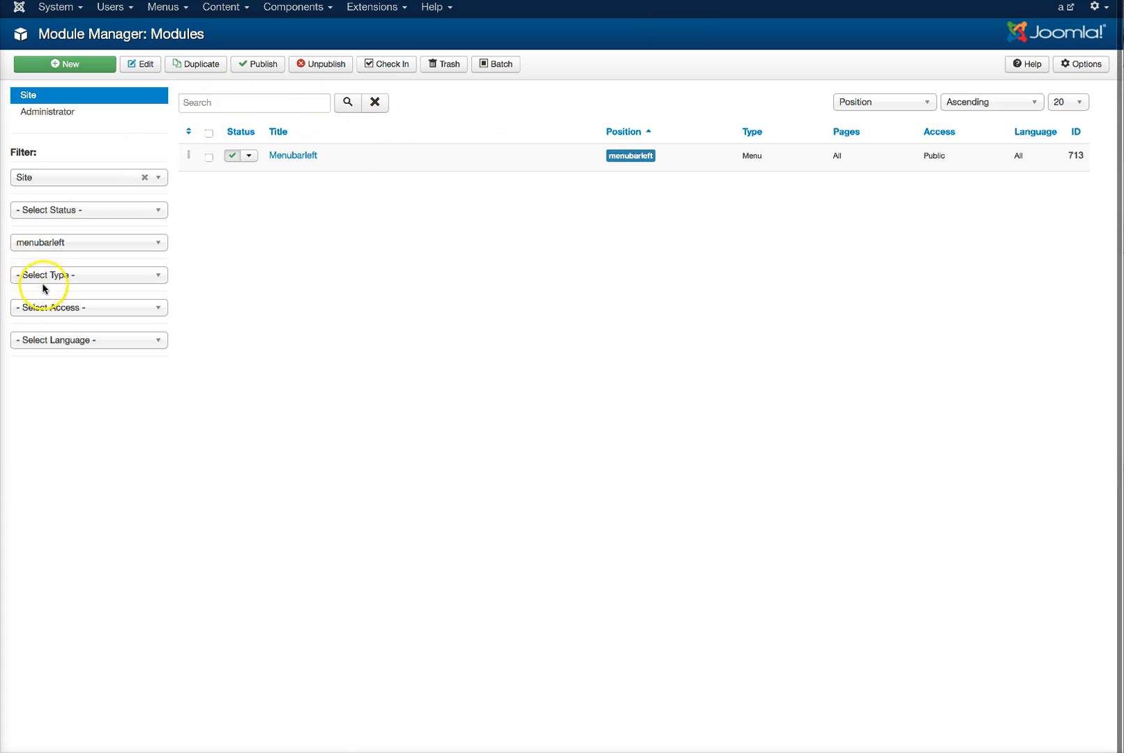
# Step: Filter the site modules by the inset position and open the Inset Slide Html module
pyautogui.click(56, 243)
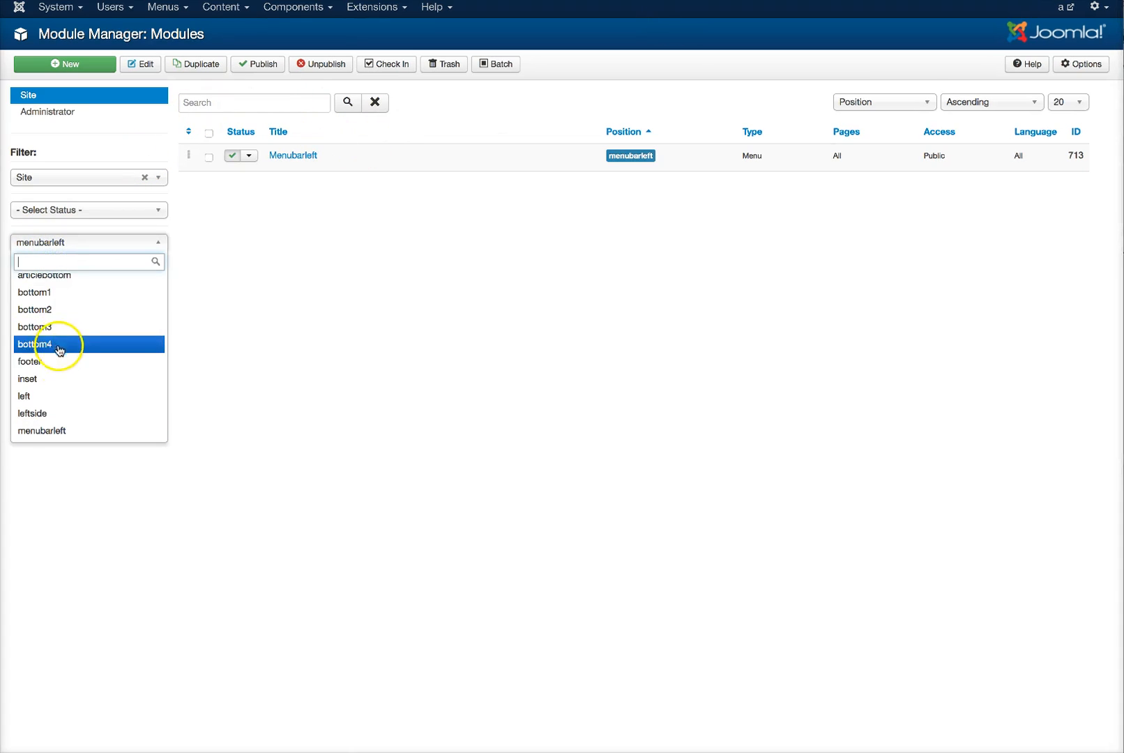
pyautogui.click(59, 378)
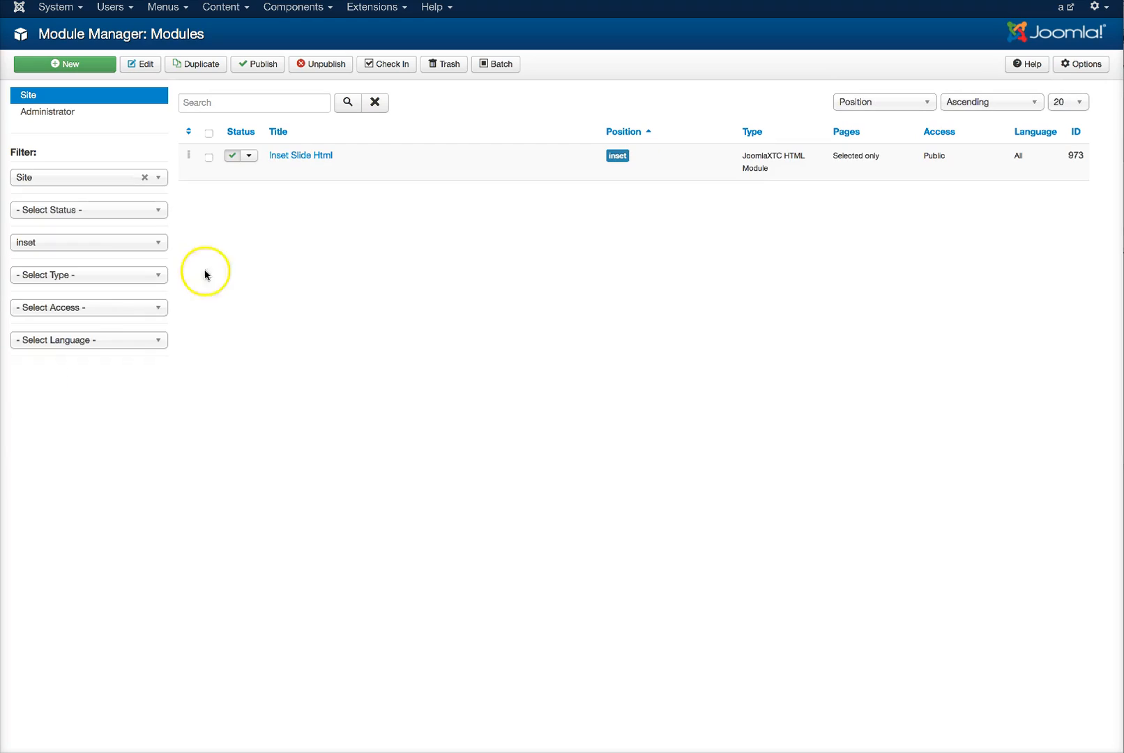
pyautogui.click(297, 156)
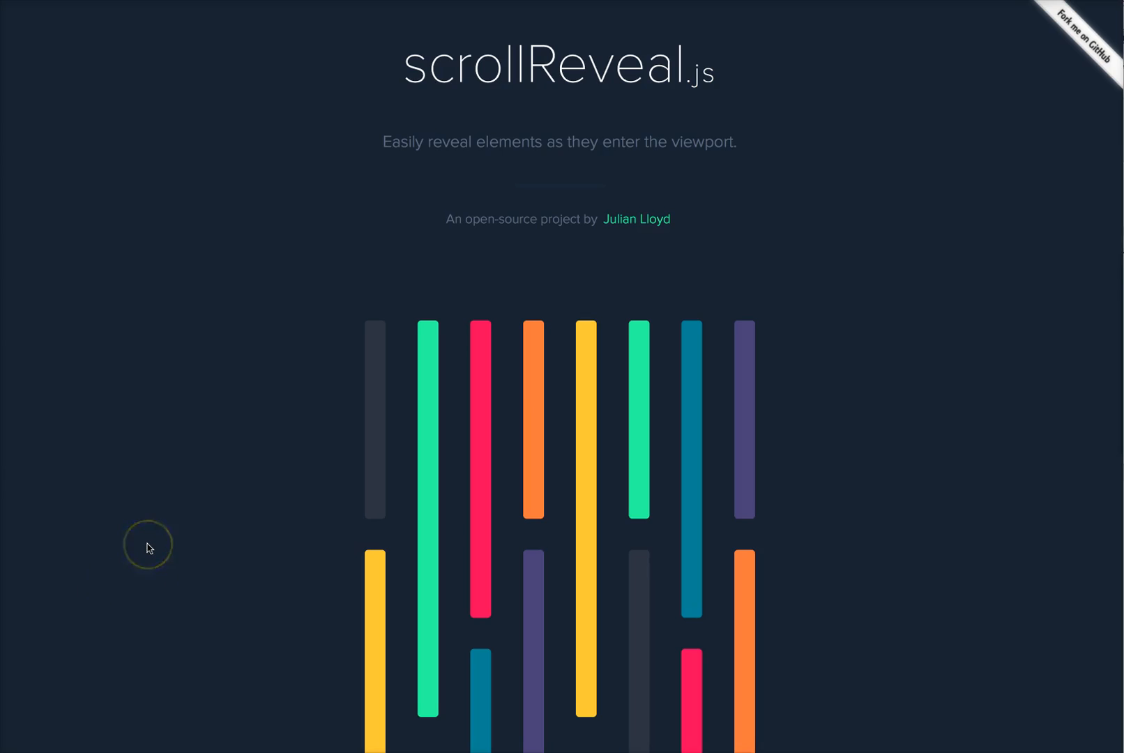
# Step: Look through the scrollReveal.js demo page's reveal animations from beginning to end and back
pyautogui.scroll(-10, 148, 548)
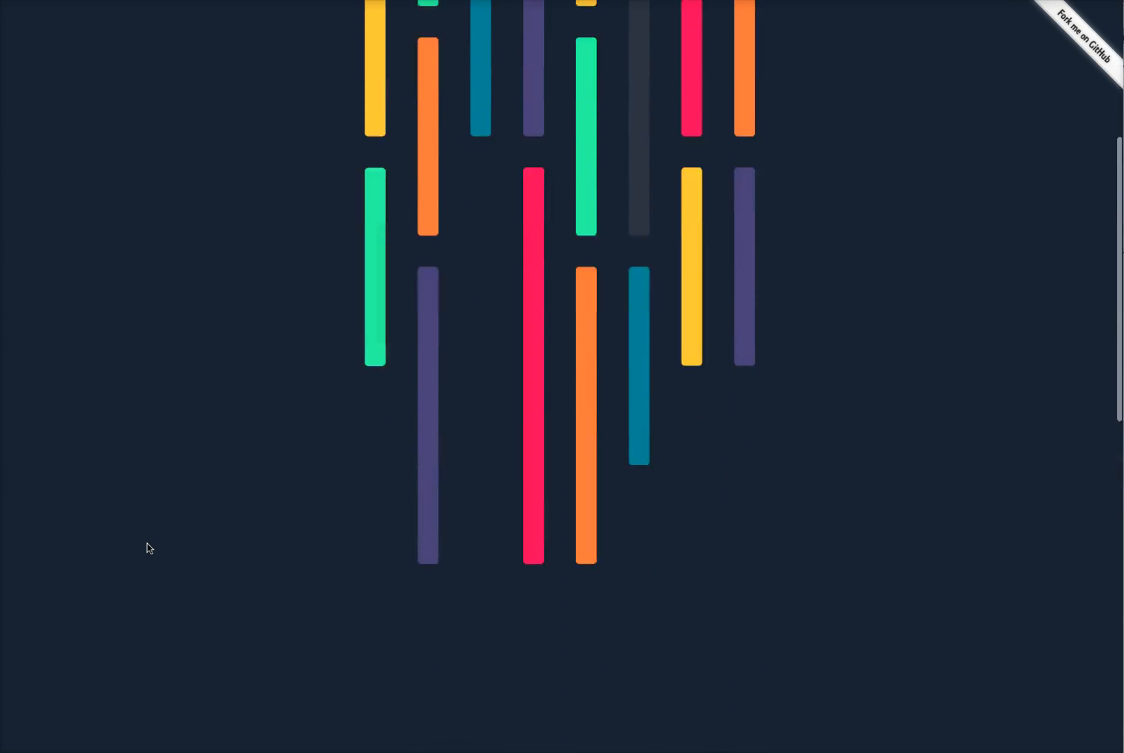
pyautogui.scroll(-15, 147, 548)
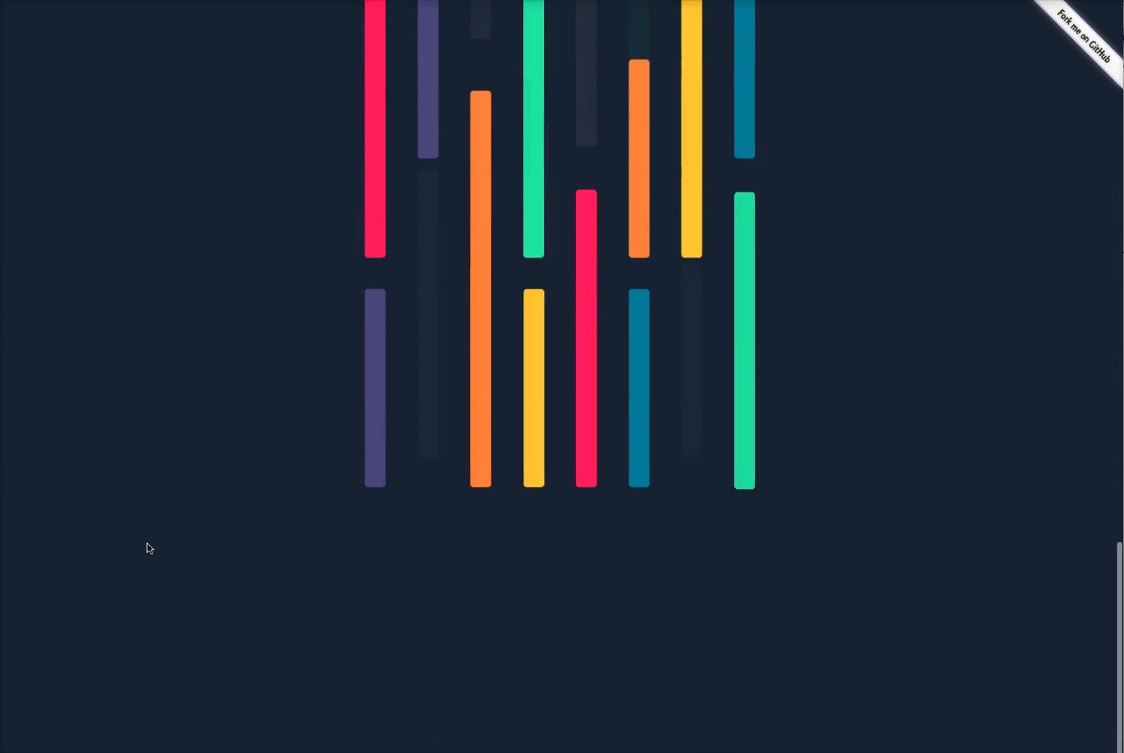
pyautogui.scroll(12, 148, 548)
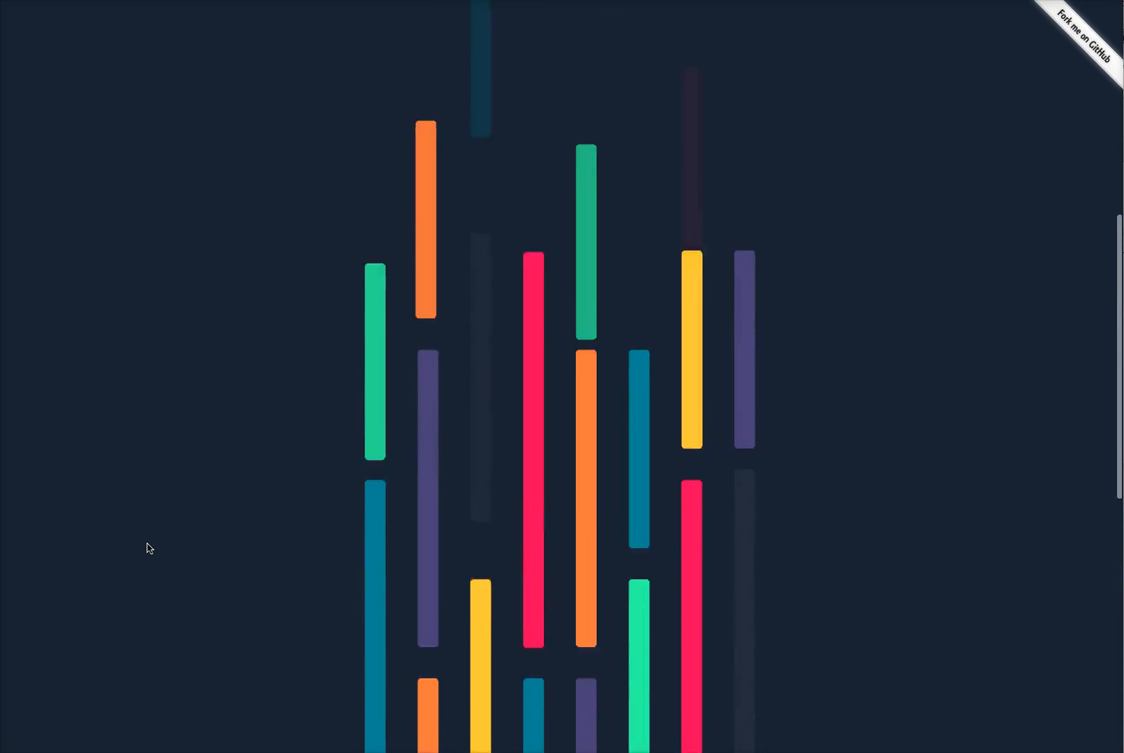
pyautogui.scroll(8, 148, 548)
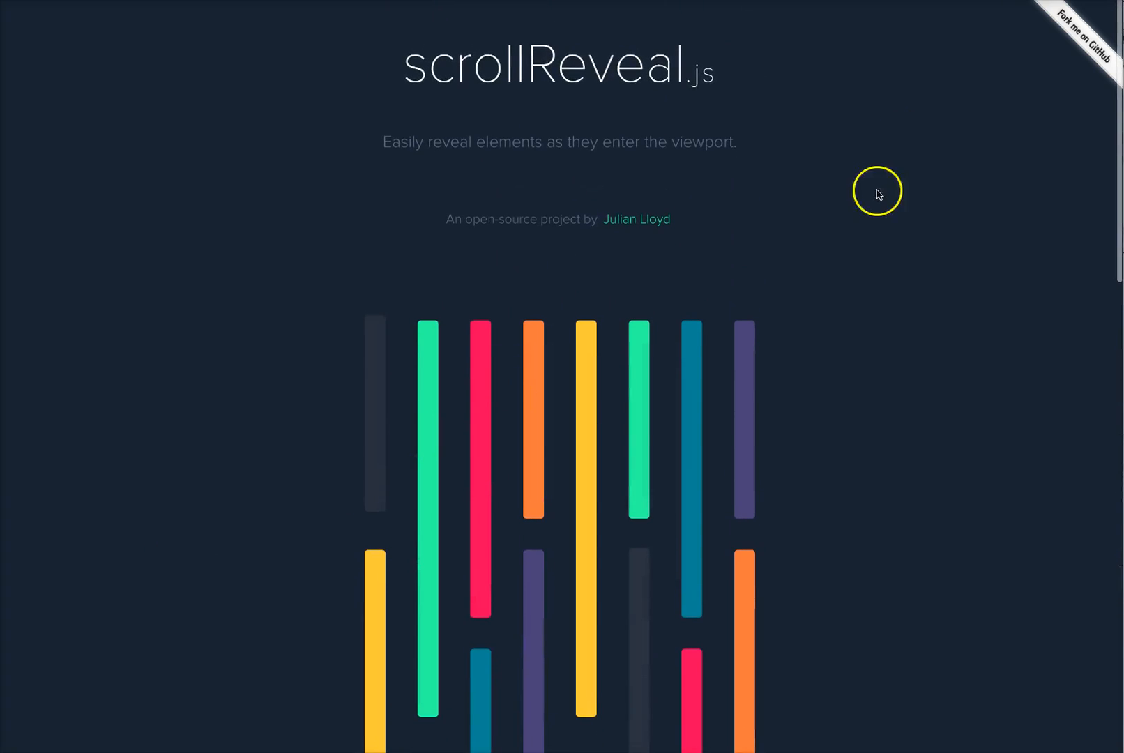
# Step: Open the scrollReveal.js repository on GitHub and read the README's installation section
pyautogui.click(1086, 43)
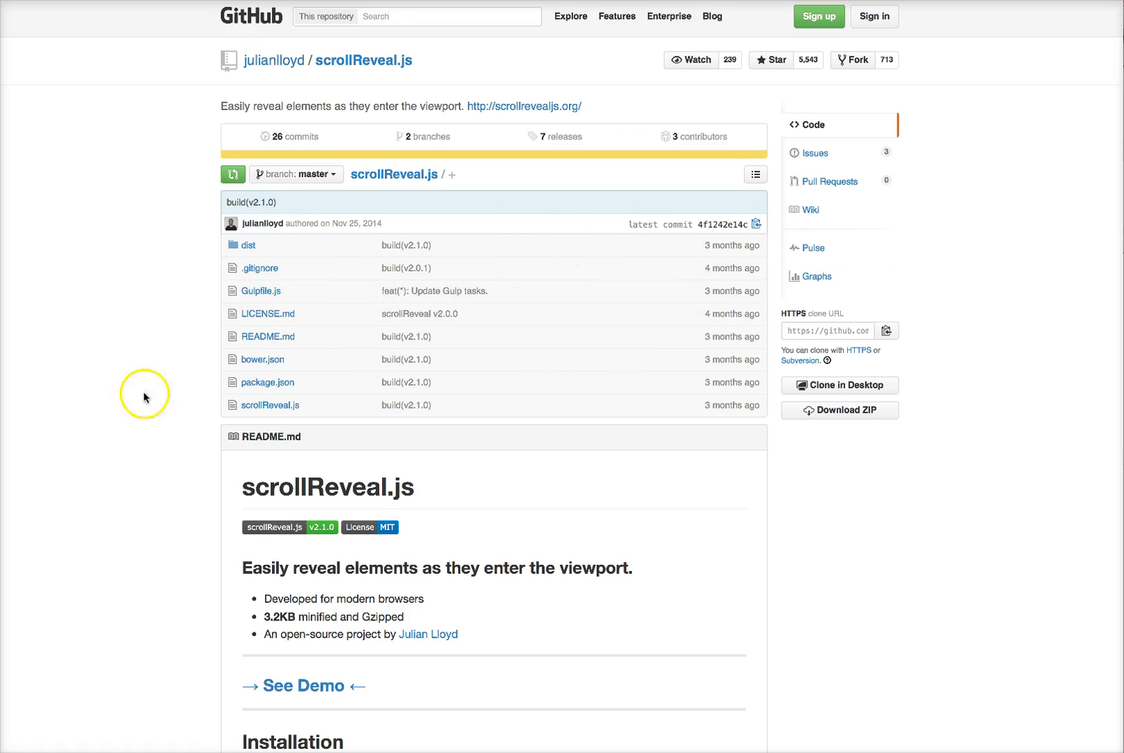
pyautogui.scroll(-2, 118, 392)
pyautogui.scroll(-7, 128, 393)
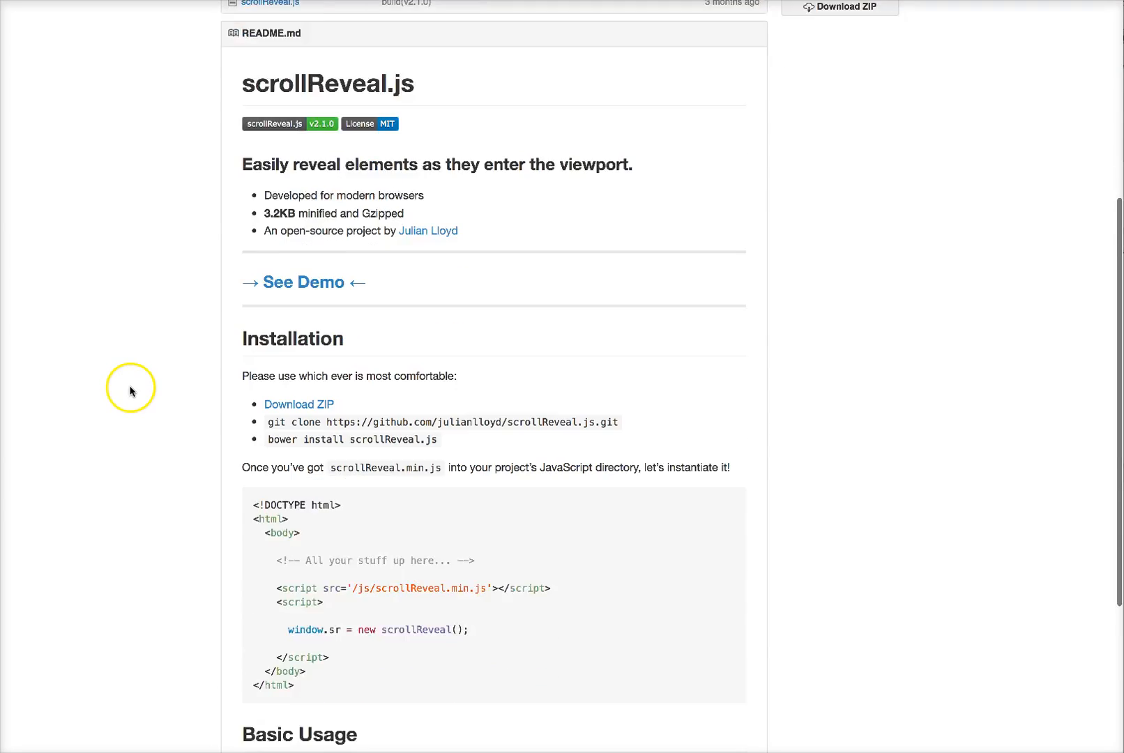
# Step: Read the README's usage sections, then open and read the scrollReveal.js Keywords wiki page
pyautogui.scroll(-5, 152, 378)
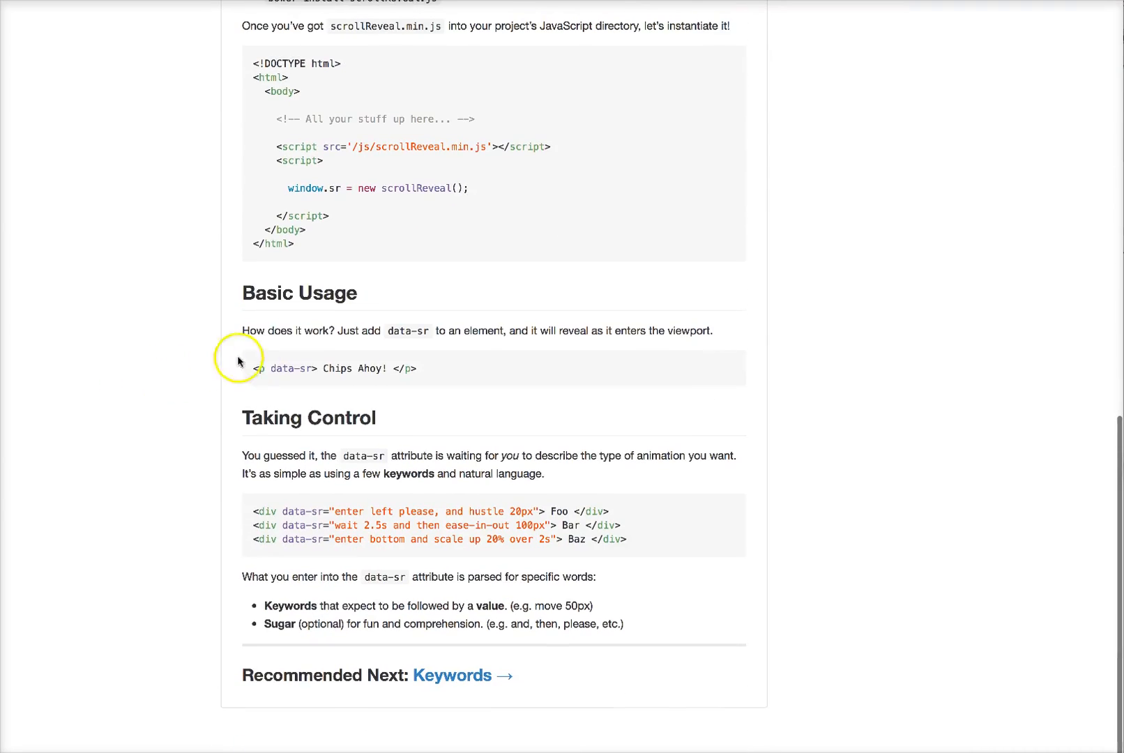
pyautogui.click(442, 684)
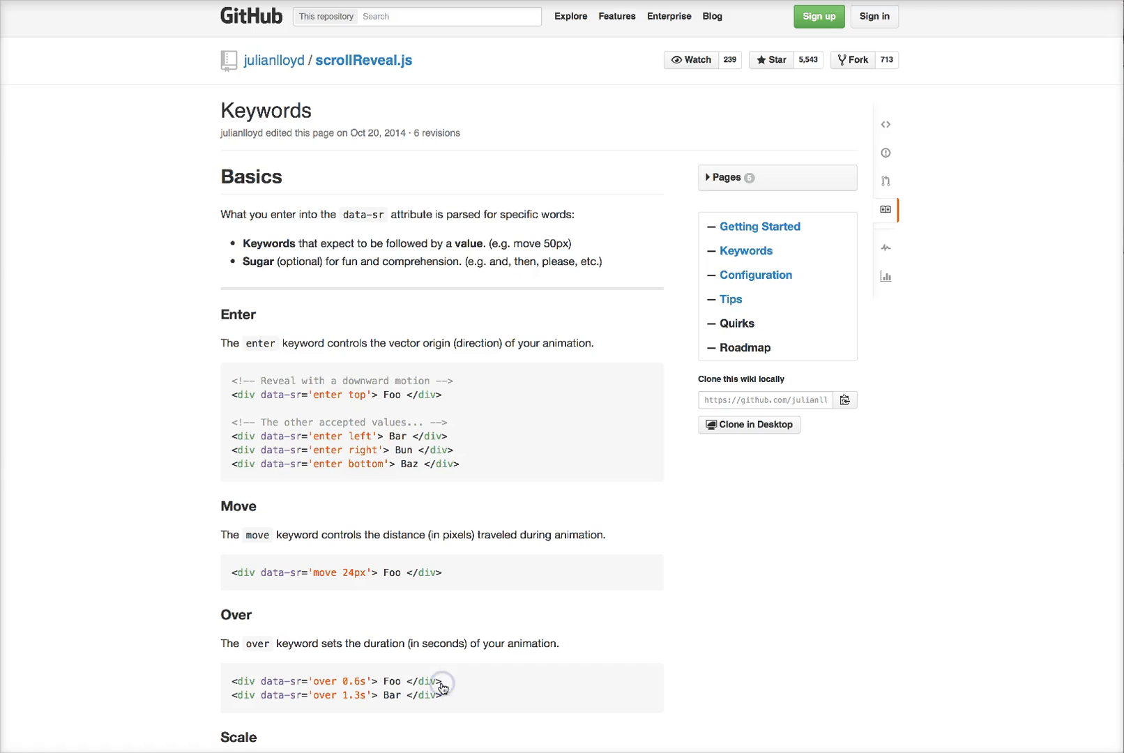
pyautogui.scroll(-3, 519, 389)
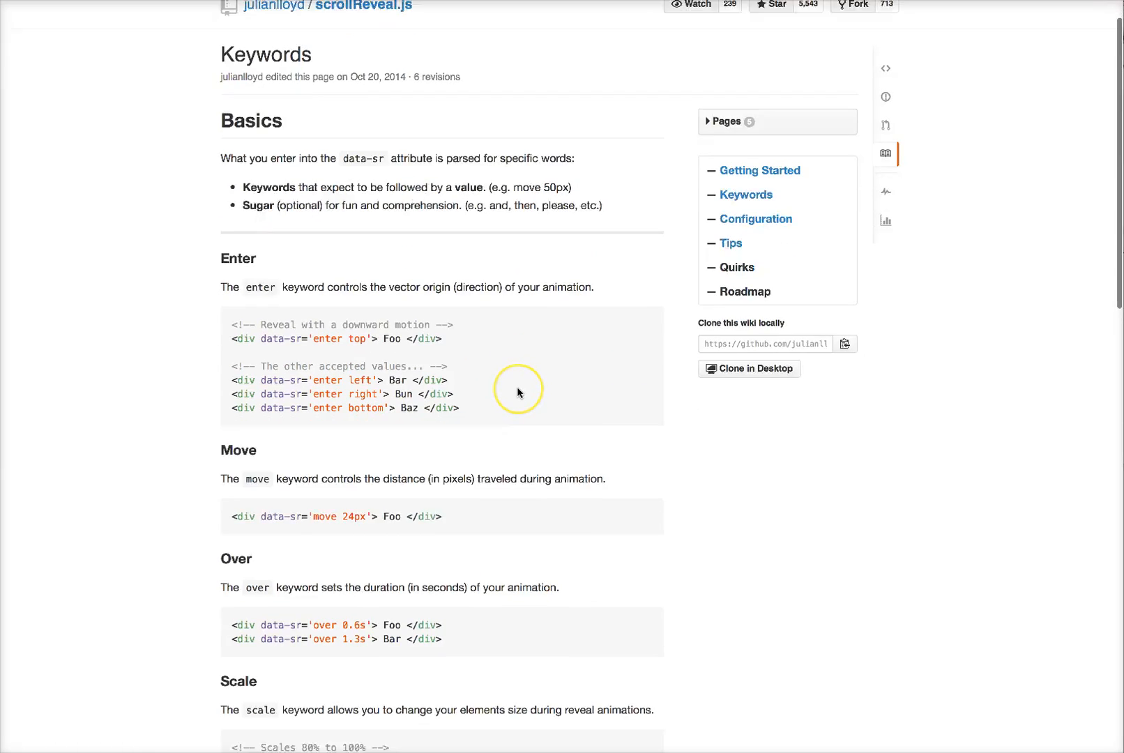
pyautogui.scroll(-8, 517, 393)
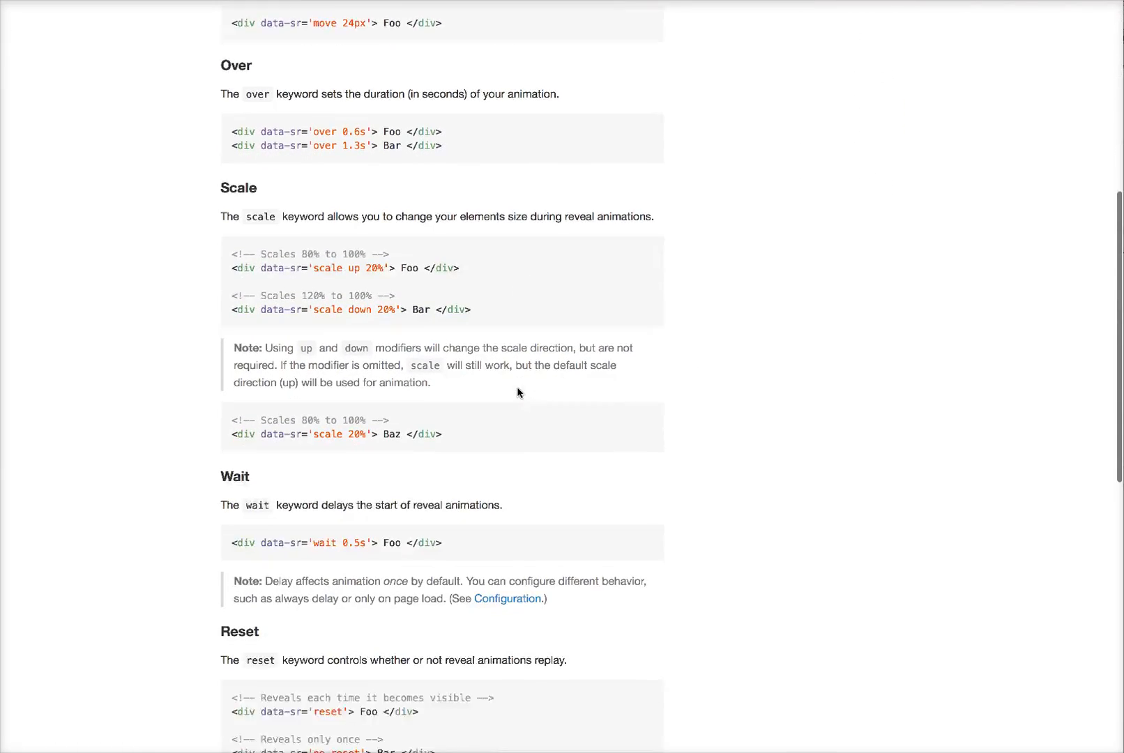
pyautogui.scroll(12, 516, 391)
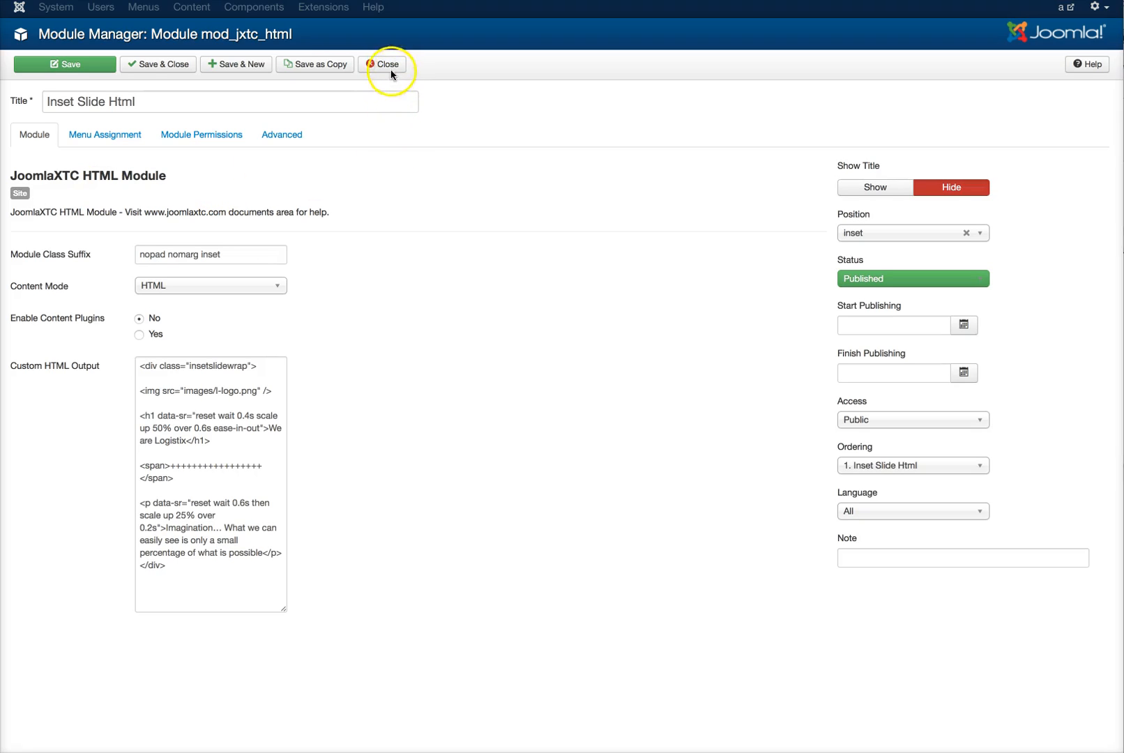
# Step: Close the Inset Slide Html module without changes and filter the site modules by the style1 position
pyautogui.click(371, 62)
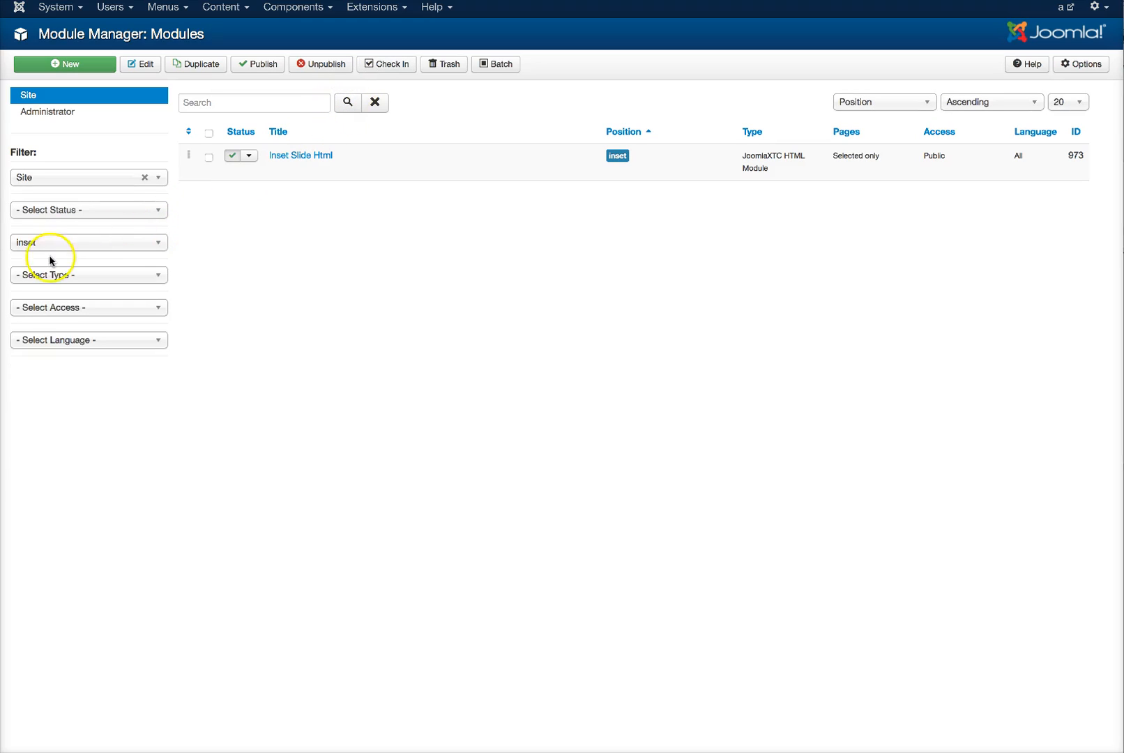
pyautogui.click(37, 244)
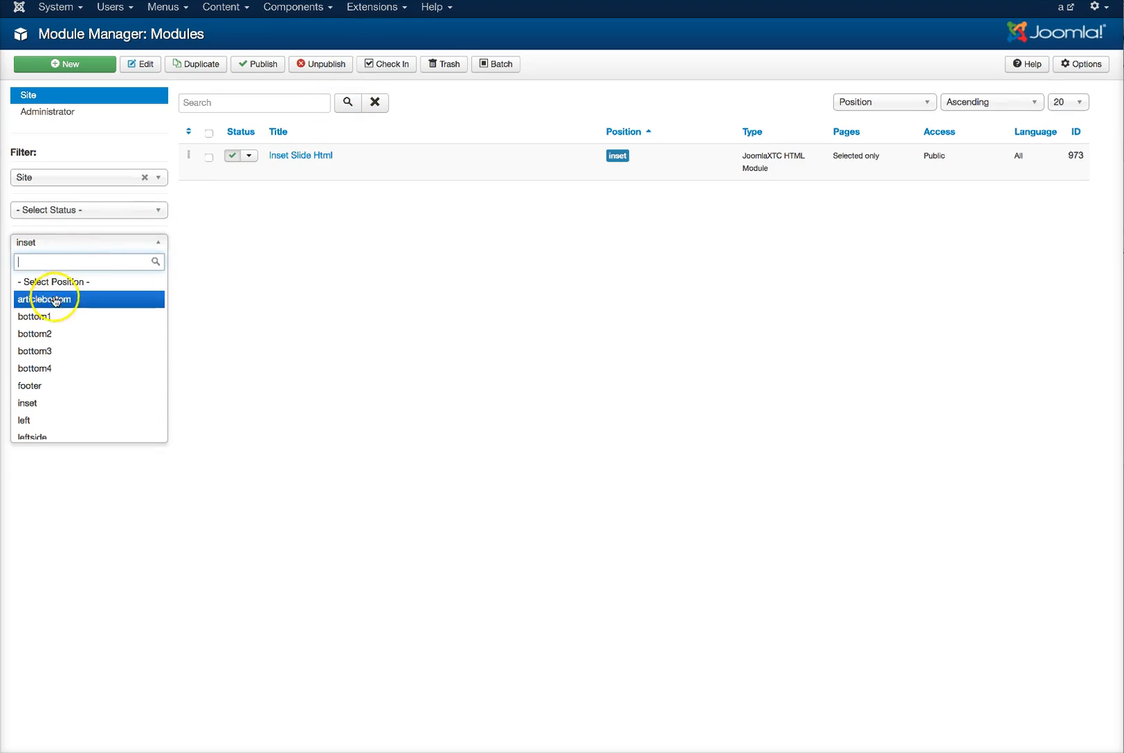
pyautogui.scroll(-10, 54, 319)
pyautogui.scroll(3, 55, 319)
pyautogui.scroll(1, 52, 318)
pyautogui.scroll(-3, 52, 317)
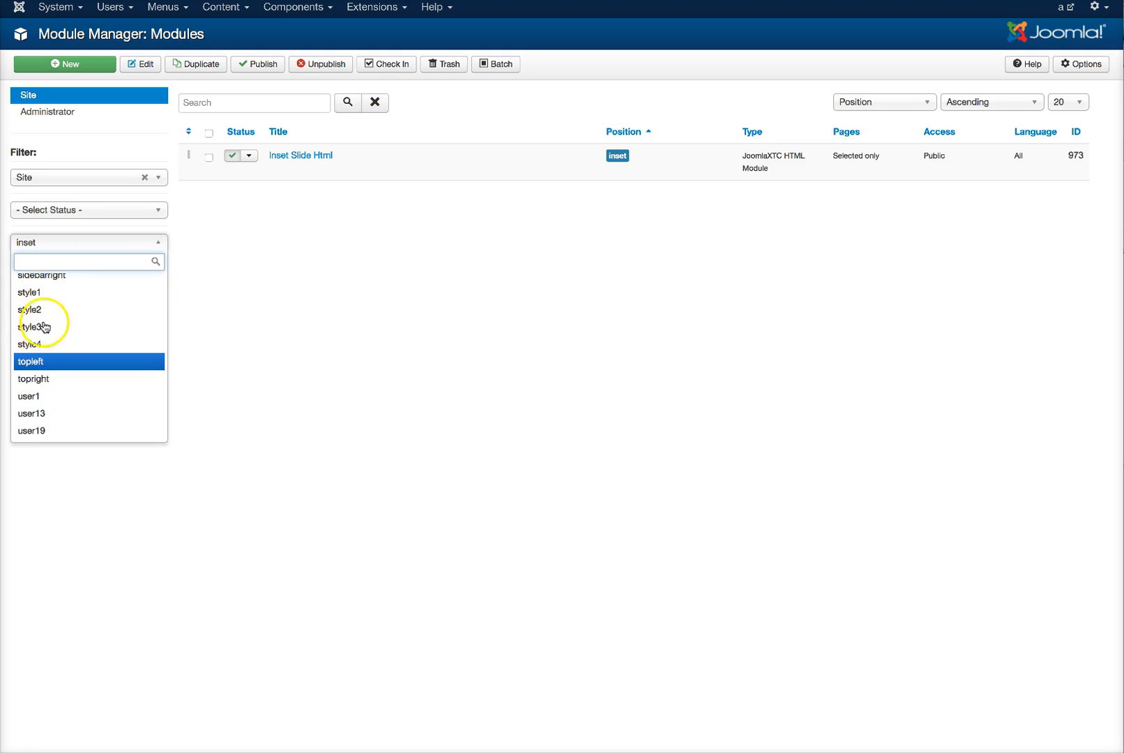
pyautogui.click(45, 298)
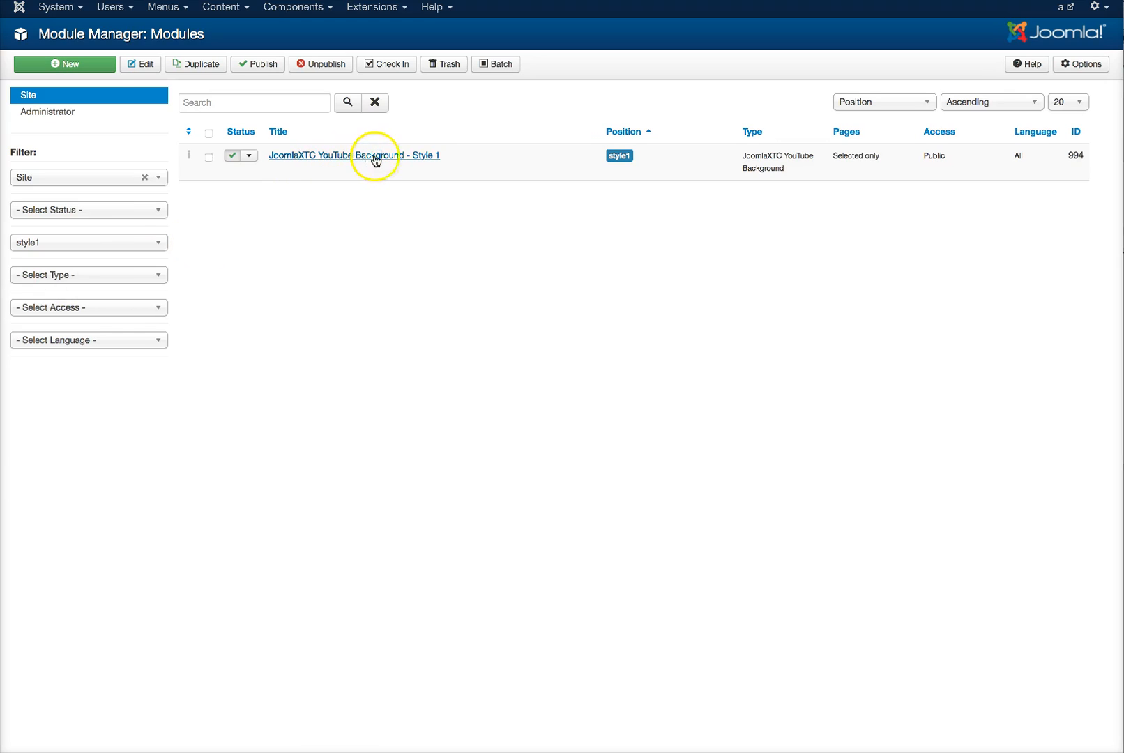
# Step: Open the JoomlaXTC YouTube Background - Style 1 module, review its settings and close it without changes
pyautogui.click(350, 158)
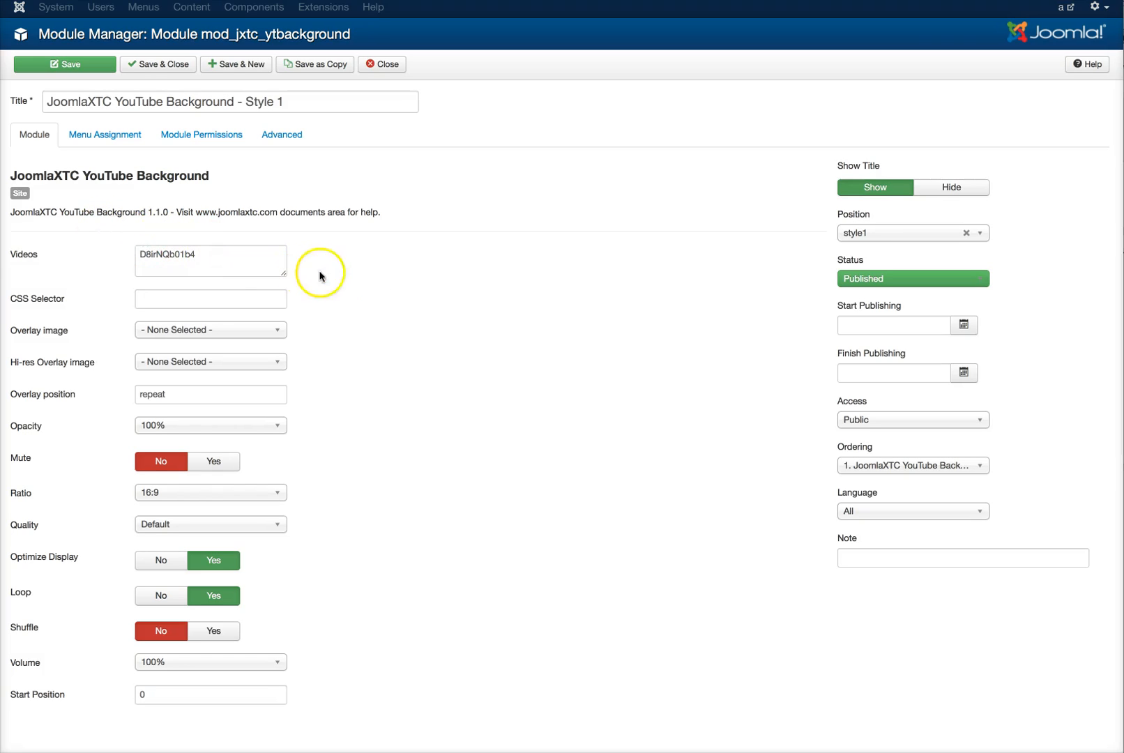
pyautogui.scroll(-1, 322, 319)
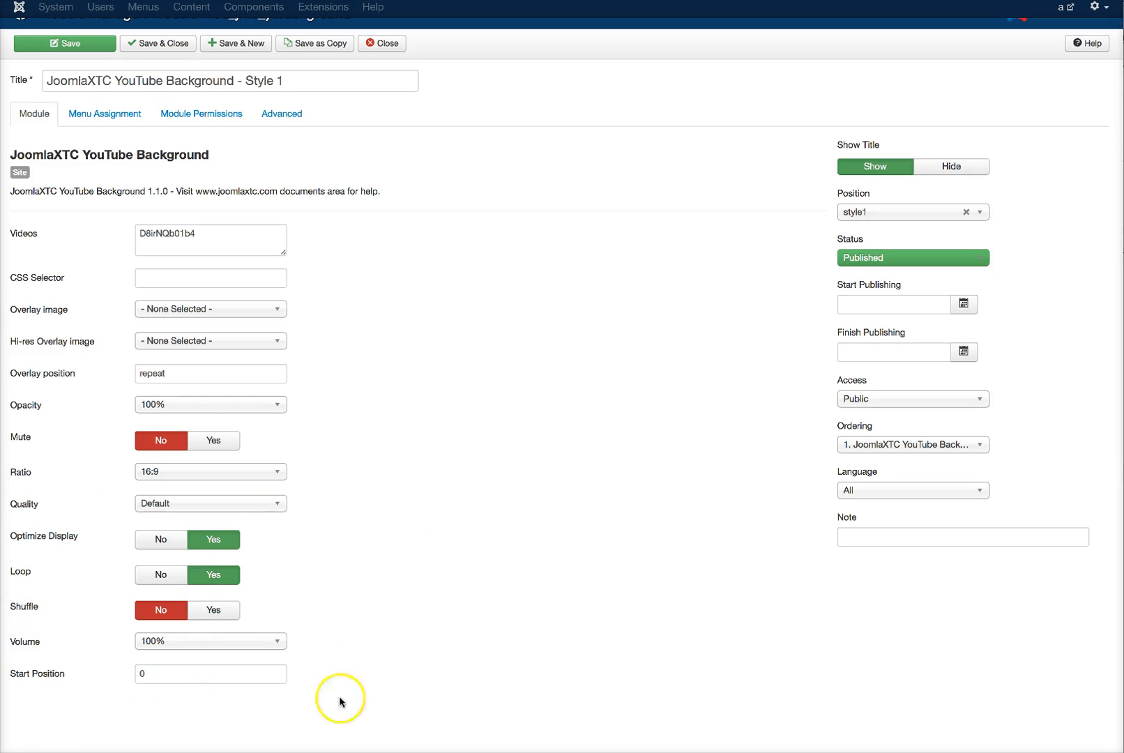
pyautogui.click(382, 45)
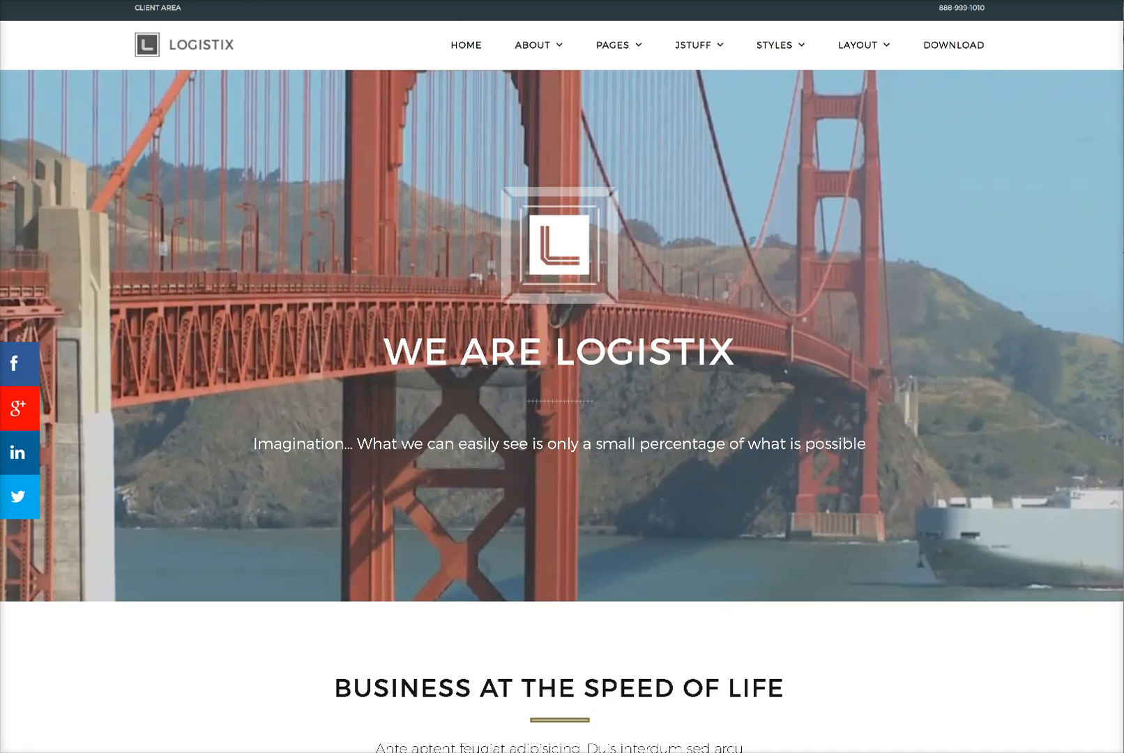
# Step: Look through the Logistix front page from the video header to the Travelogue section and back up, examining the reveal effects
pyautogui.moveTo(759, 55)
pyautogui.scroll(-4, 594, 312)
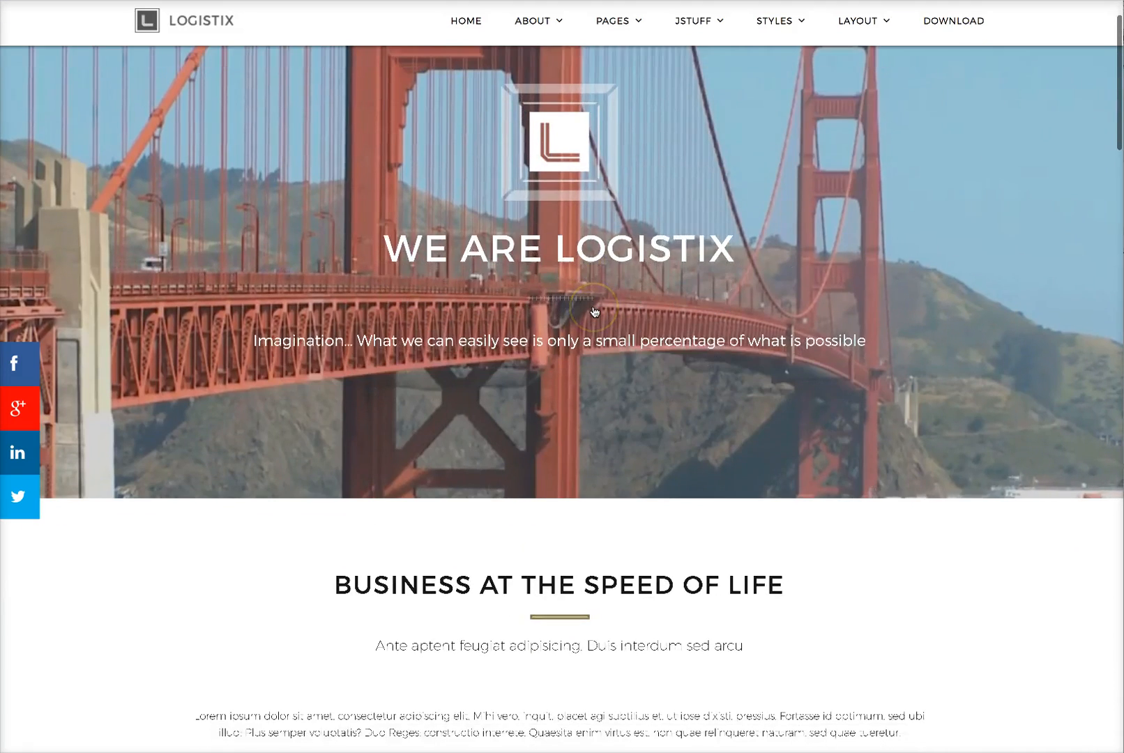
pyautogui.scroll(-2, 594, 312)
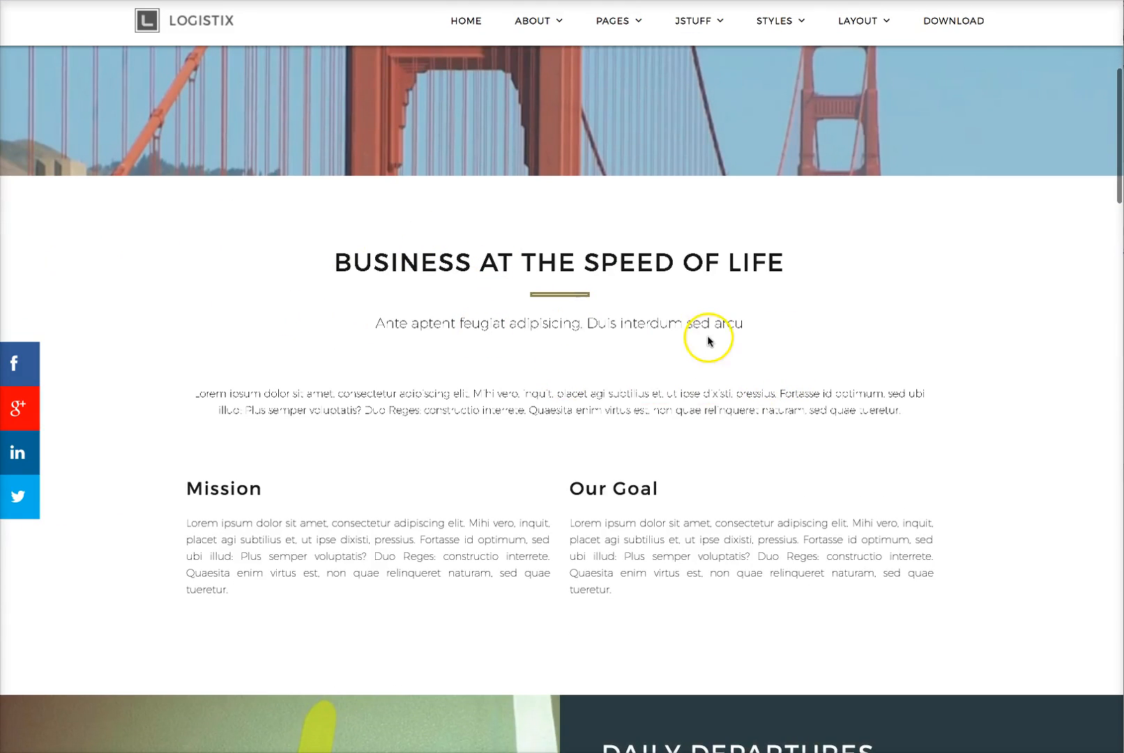
pyautogui.scroll(-3, 409, 328)
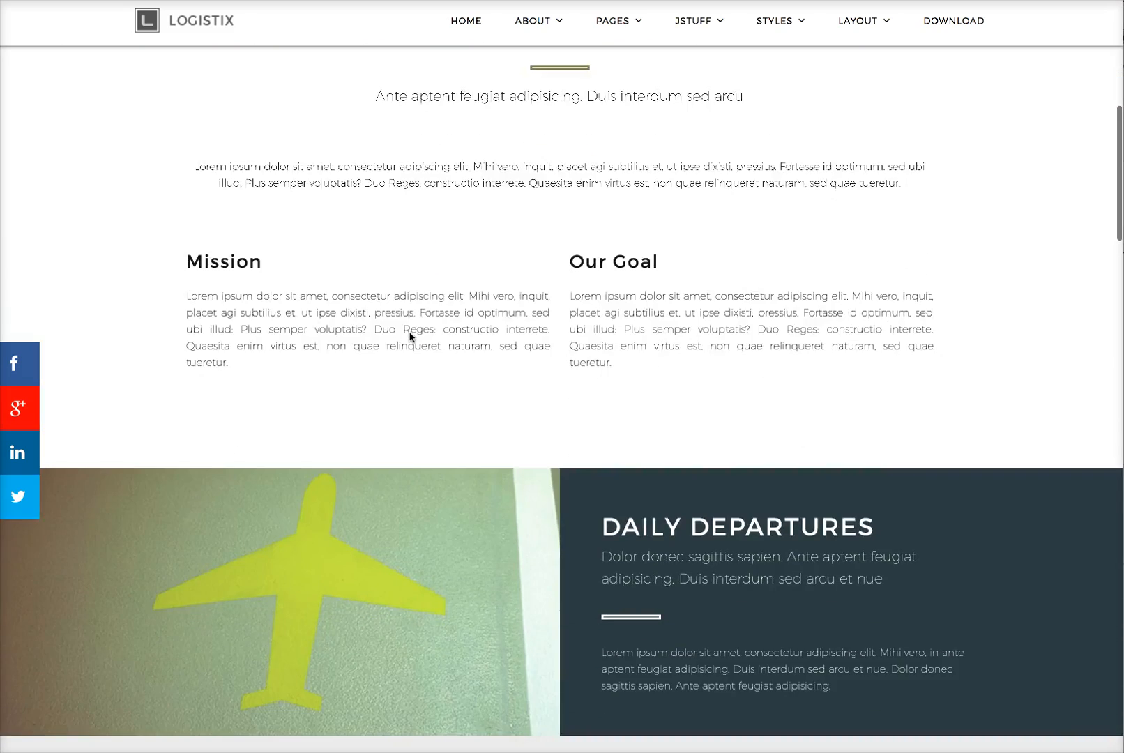
pyautogui.scroll(-9, 409, 336)
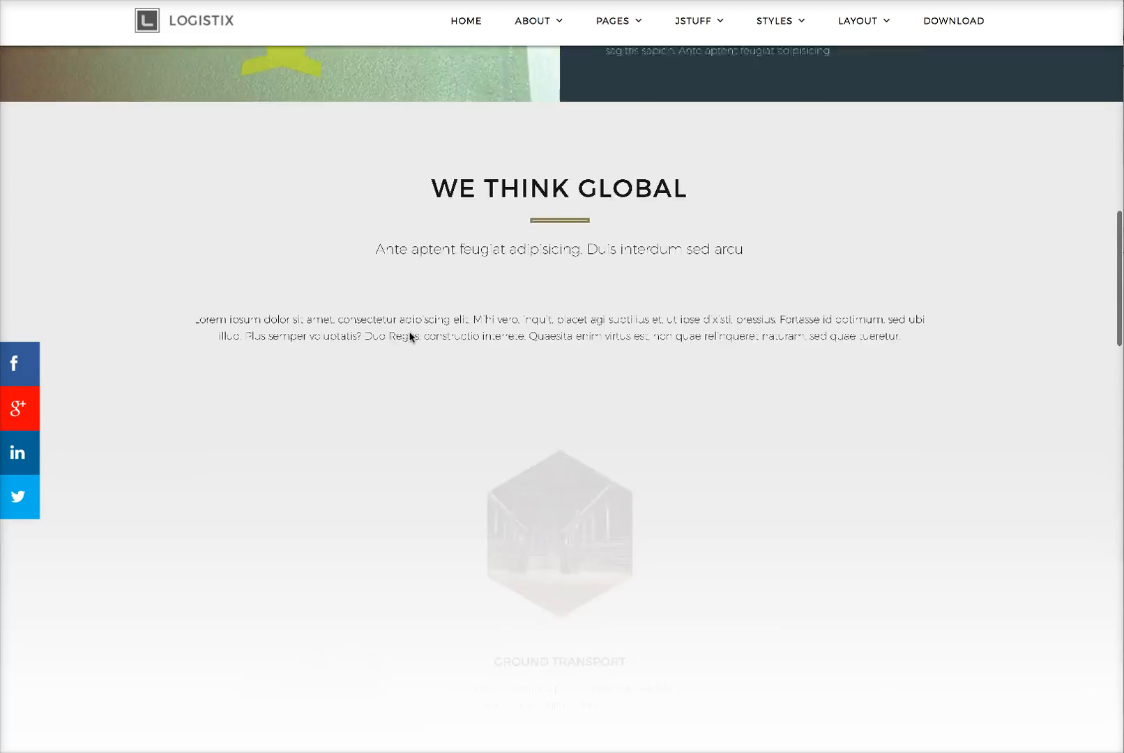
pyautogui.scroll(-6, 409, 338)
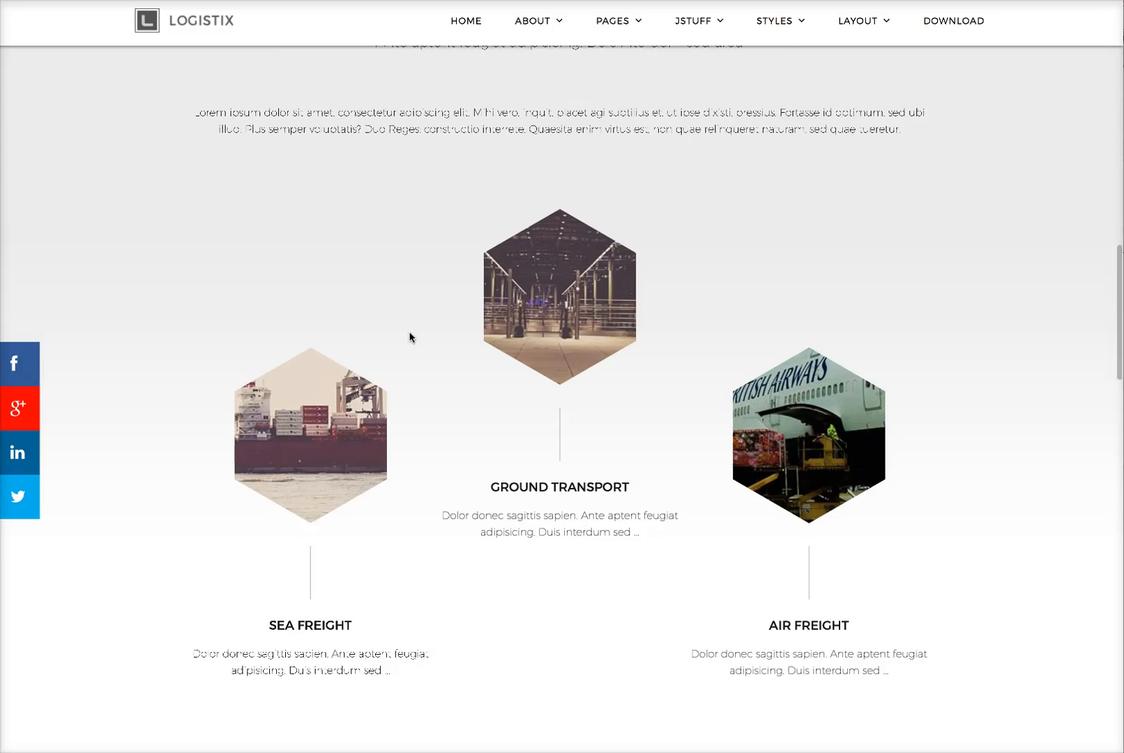
pyautogui.scroll(-6, 410, 337)
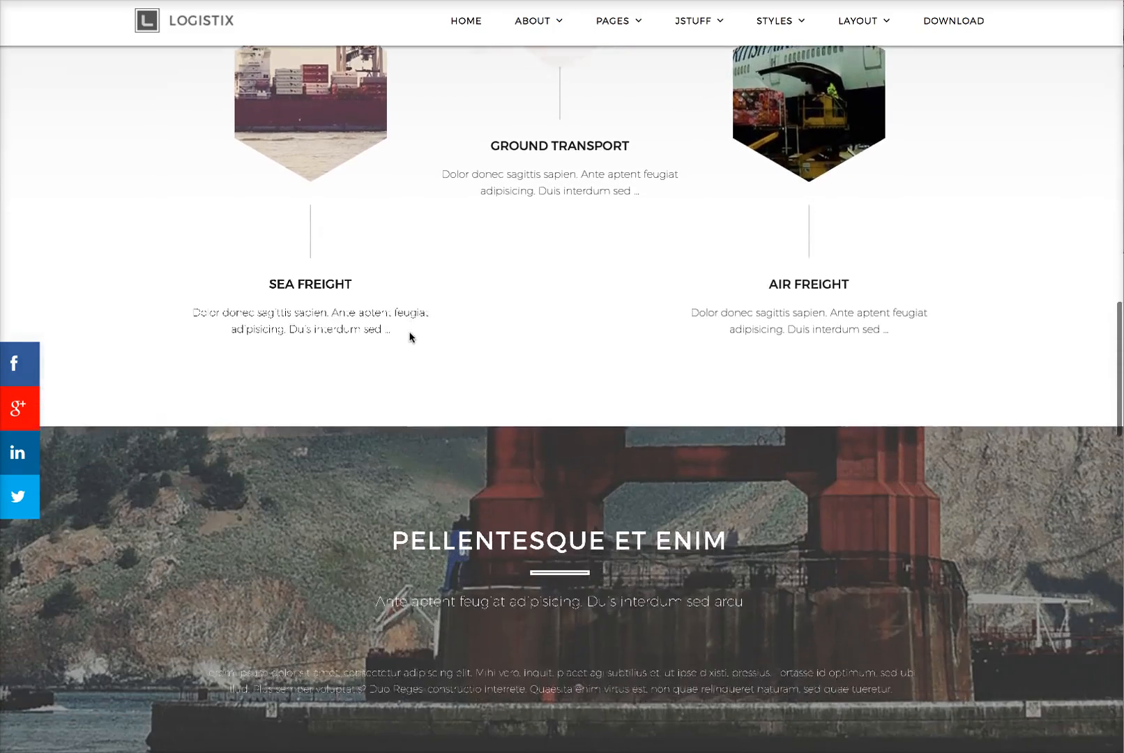
pyautogui.scroll(-5, 409, 338)
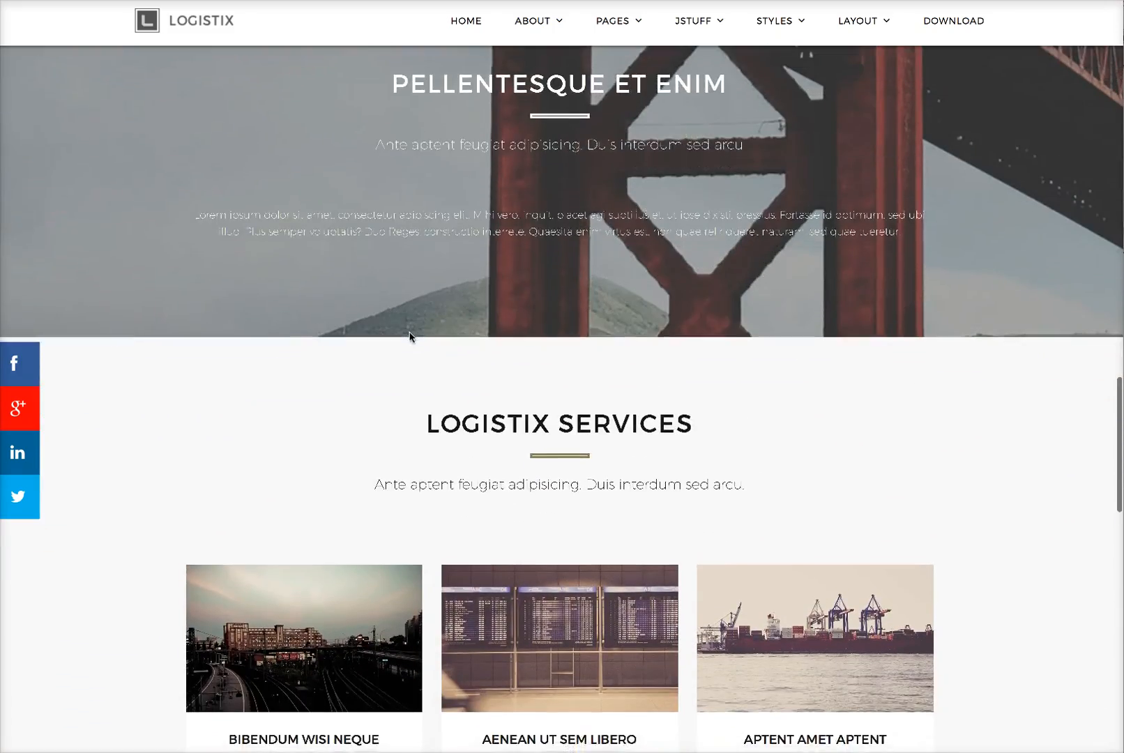
pyautogui.scroll(-8, 409, 337)
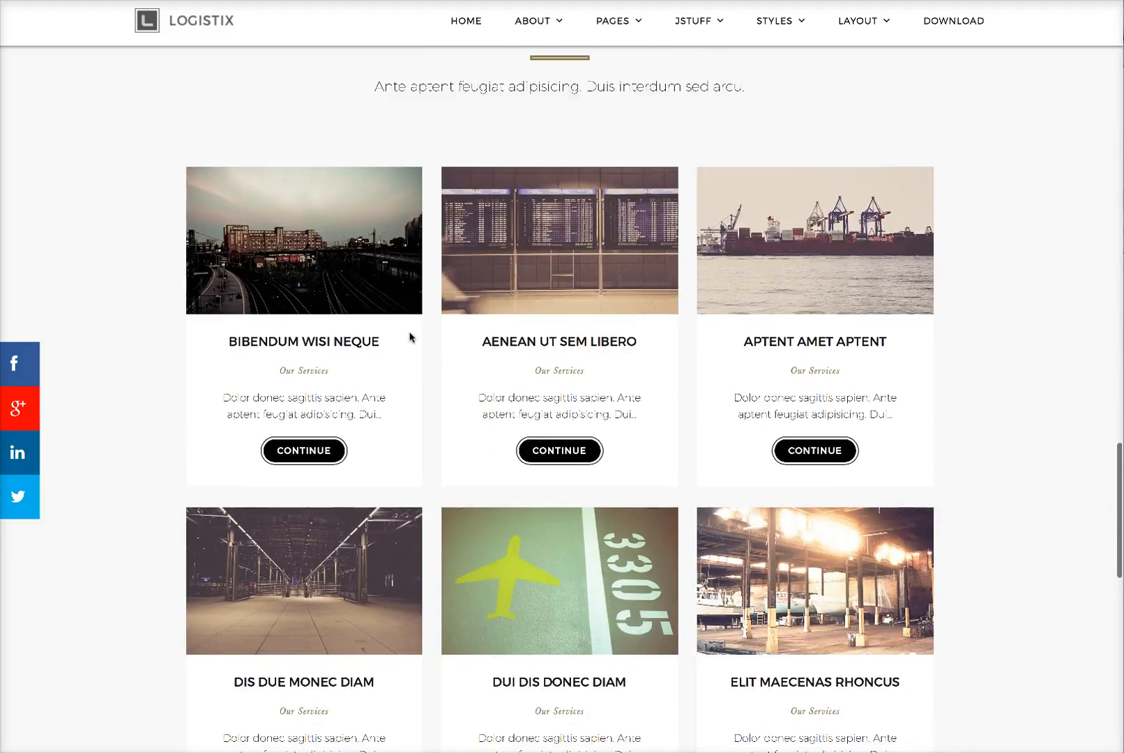
pyautogui.scroll(-4, 410, 338)
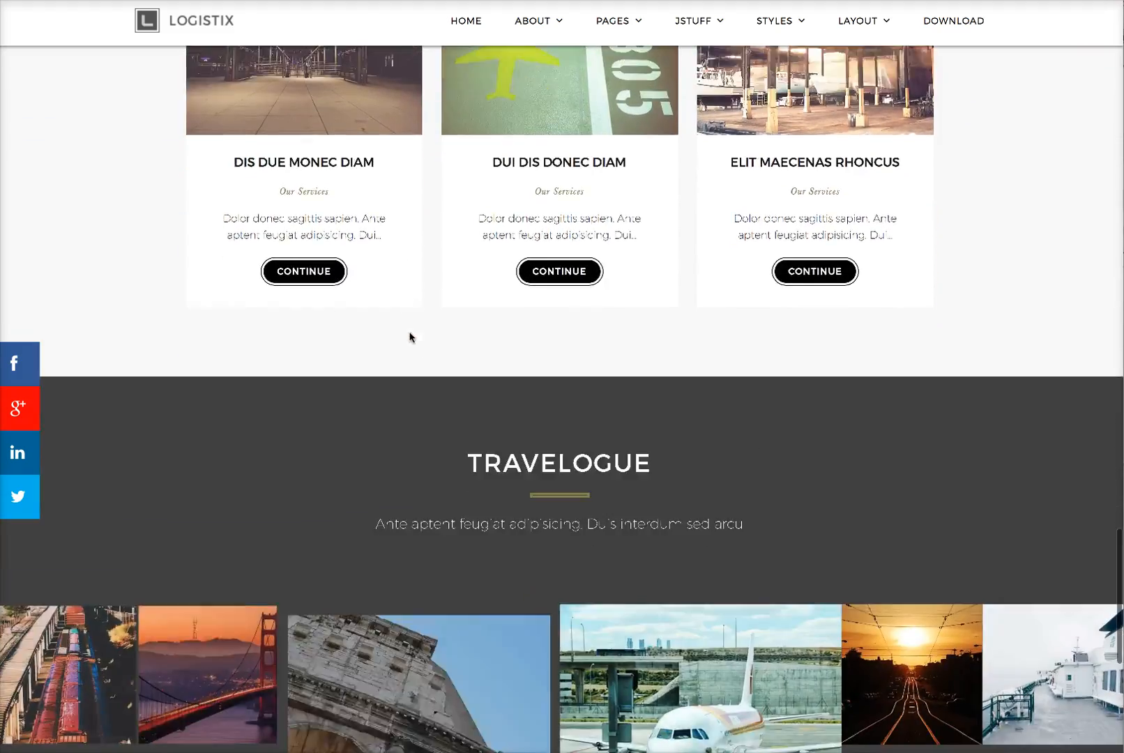
pyautogui.scroll(2, 409, 337)
pyautogui.scroll(17, 409, 337)
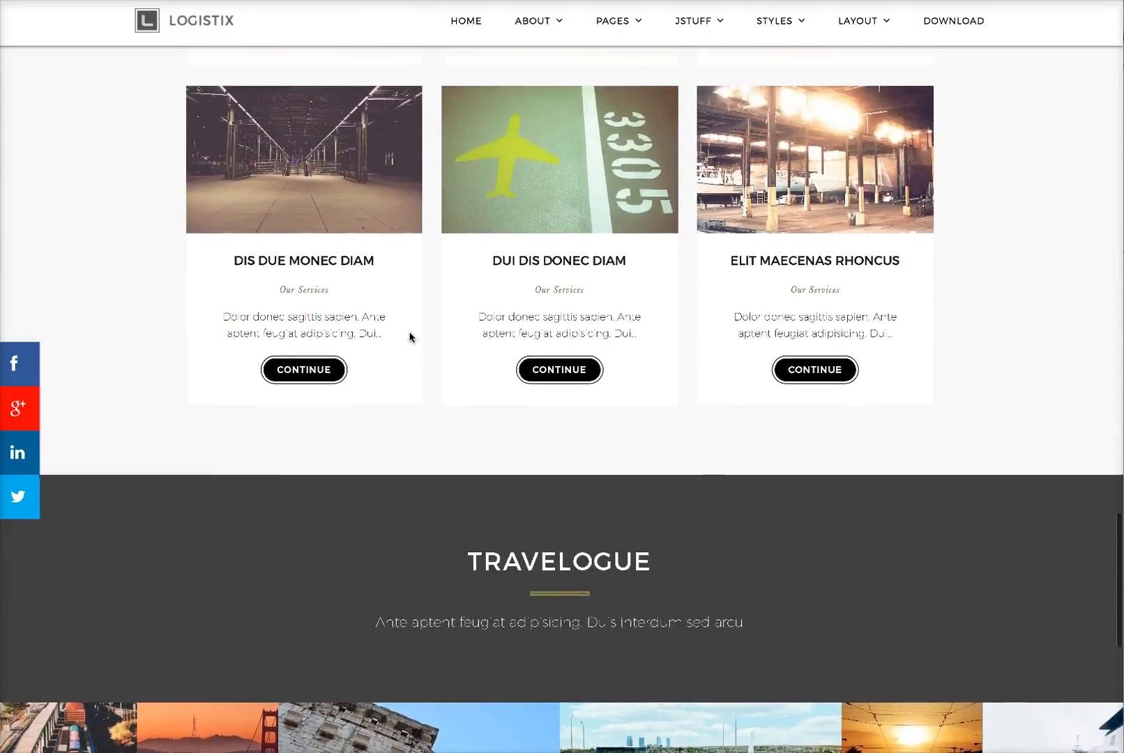
pyautogui.scroll(18, 409, 337)
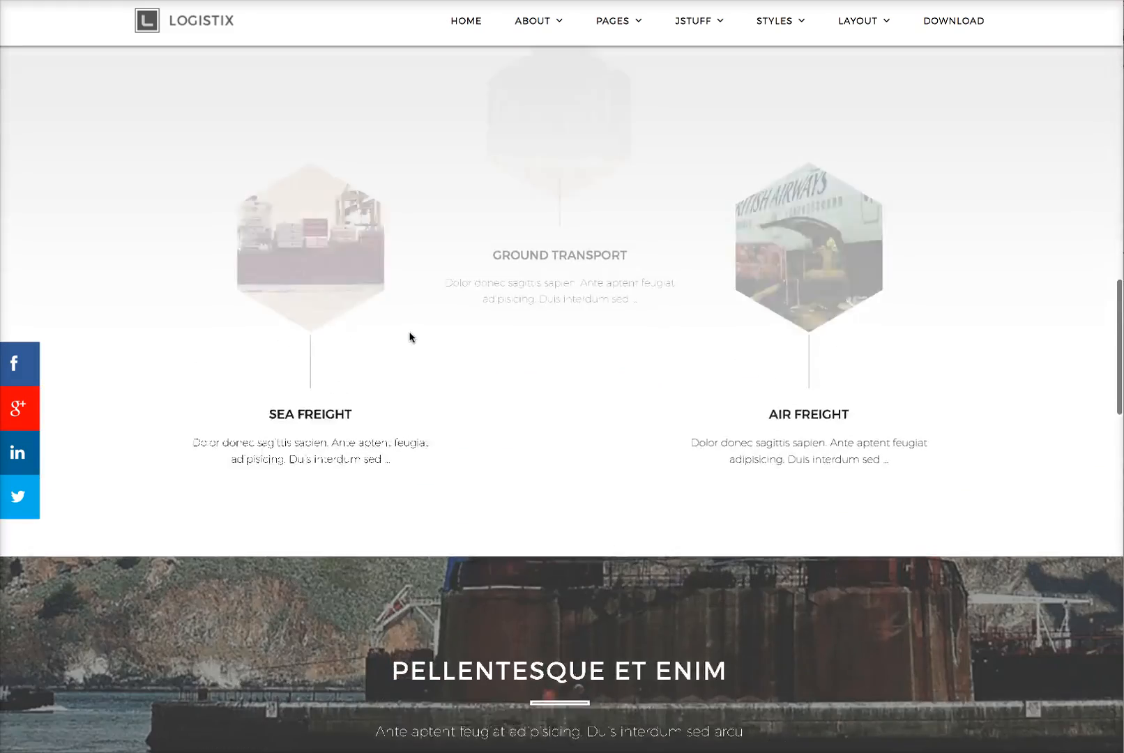
pyautogui.scroll(1, 410, 334)
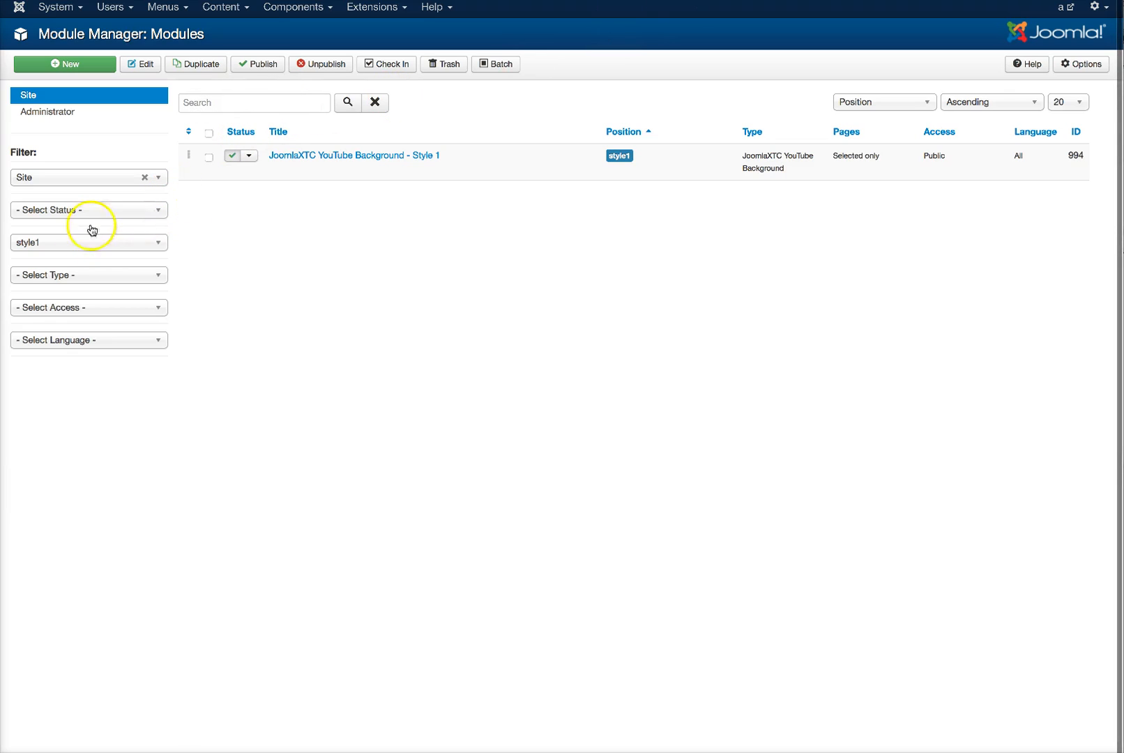
# Step: Filter the site modules by the leftside position and review the Leftside Social Icons module, closing it without changes
pyautogui.click(71, 242)
pyautogui.click(96, 317)
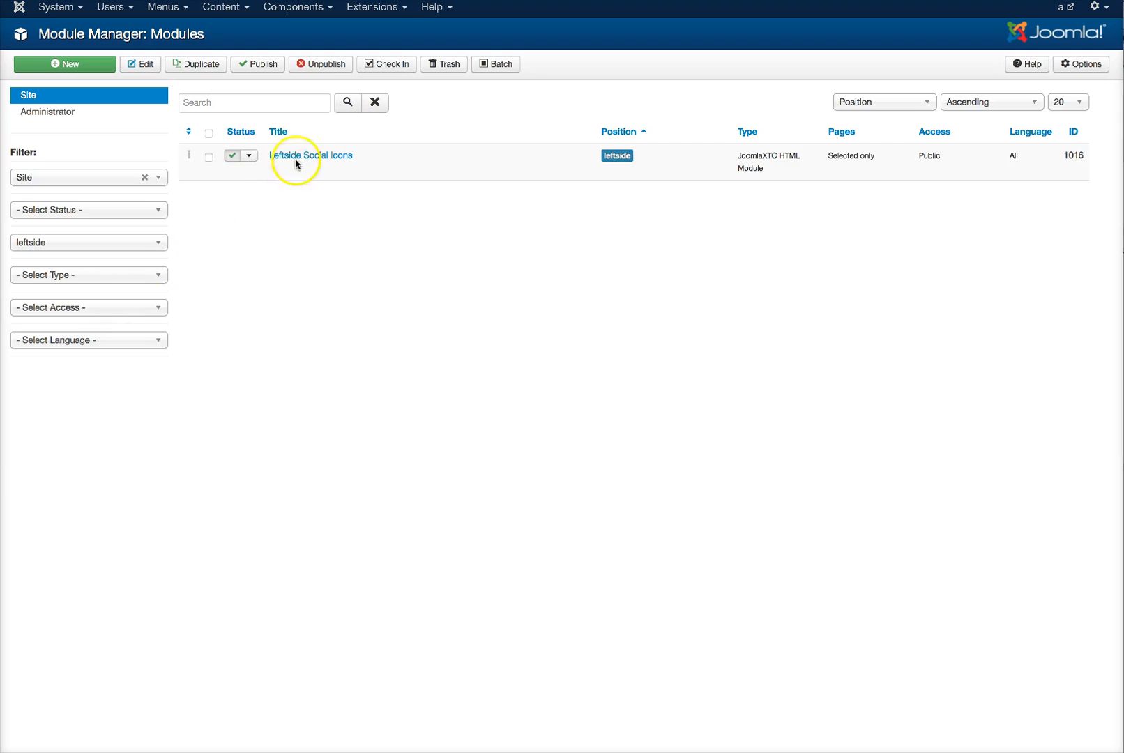
pyautogui.click(301, 158)
pyautogui.click(301, 158)
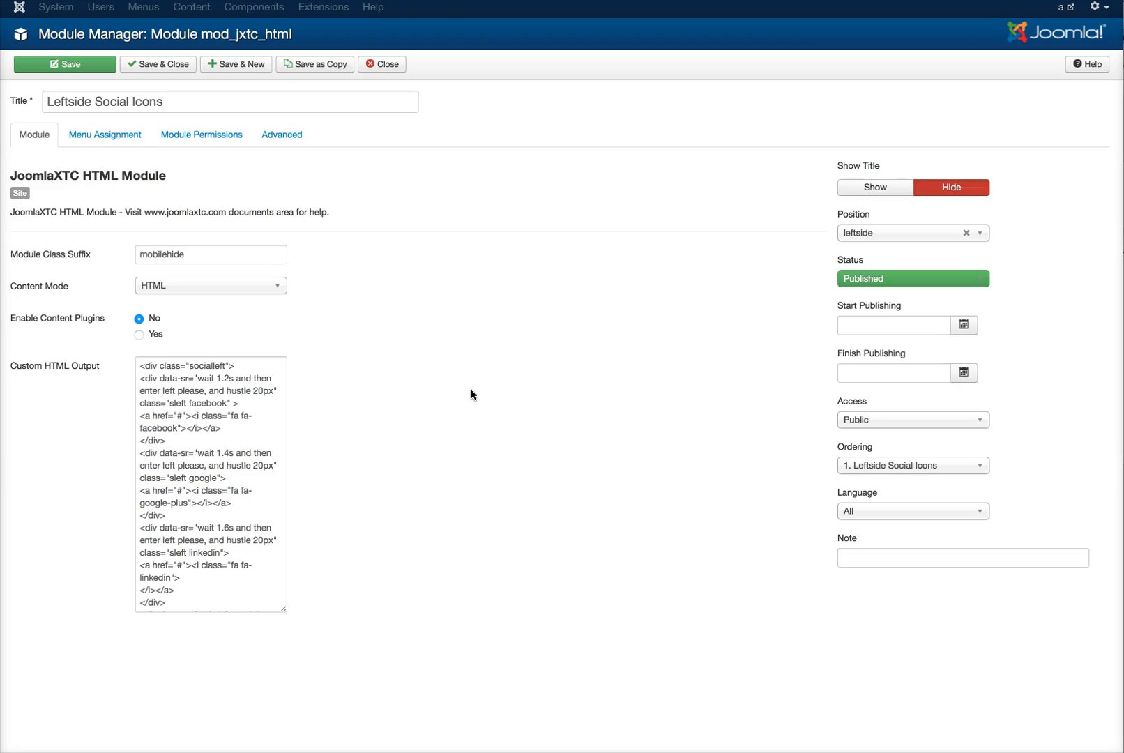
pyautogui.click(376, 64)
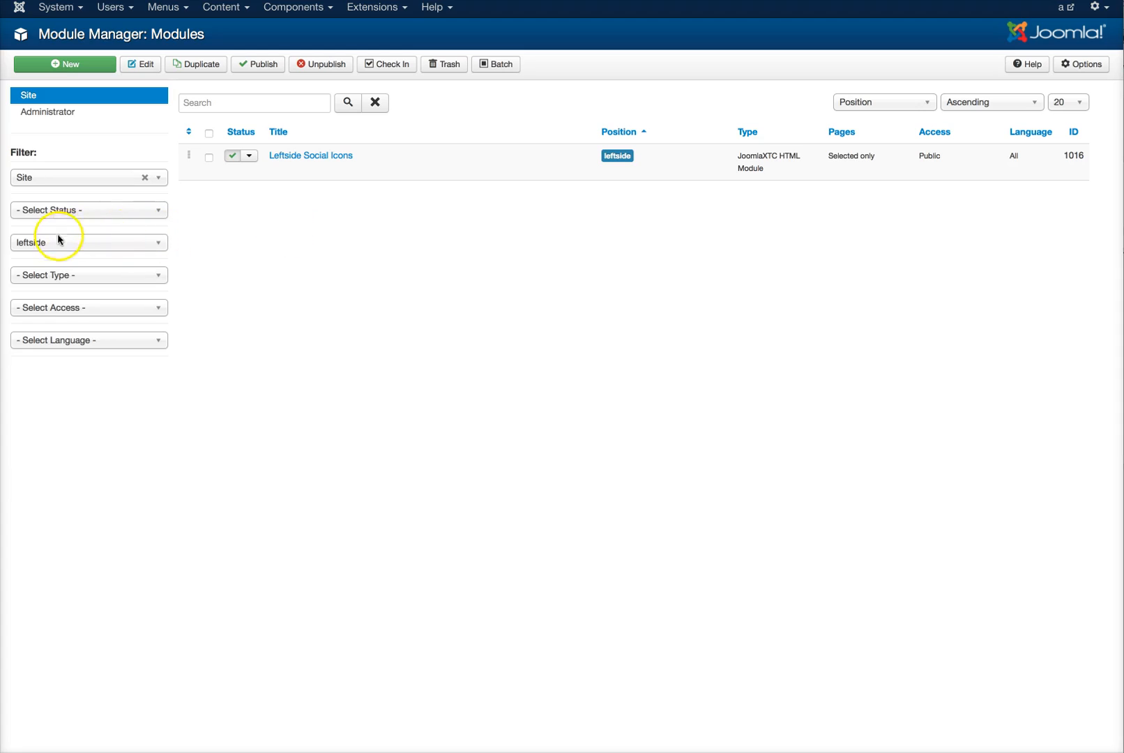
# Step: Filter the site modules by the pathway position
pyautogui.click(96, 248)
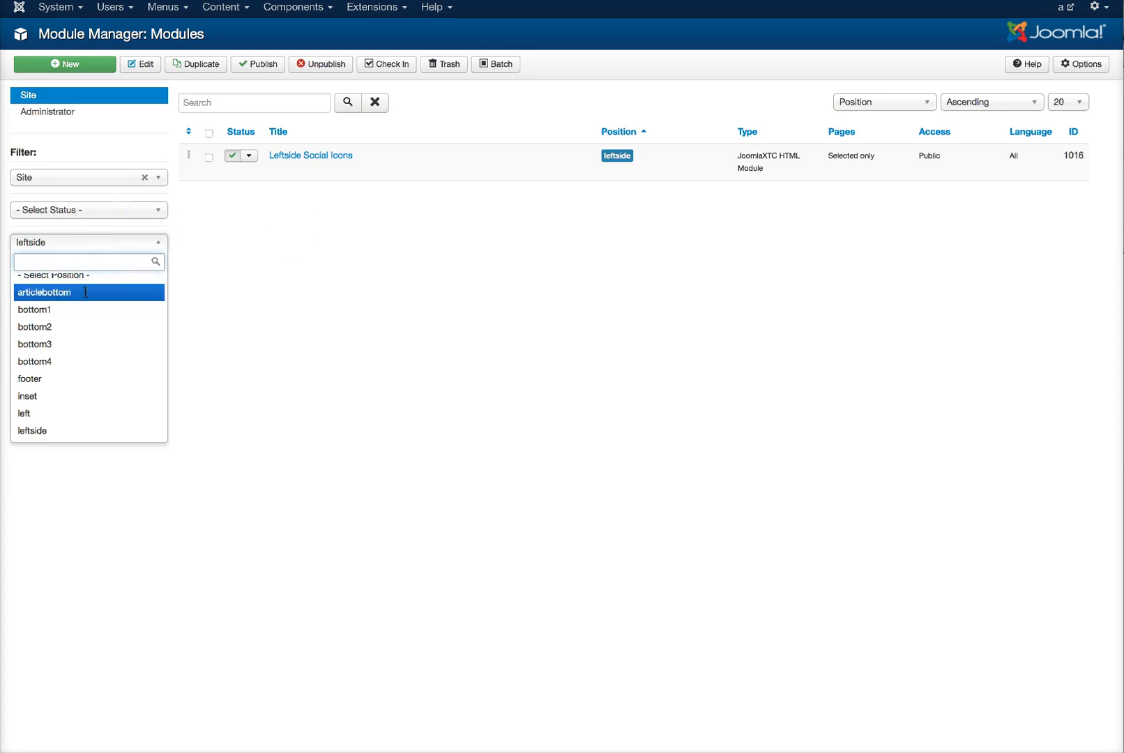
pyautogui.scroll(-3, 91, 359)
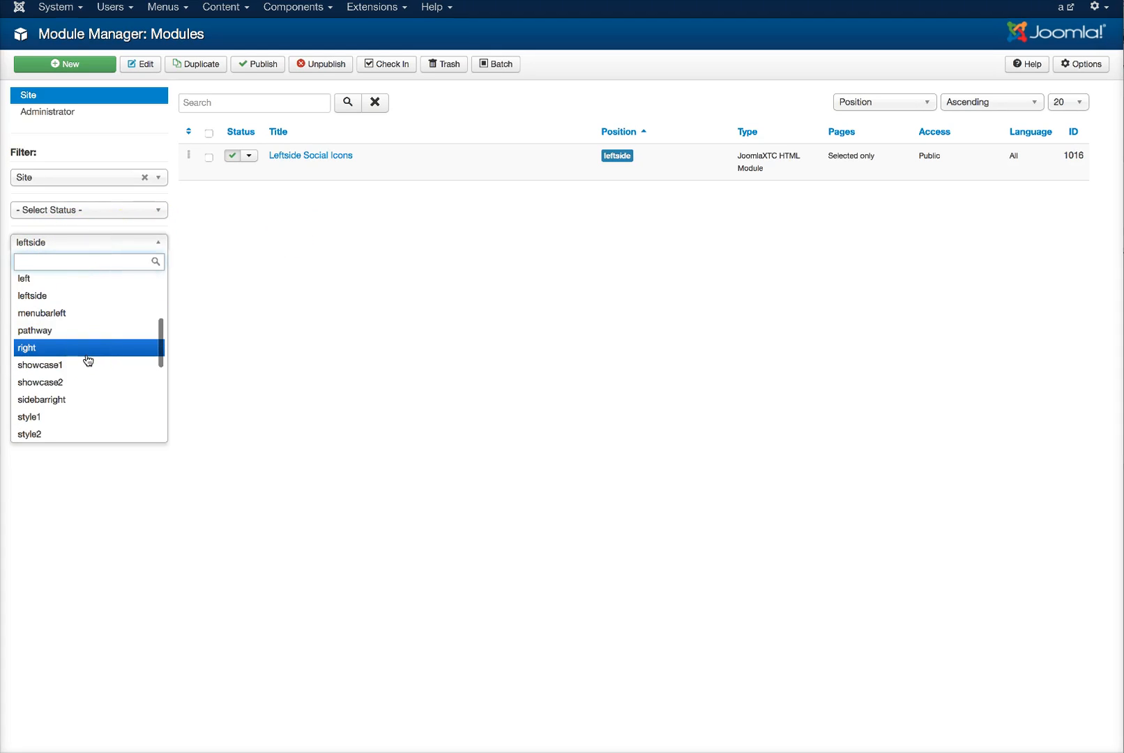
pyautogui.click(89, 333)
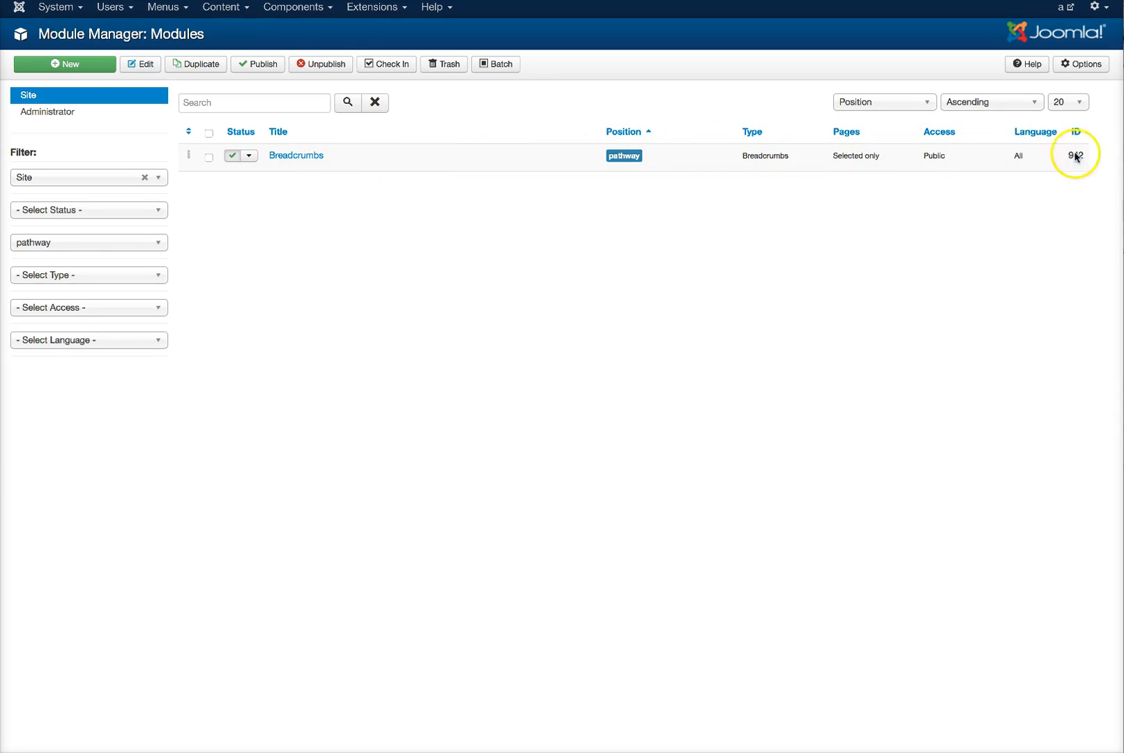
# Step: Filter the site modules by the articlebottom position
pyautogui.click(35, 248)
pyautogui.scroll(2, 60, 377)
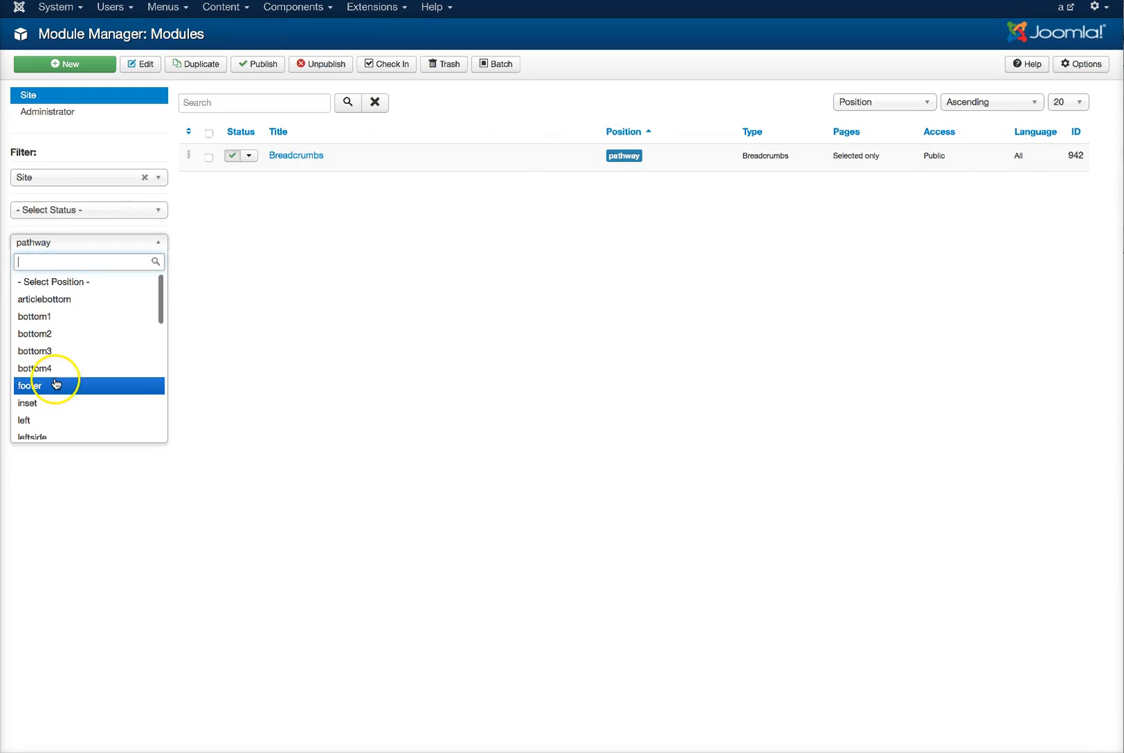
pyautogui.click(60, 298)
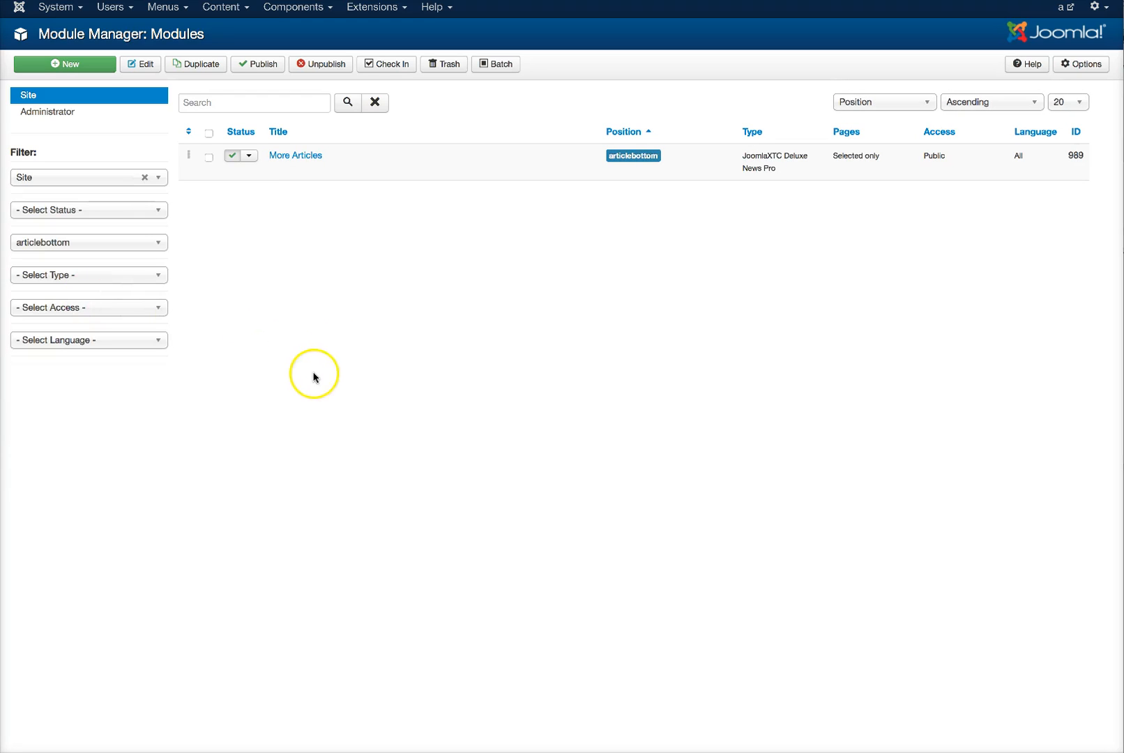
# Step: Look through the module positions offered by the position filter, from articlebottom to user8 and back up
pyautogui.click(52, 243)
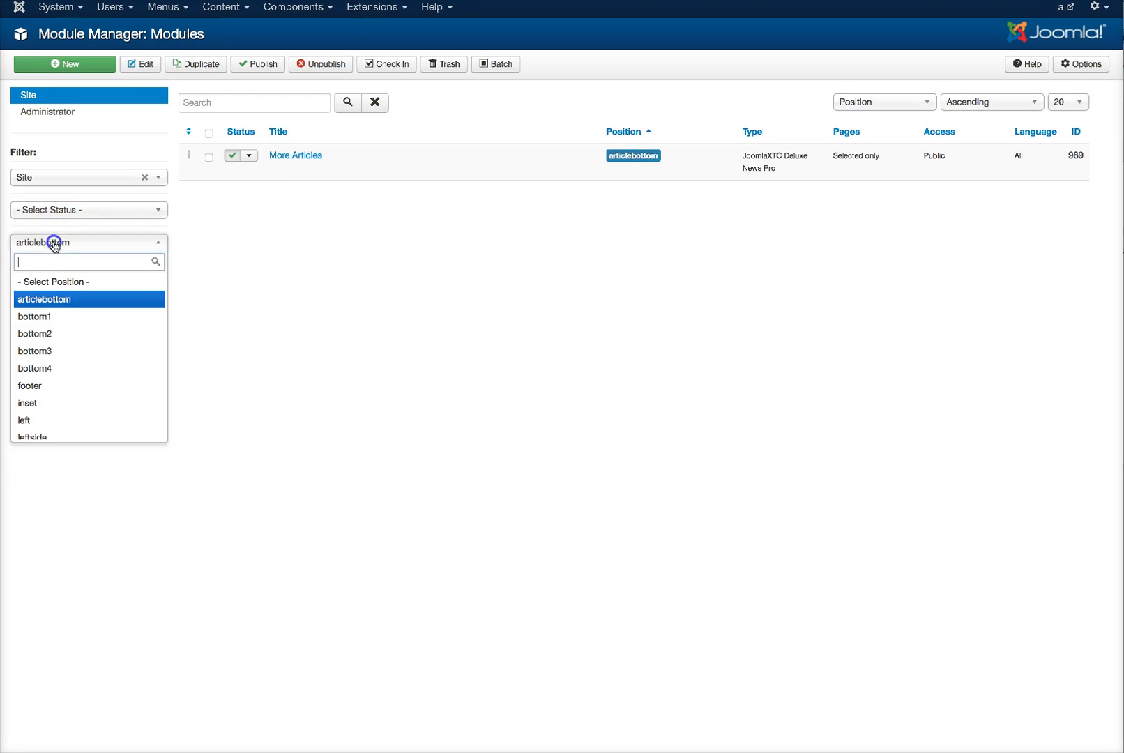
pyautogui.scroll(-6, 76, 363)
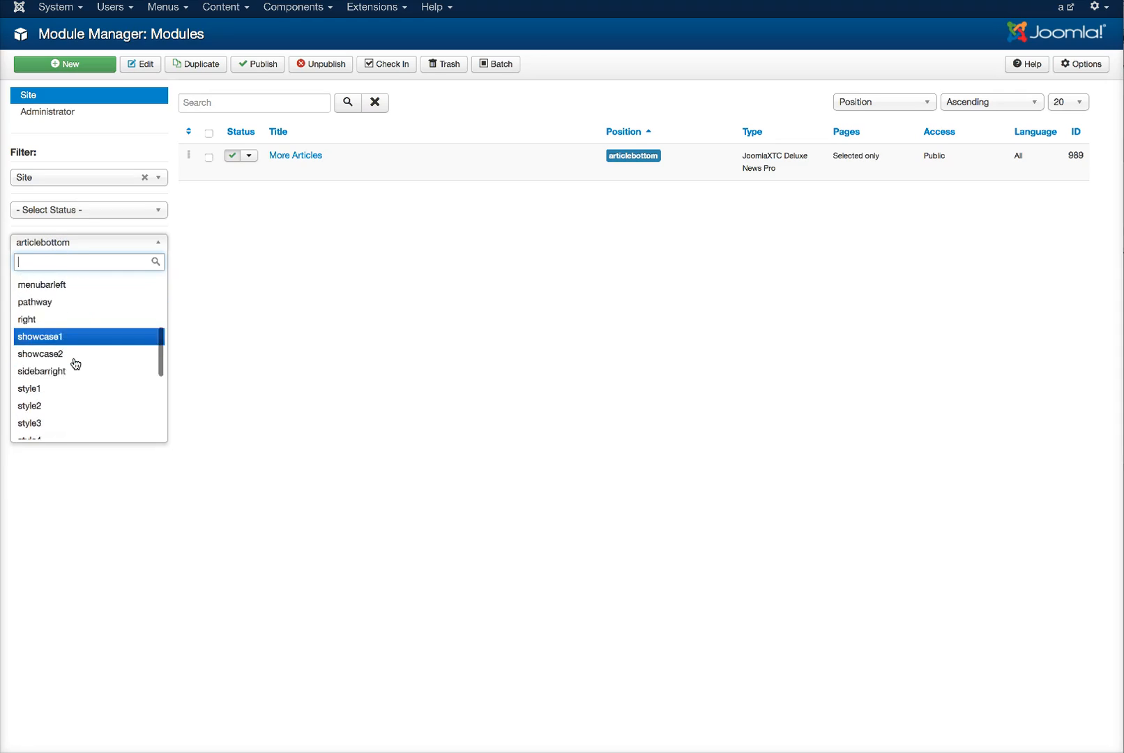
pyautogui.scroll(-2, 75, 363)
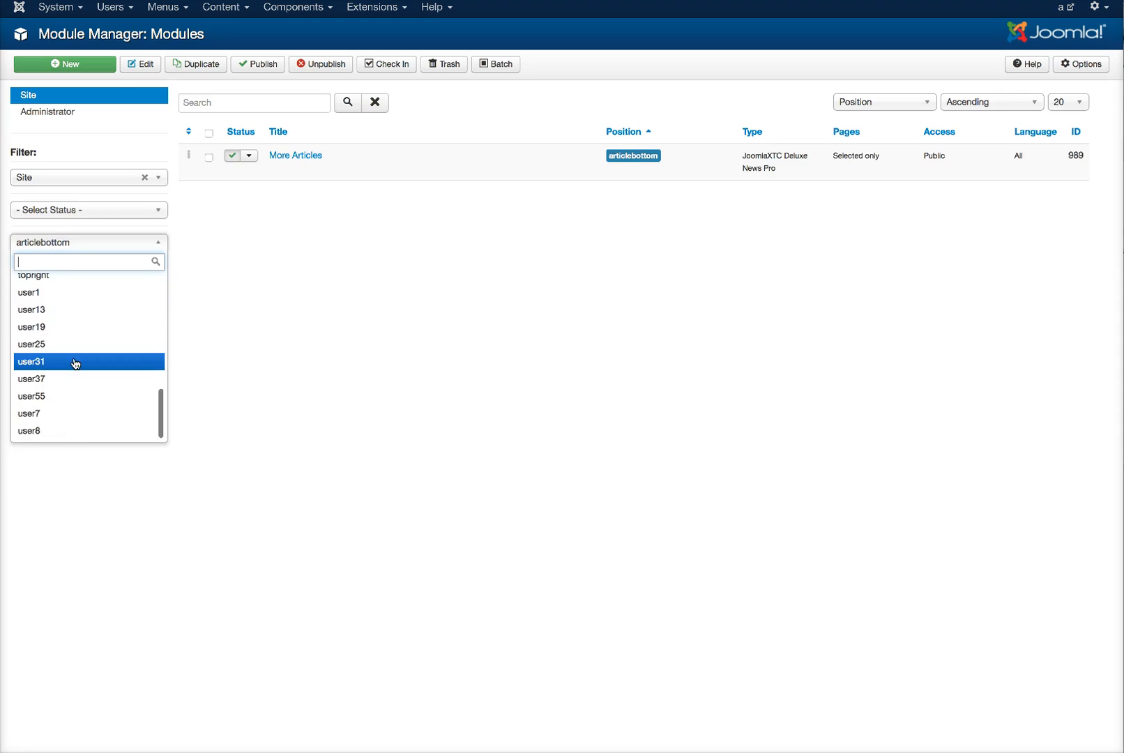
pyautogui.scroll(4, 75, 363)
pyautogui.scroll(1, 75, 363)
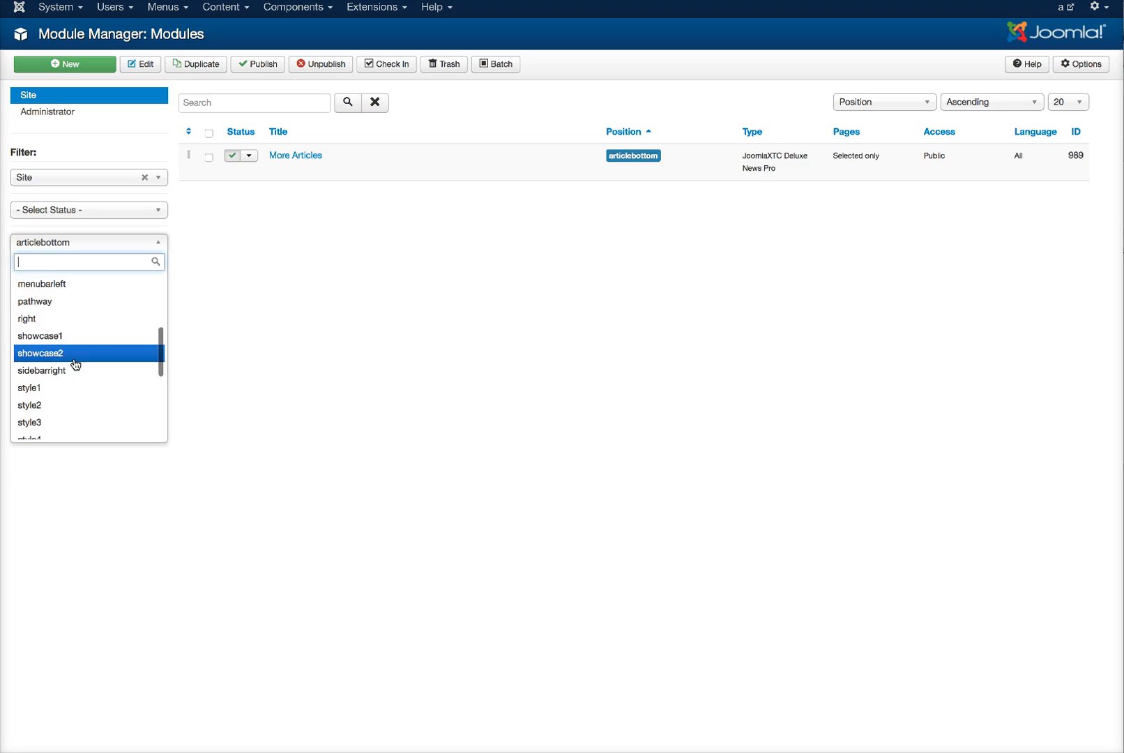
pyautogui.scroll(-1, 75, 364)
pyautogui.click(75, 362)
pyautogui.scroll(4, 74, 361)
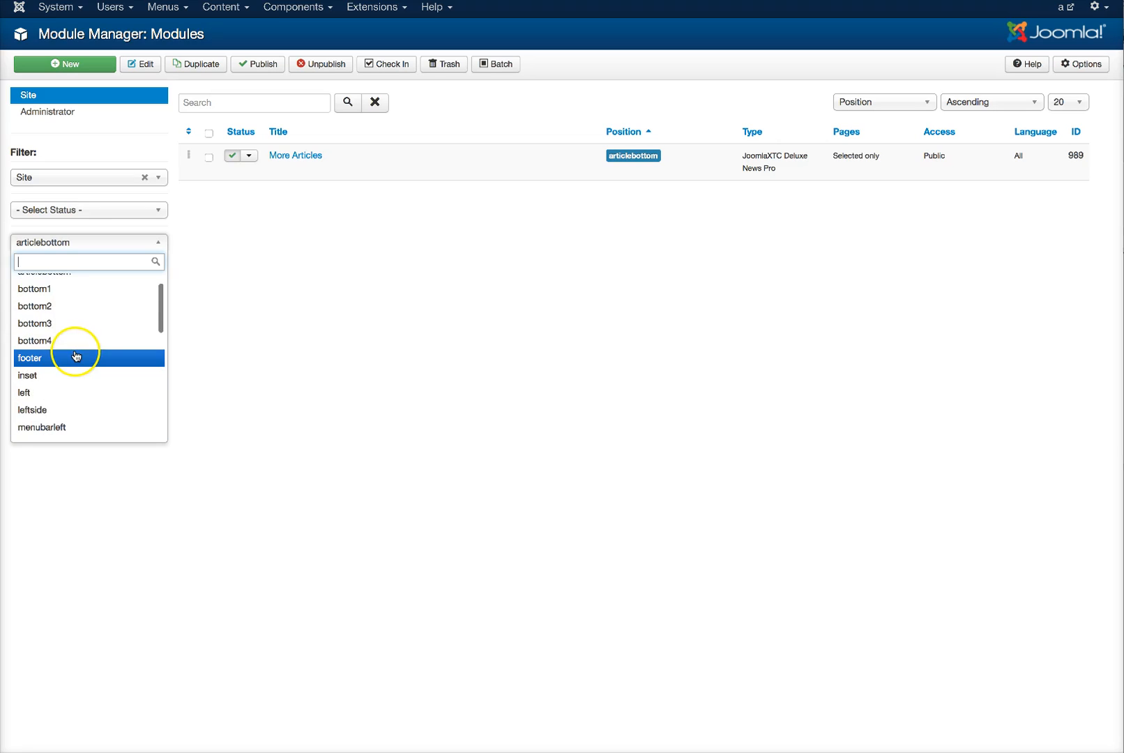
pyautogui.scroll(1, 73, 357)
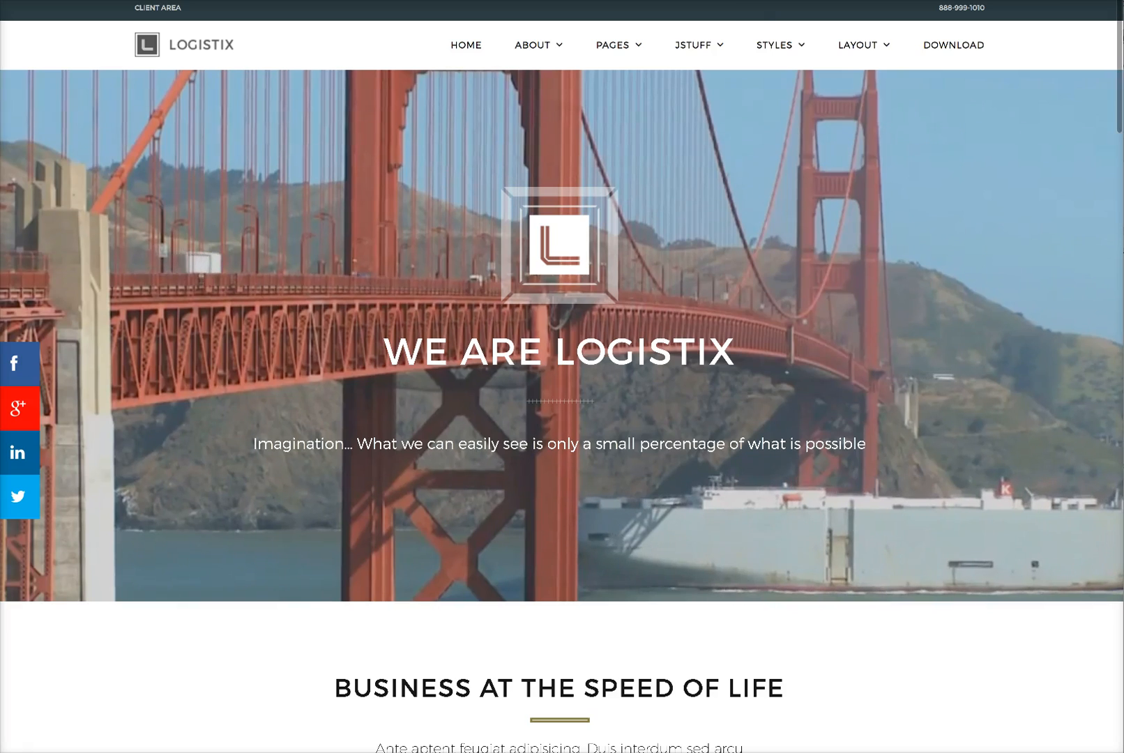
# Step: Open the Logistix - Default style for editing in the Template Manager
pyautogui.moveTo(617, 51)
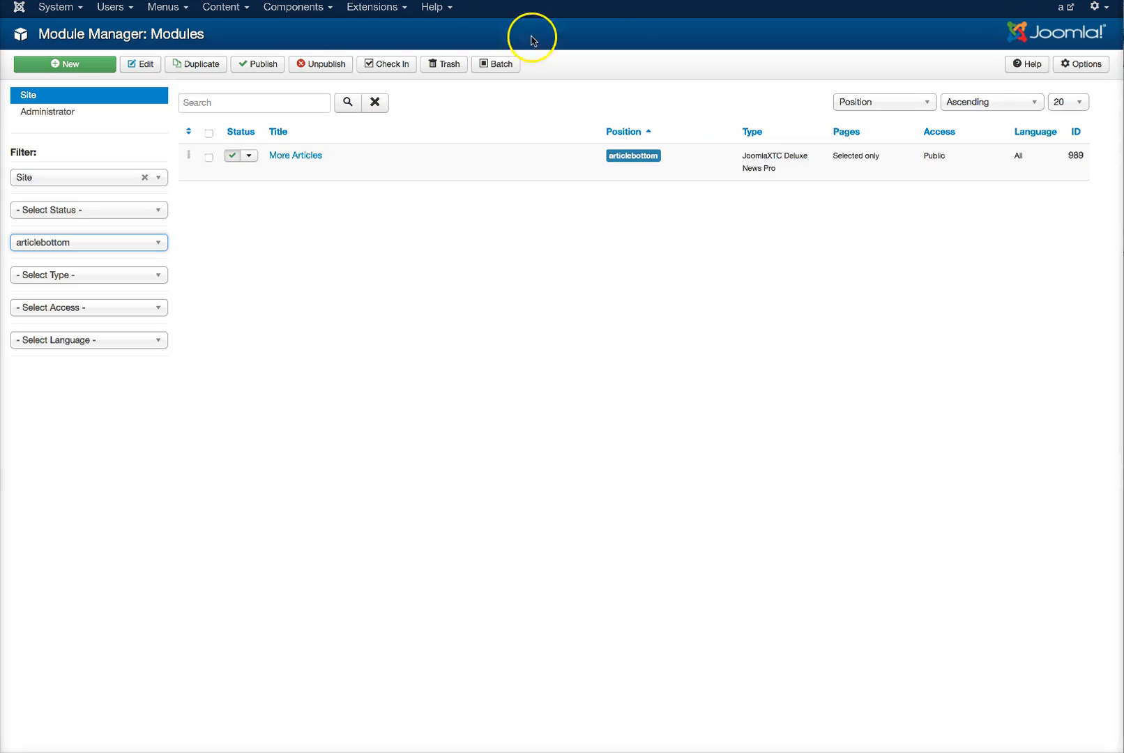
pyautogui.click(320, 25)
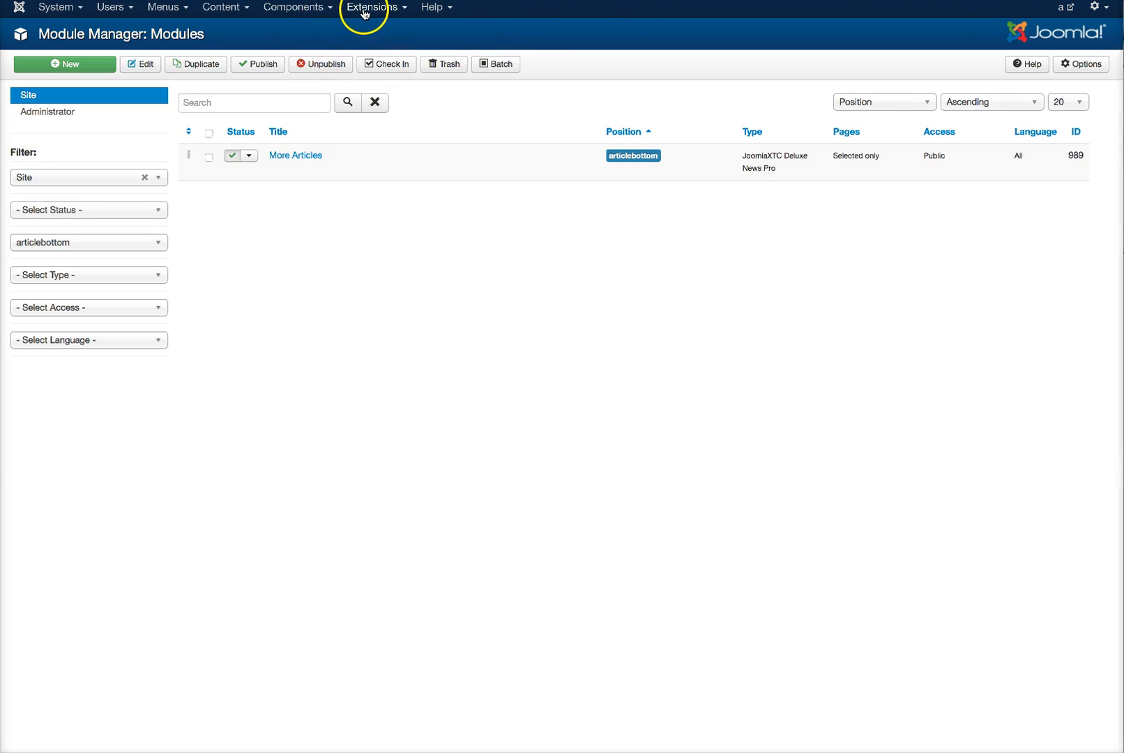
pyautogui.click(364, 9)
pyautogui.click(368, 93)
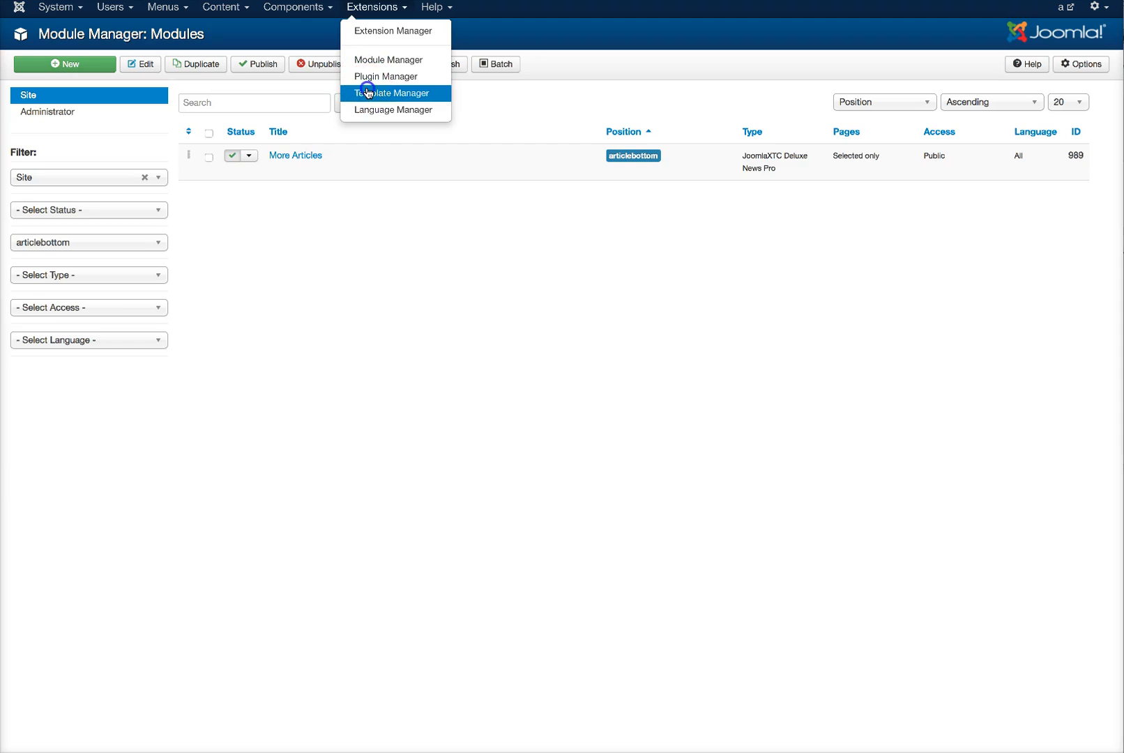
pyautogui.click(248, 211)
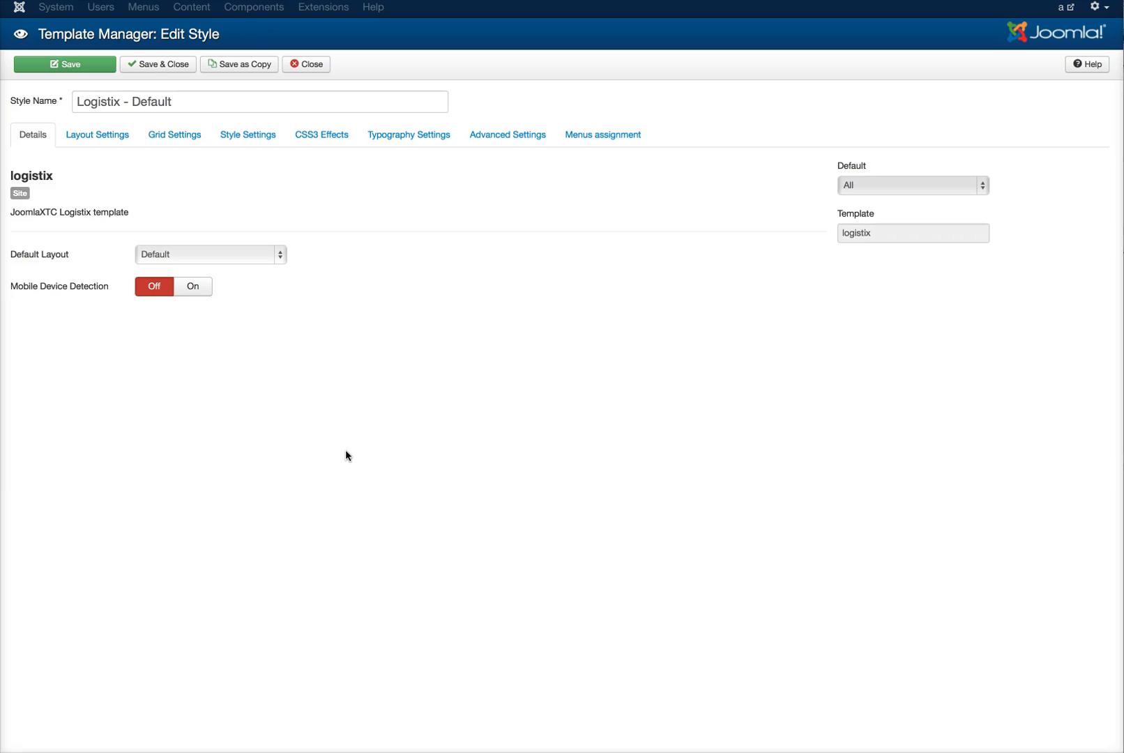
# Step: Review the Template Style, CSS3 Effects and Typography Style choices in the style's layout settings
pyautogui.click(99, 141)
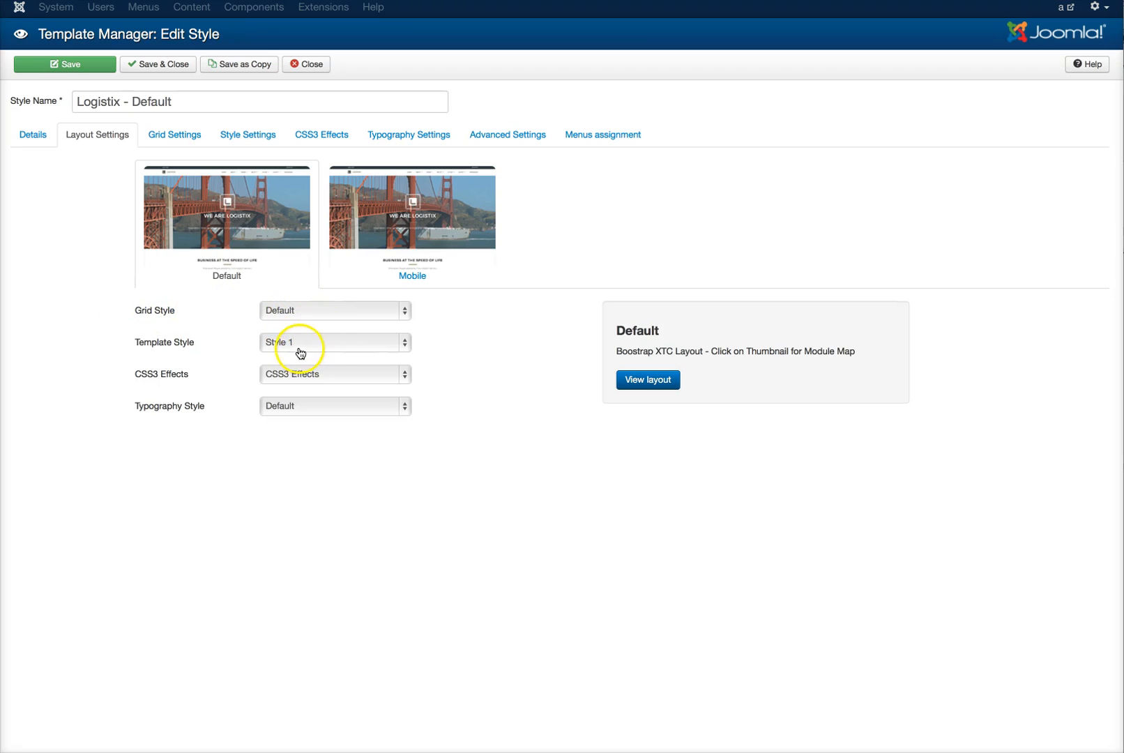
pyautogui.click(392, 350)
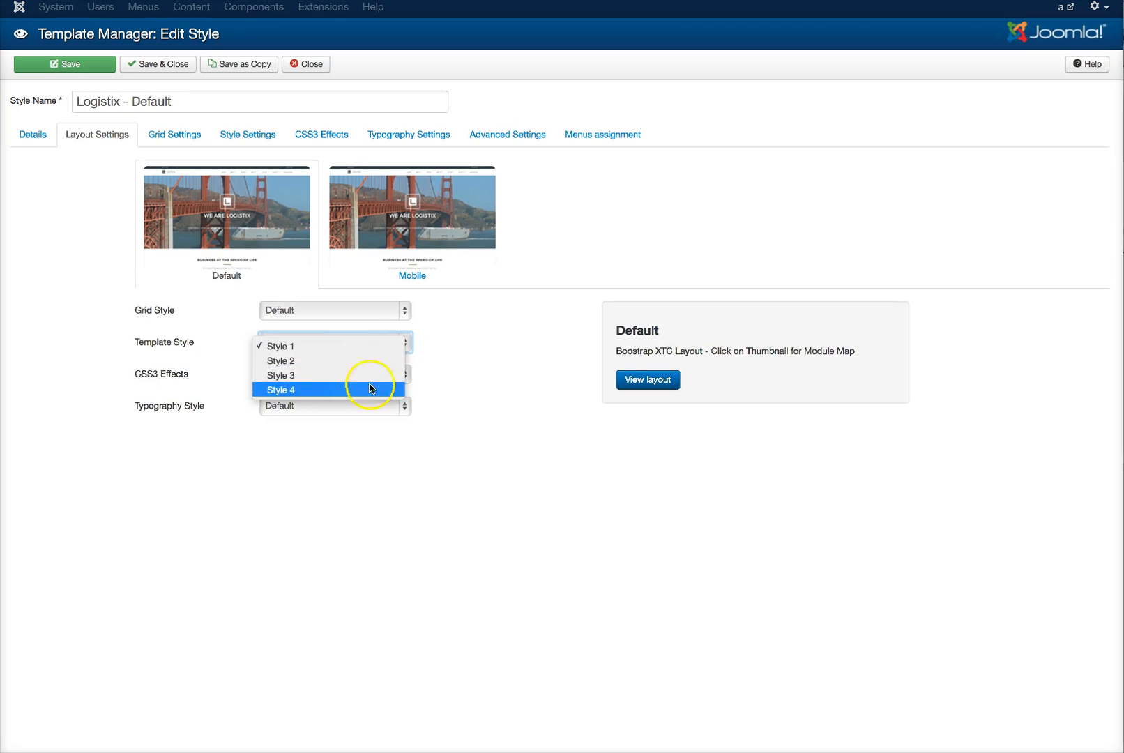
pyautogui.click(377, 345)
pyautogui.click(327, 367)
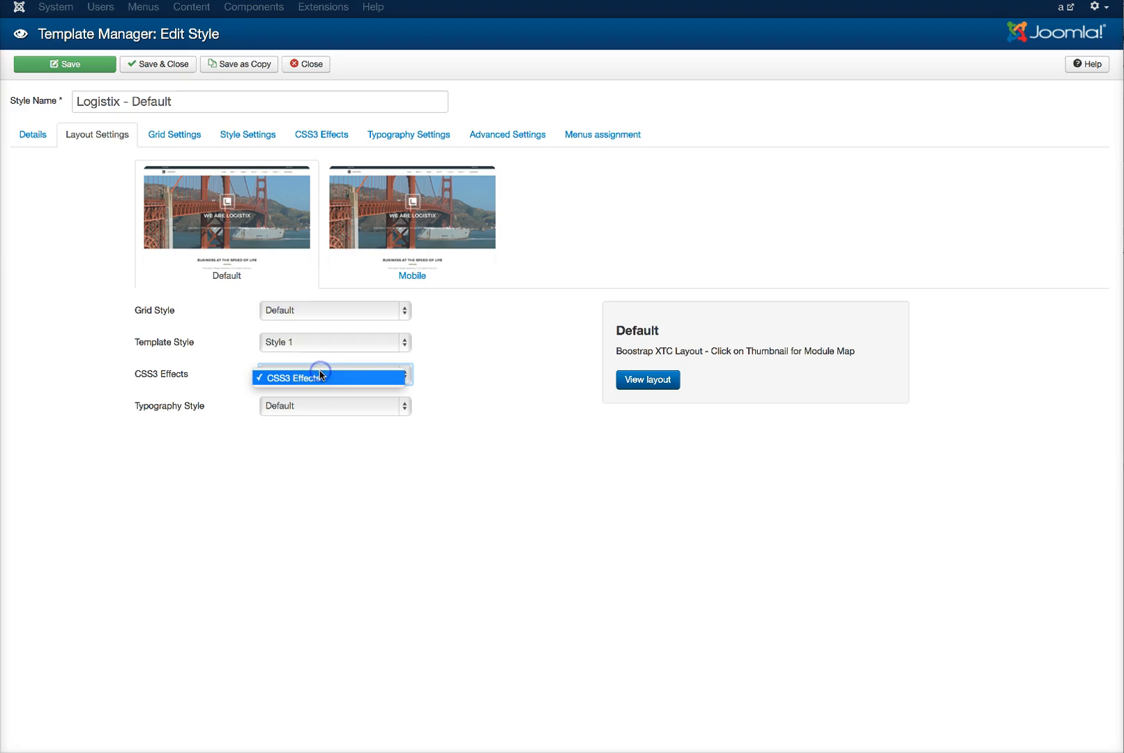
pyautogui.click(320, 375)
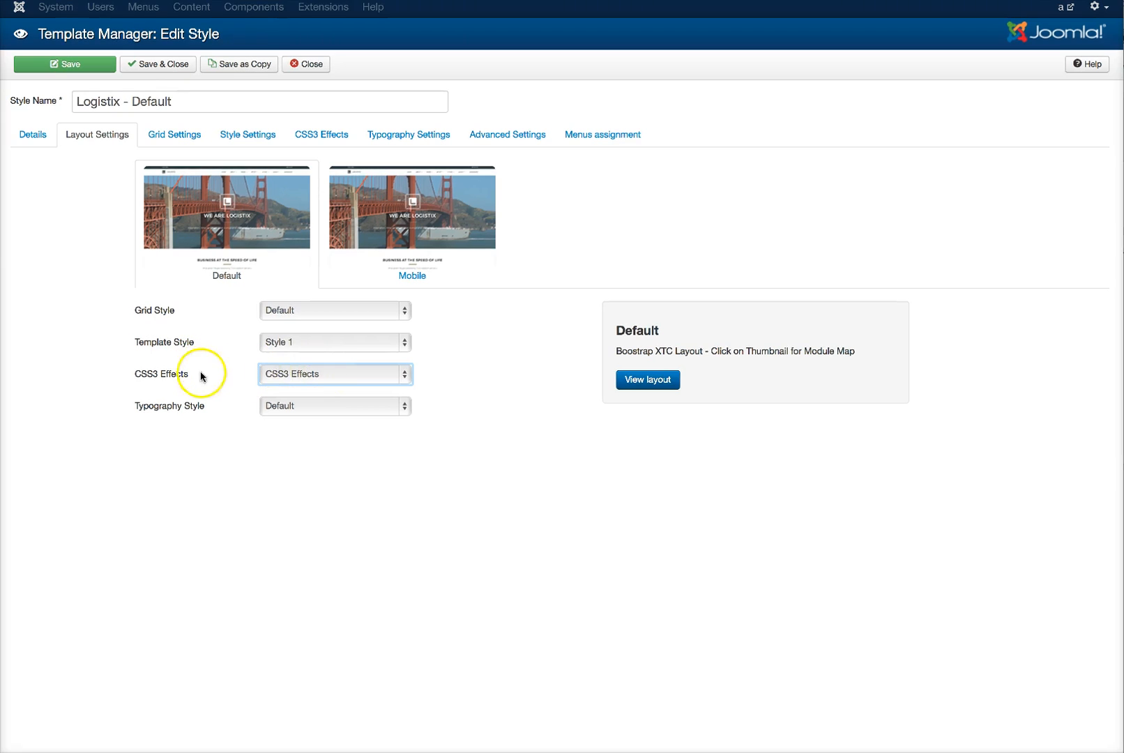
pyautogui.click(300, 419)
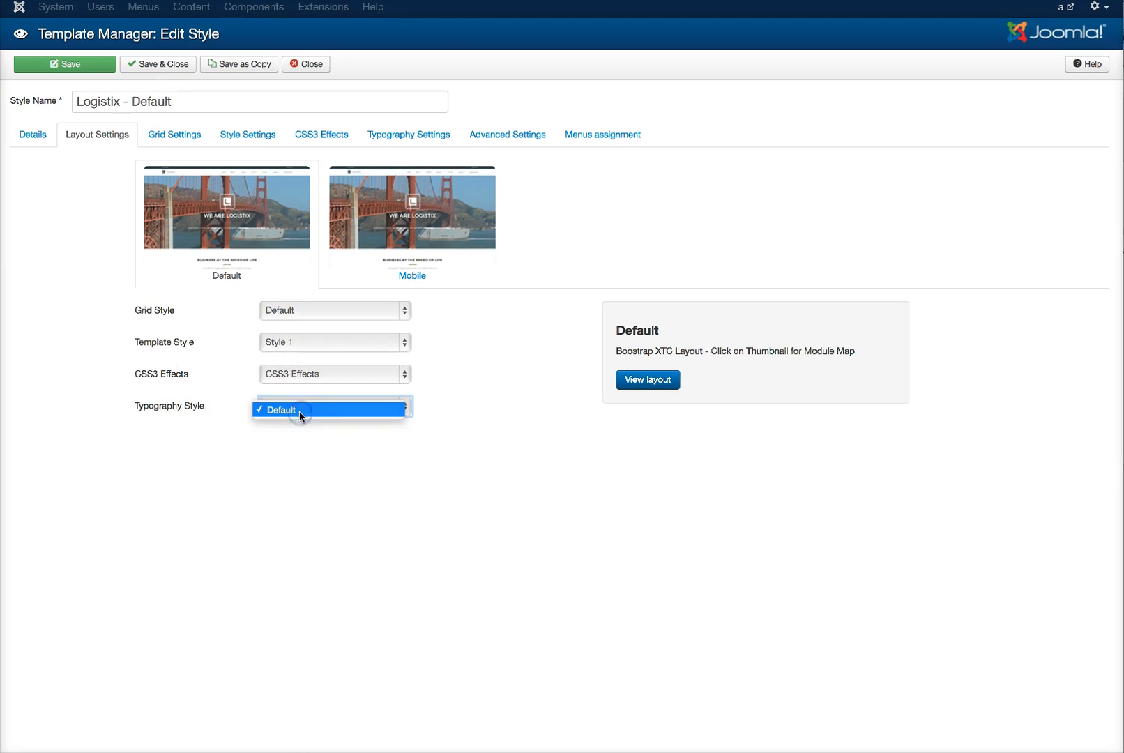
pyautogui.click(484, 412)
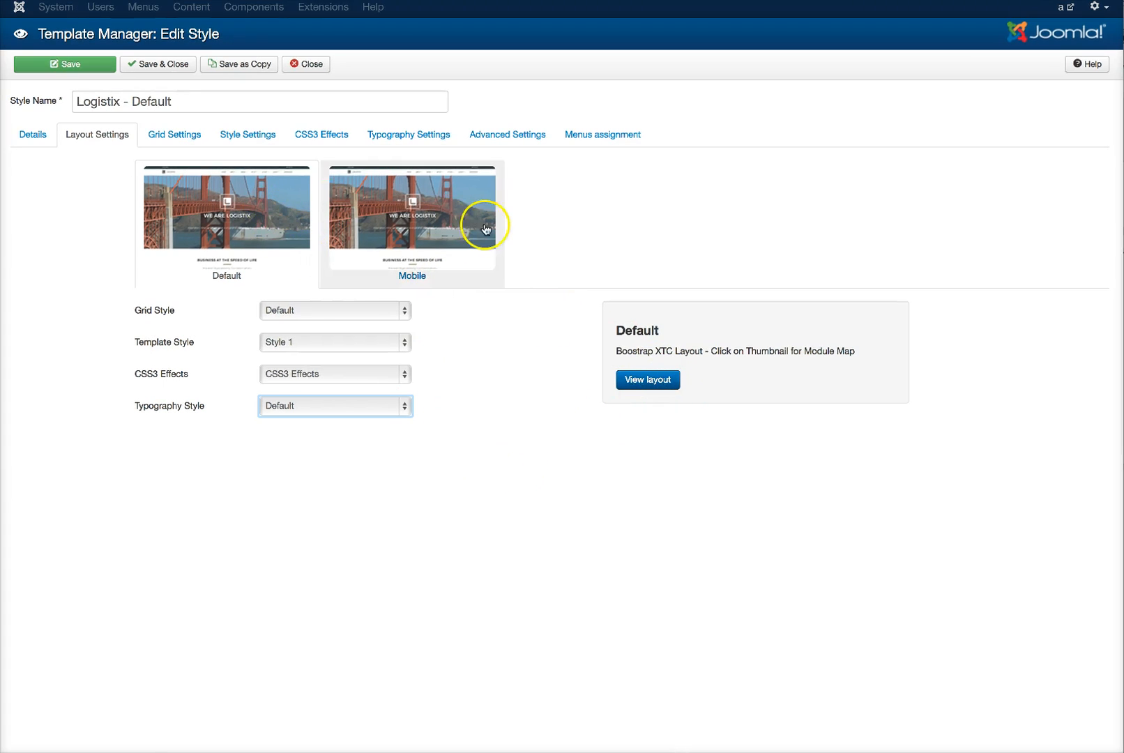
# Step: Review the body, header and menu options in the grid settings, including the Menu Style choices
pyautogui.click(171, 140)
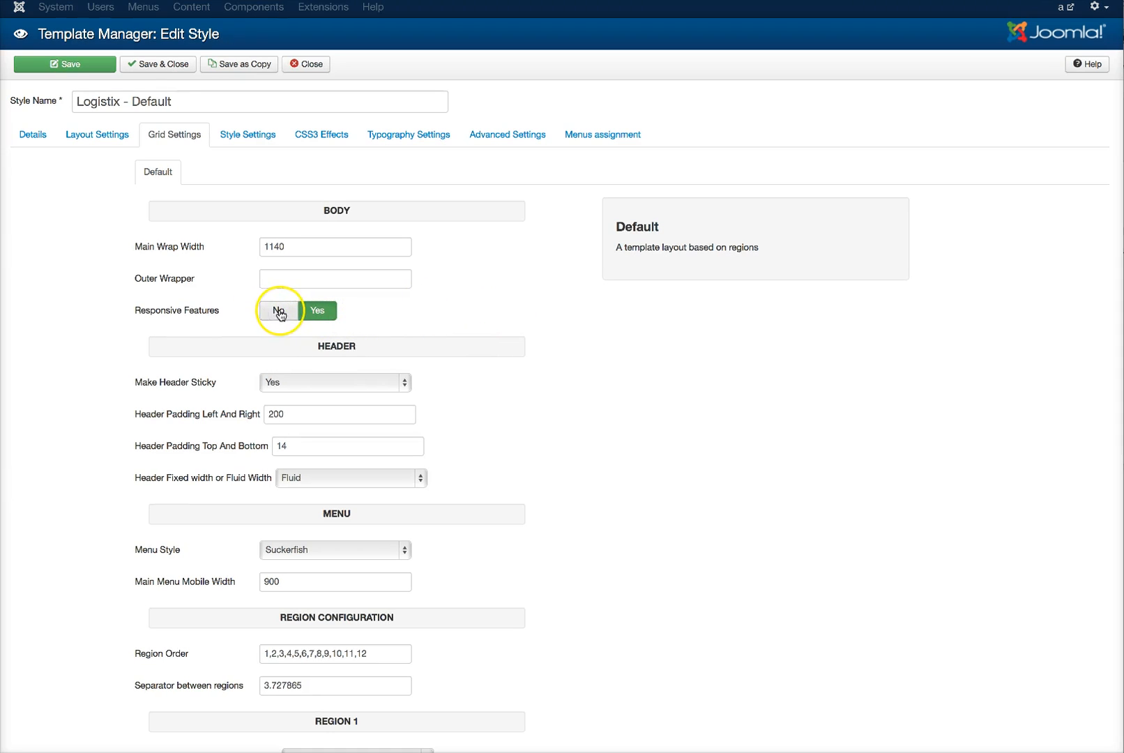
pyautogui.scroll(-1, 583, 407)
pyautogui.scroll(-5, 583, 408)
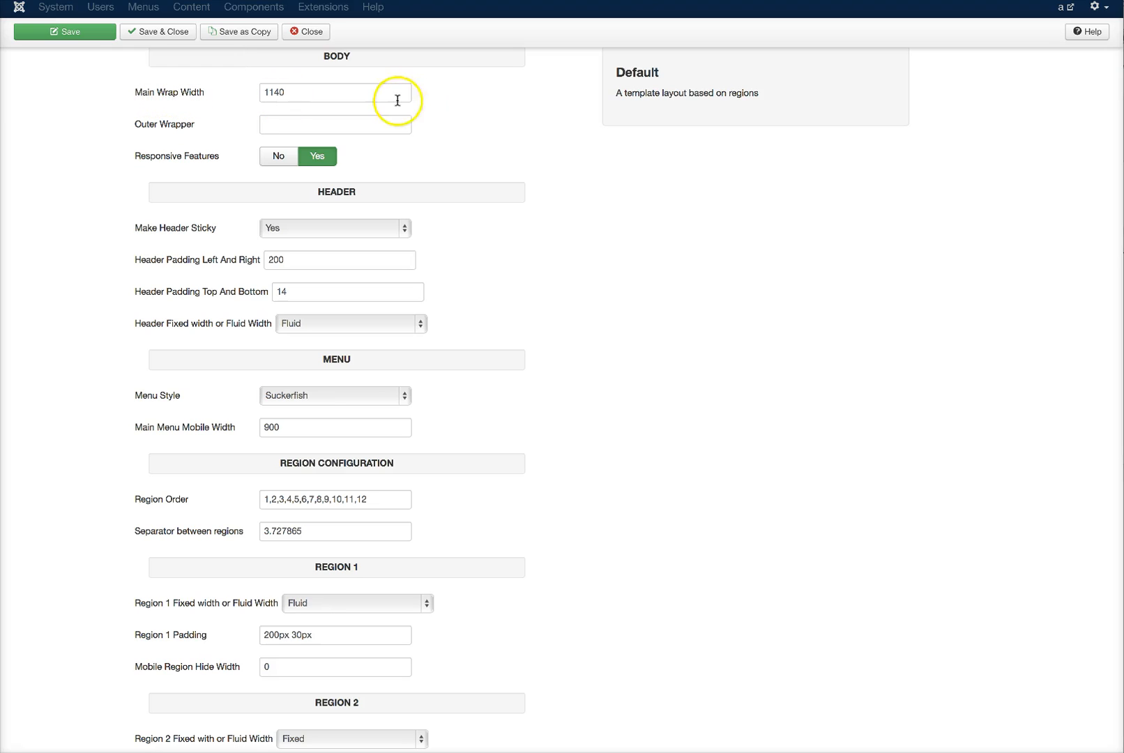
pyautogui.scroll(-3, 608, 449)
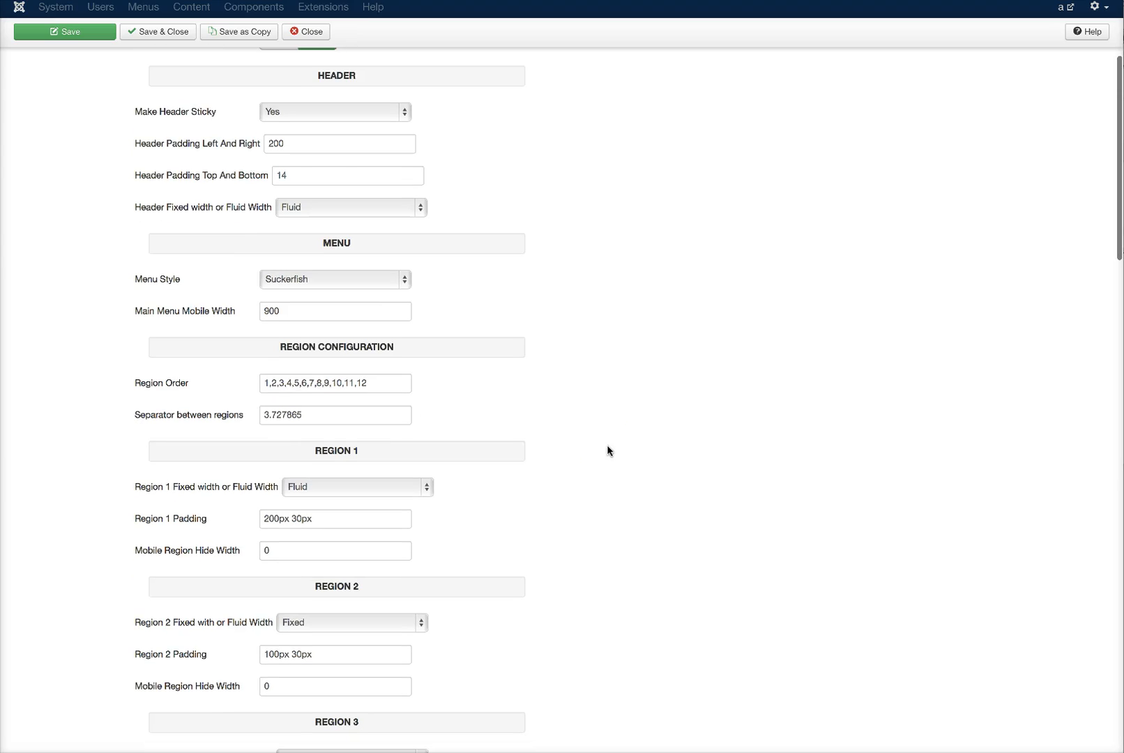
pyautogui.click(364, 287)
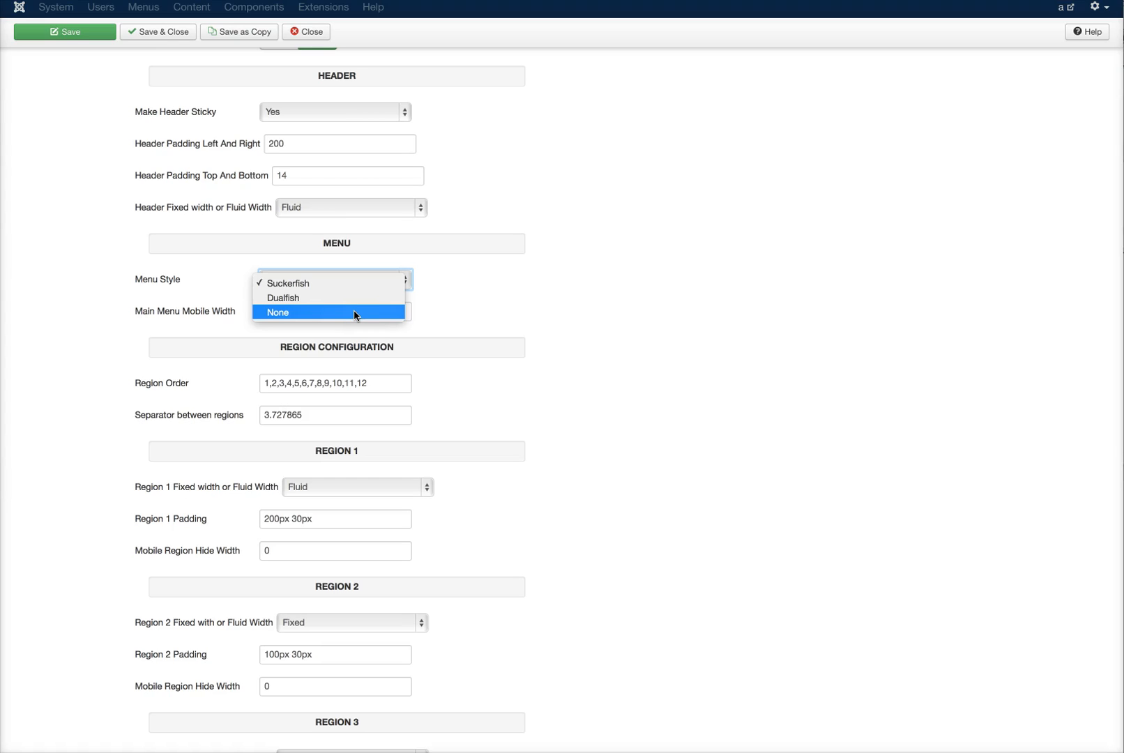
pyautogui.click(547, 306)
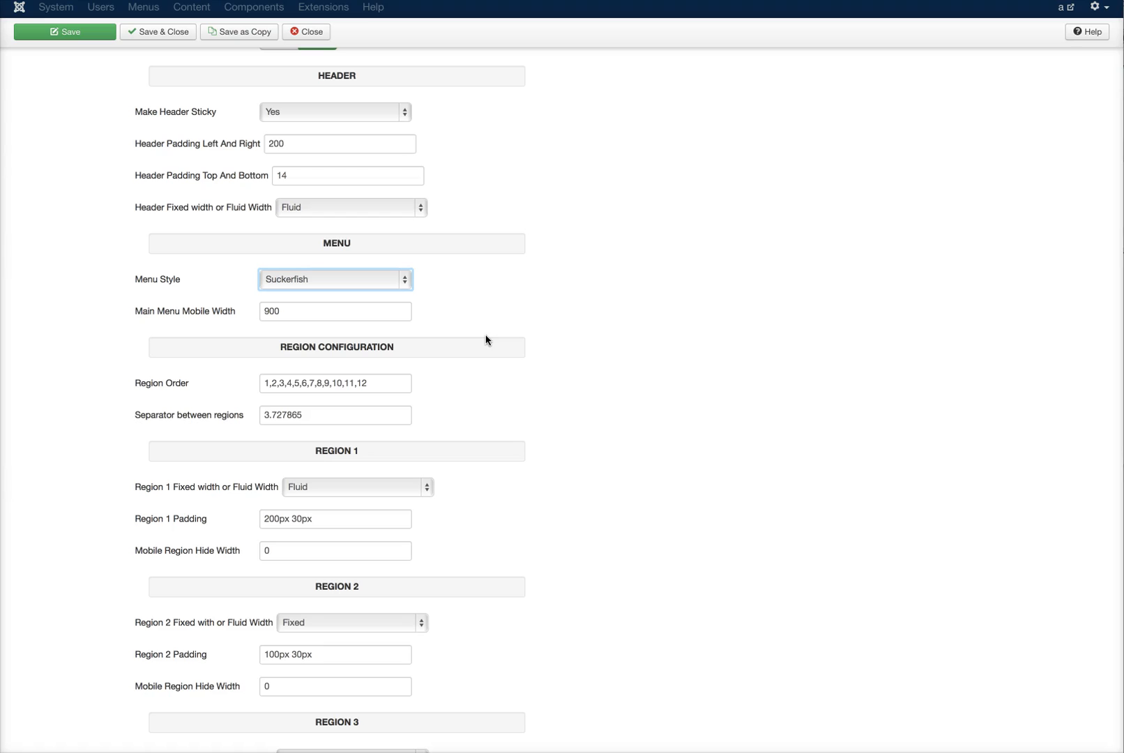
pyautogui.scroll(-2, 485, 339)
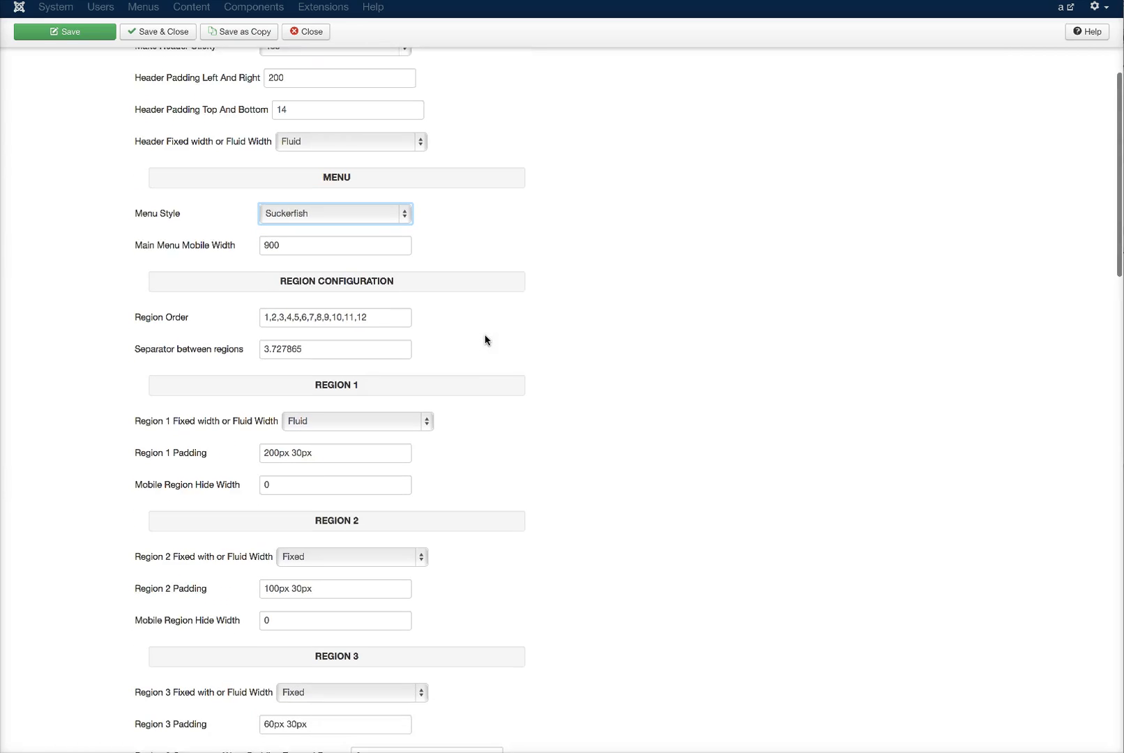
pyautogui.scroll(-1, 484, 333)
# Step: Switch to the Logistix site's front end, open the layout module map and examine the positions in each region
pyautogui.click(429, 233)
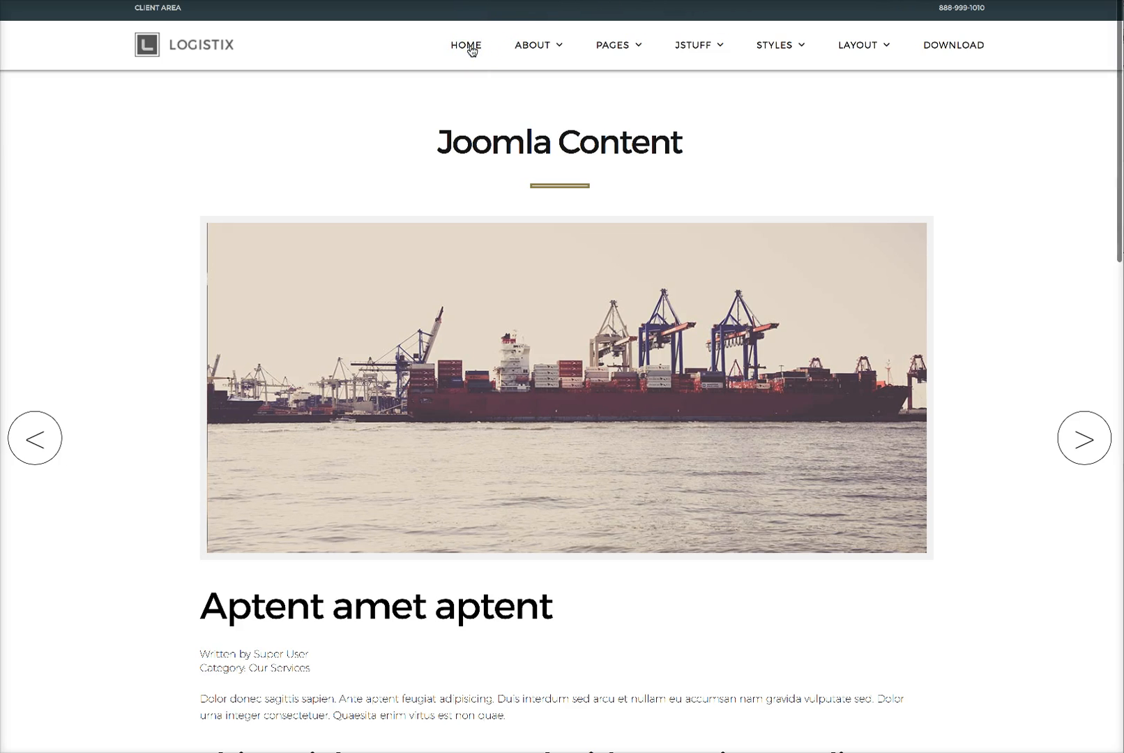
pyautogui.click(471, 50)
pyautogui.moveTo(880, 50)
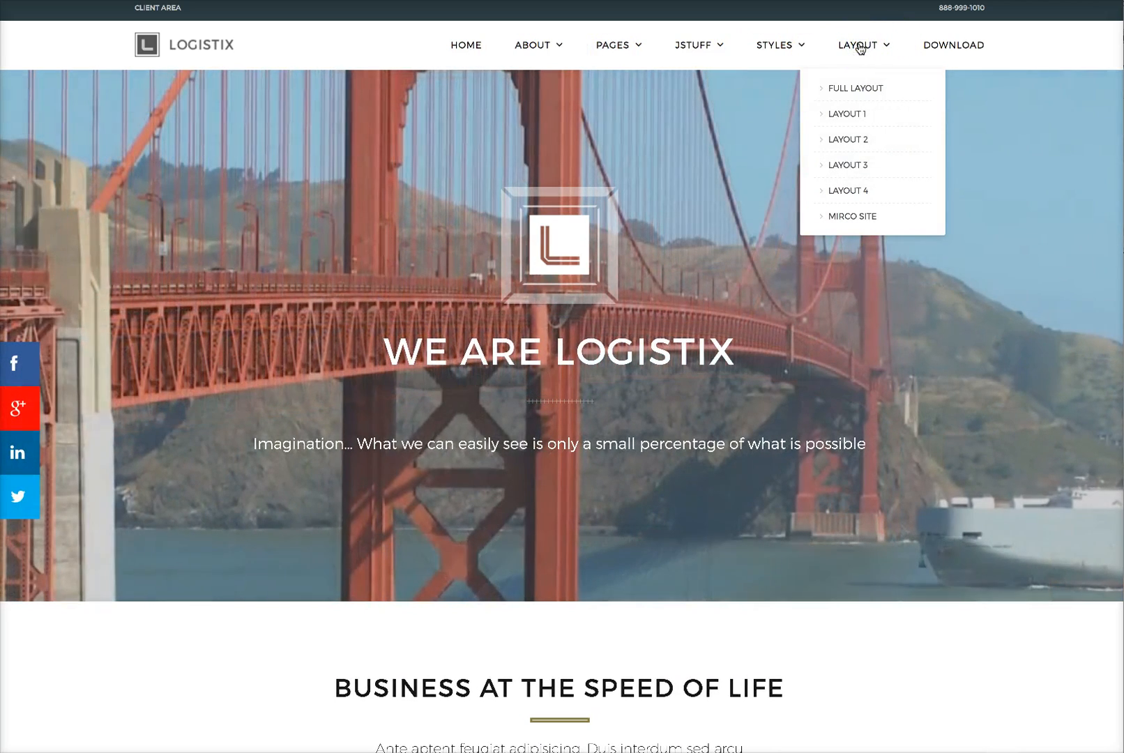
pyautogui.click(861, 46)
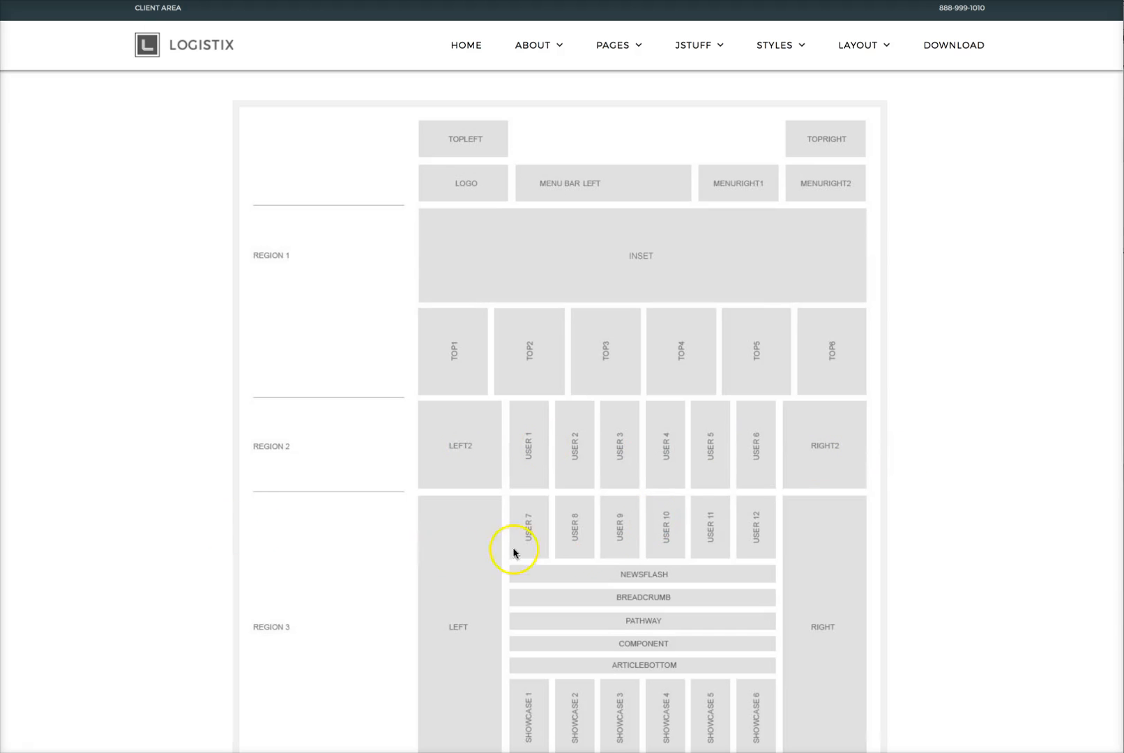
pyautogui.scroll(-5, 705, 547)
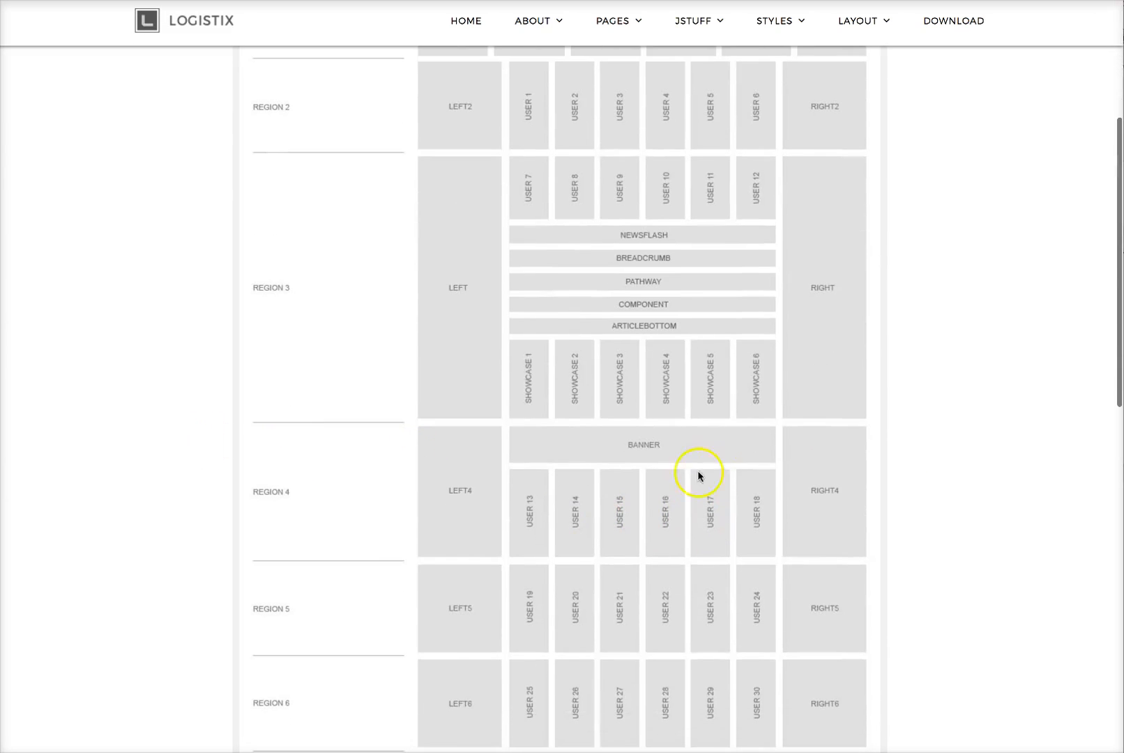
pyautogui.scroll(-2, 582, 597)
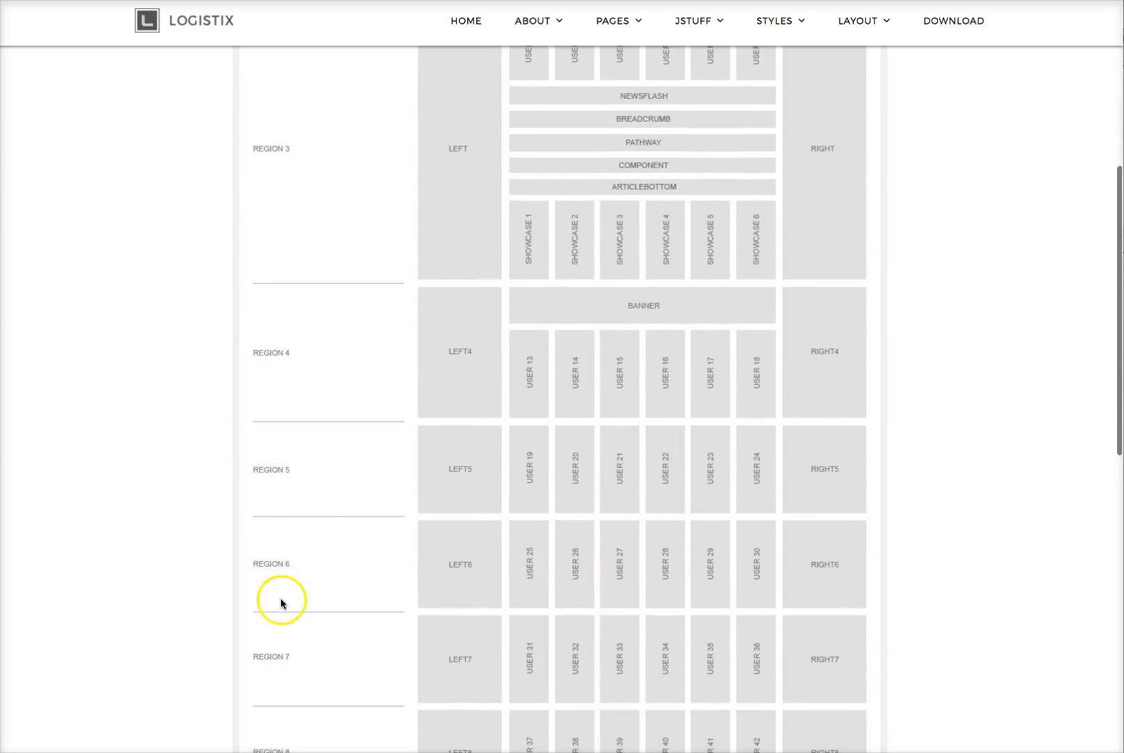
pyautogui.scroll(7, 606, 265)
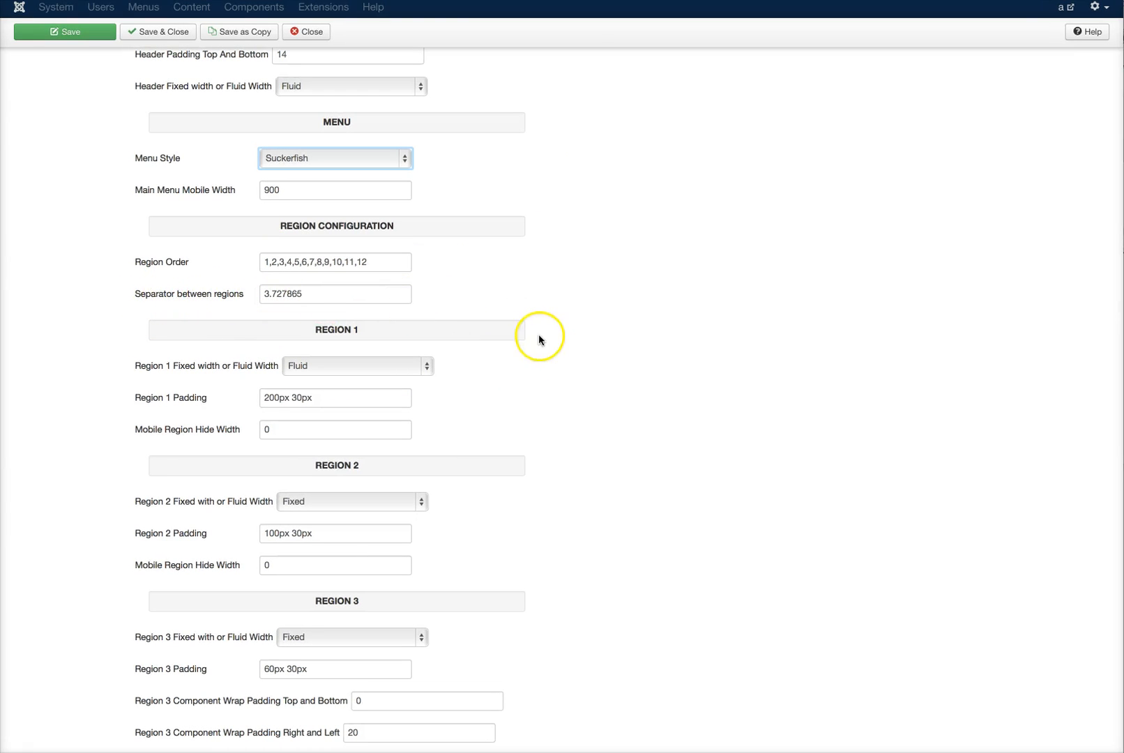
# Step: Return to the template's grid settings and examine the width, padding and mobile hide options of Regions 1 to 12
pyautogui.scroll(-5, 548, 357)
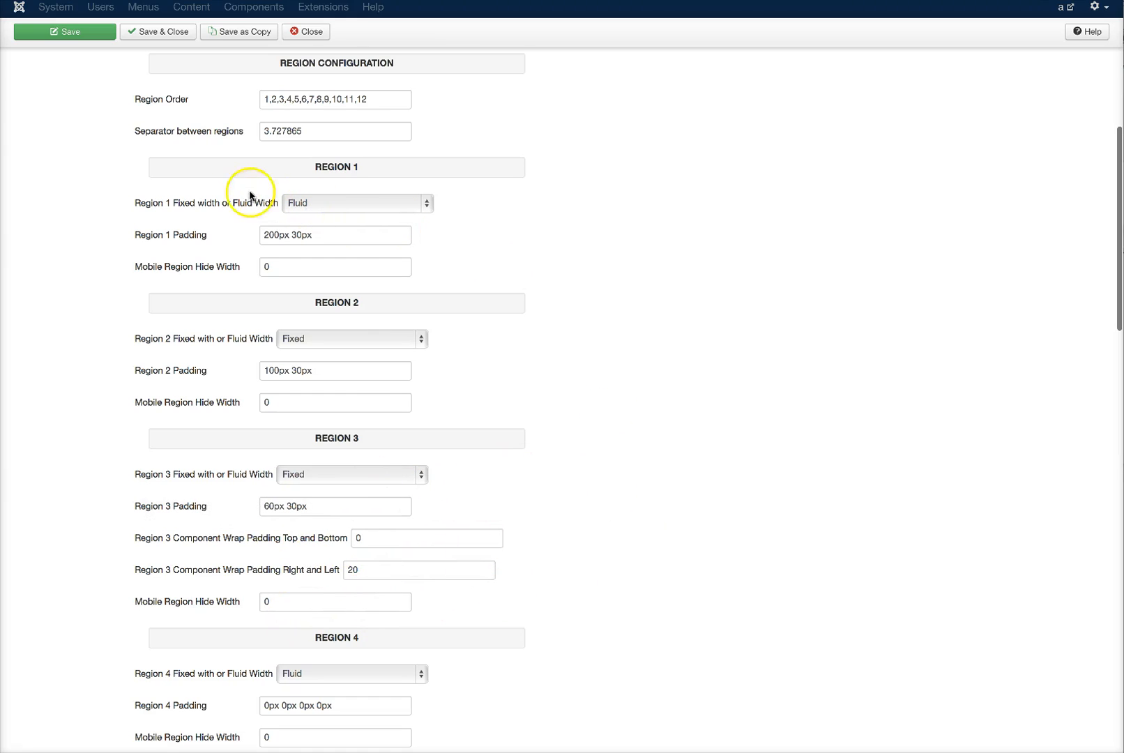
pyautogui.moveTo(153, 215)
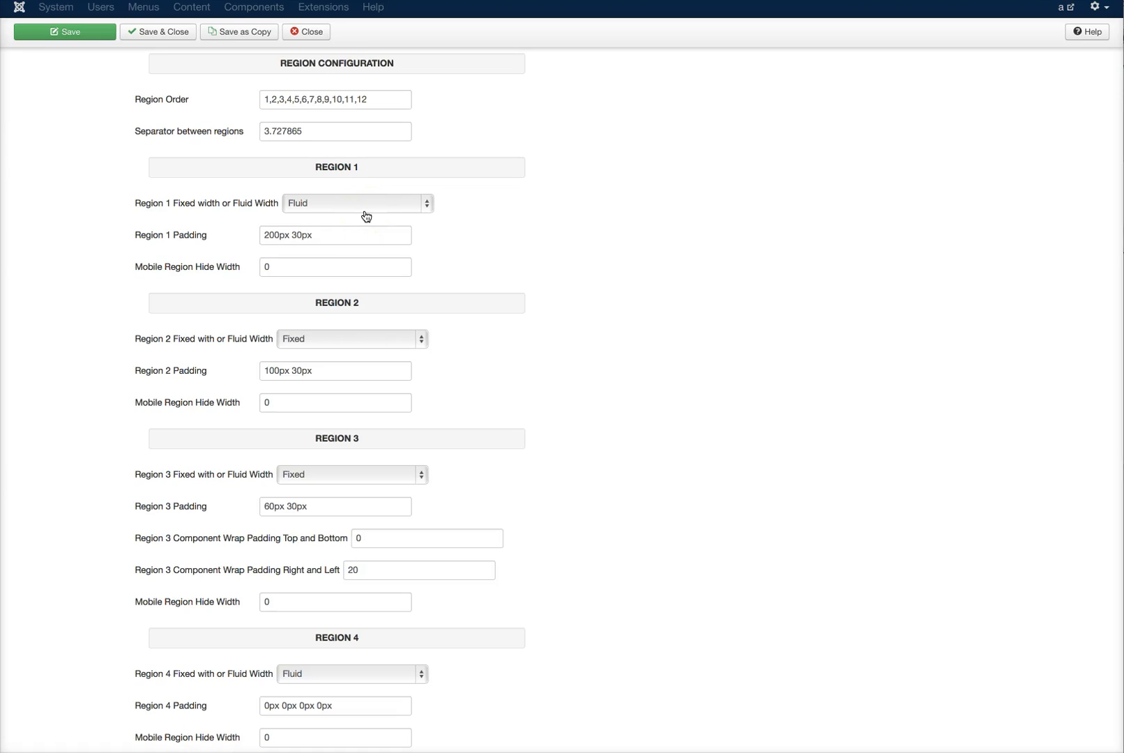
pyautogui.moveTo(216, 271)
pyautogui.scroll(-5, 276, 318)
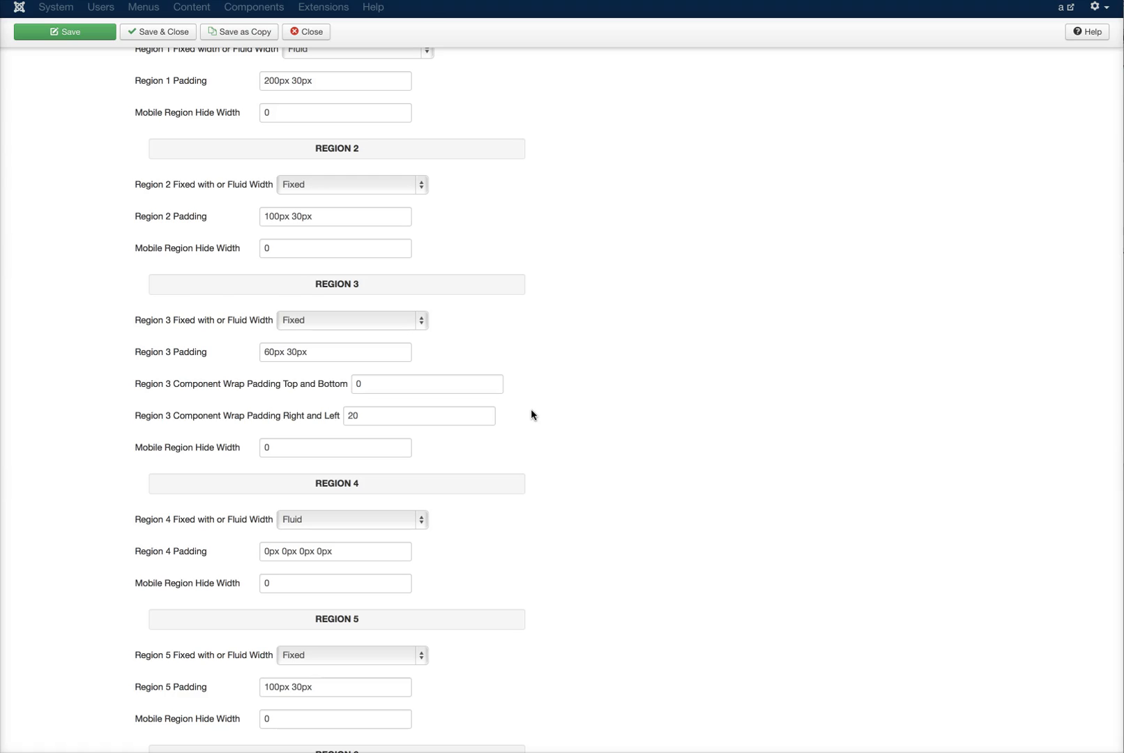
pyautogui.scroll(-10, 531, 415)
pyautogui.scroll(-9, 530, 415)
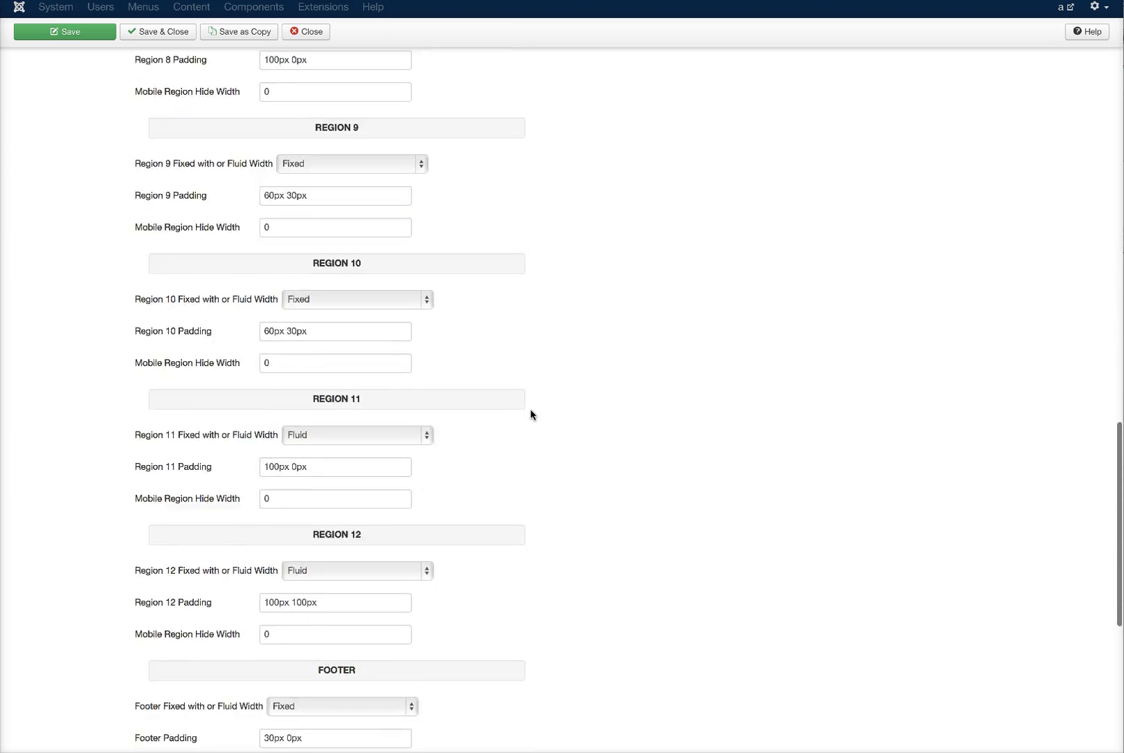
# Step: Examine the footer options, the left and right column spans and the module separator and mobile suffix widths
pyautogui.scroll(-3, 530, 414)
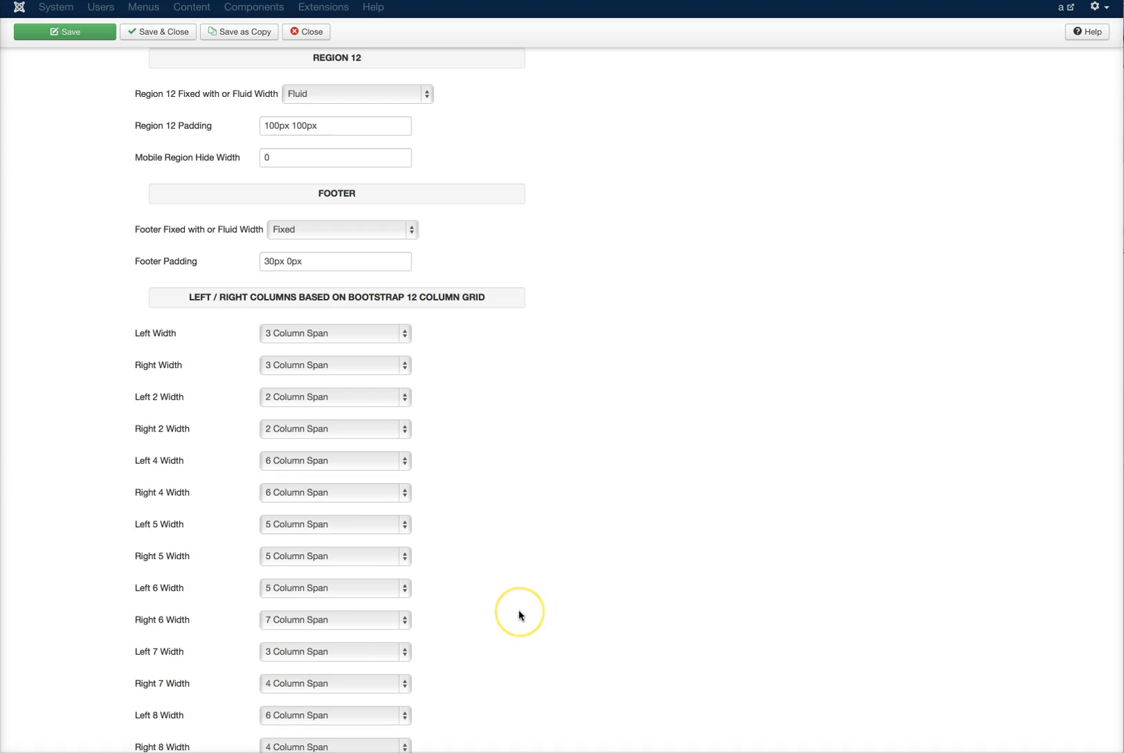
pyautogui.scroll(-5, 520, 613)
pyautogui.scroll(-2, 519, 615)
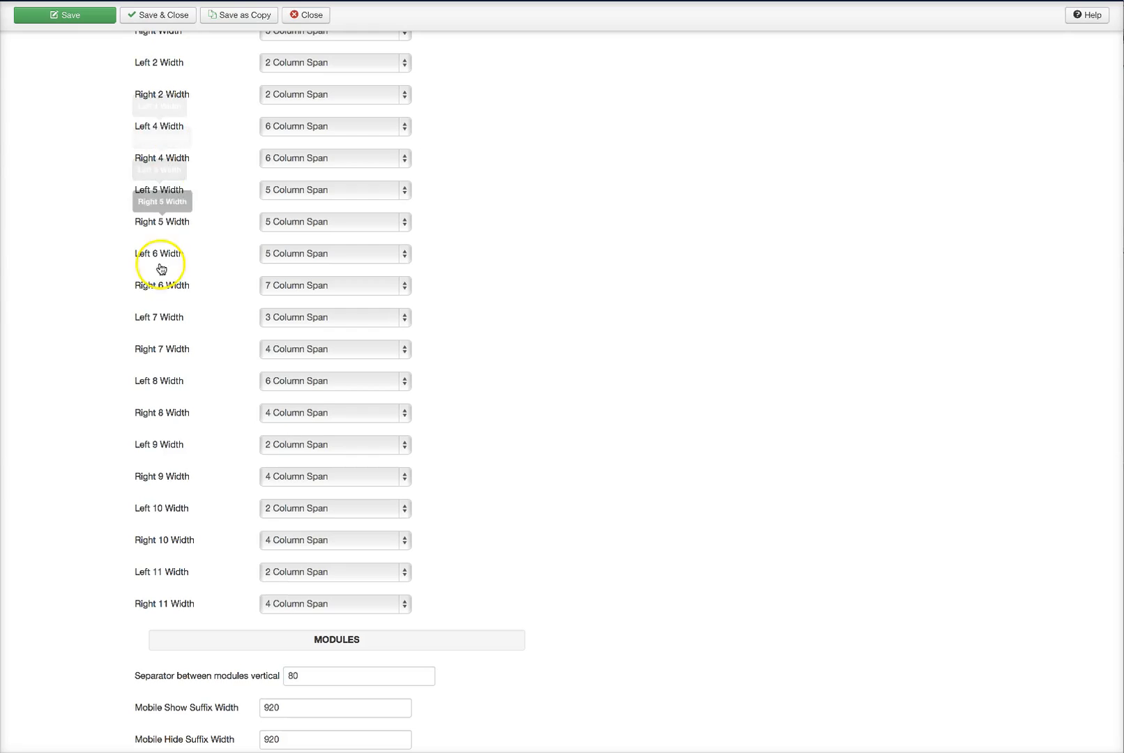
pyautogui.moveTo(168, 710)
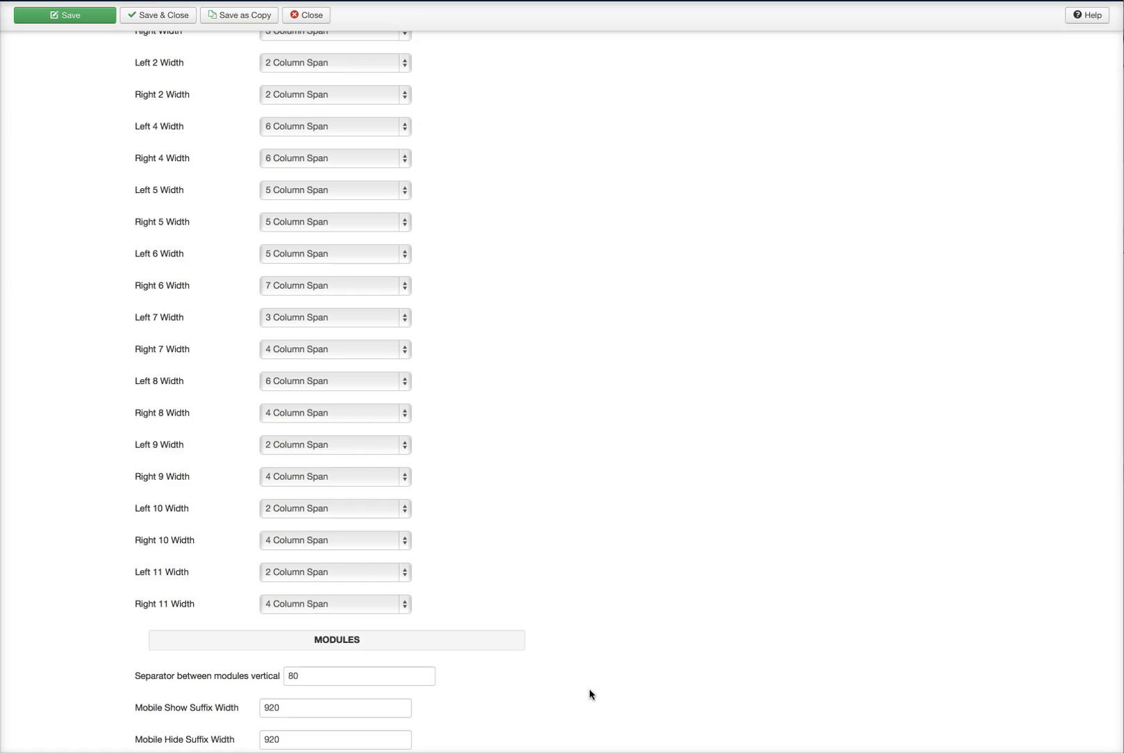
# Step: Open the template's style settings and examine Style 1's background options for the body frontpage, subpages and mobile
pyautogui.click(487, 544)
pyautogui.scroll(10, 486, 544)
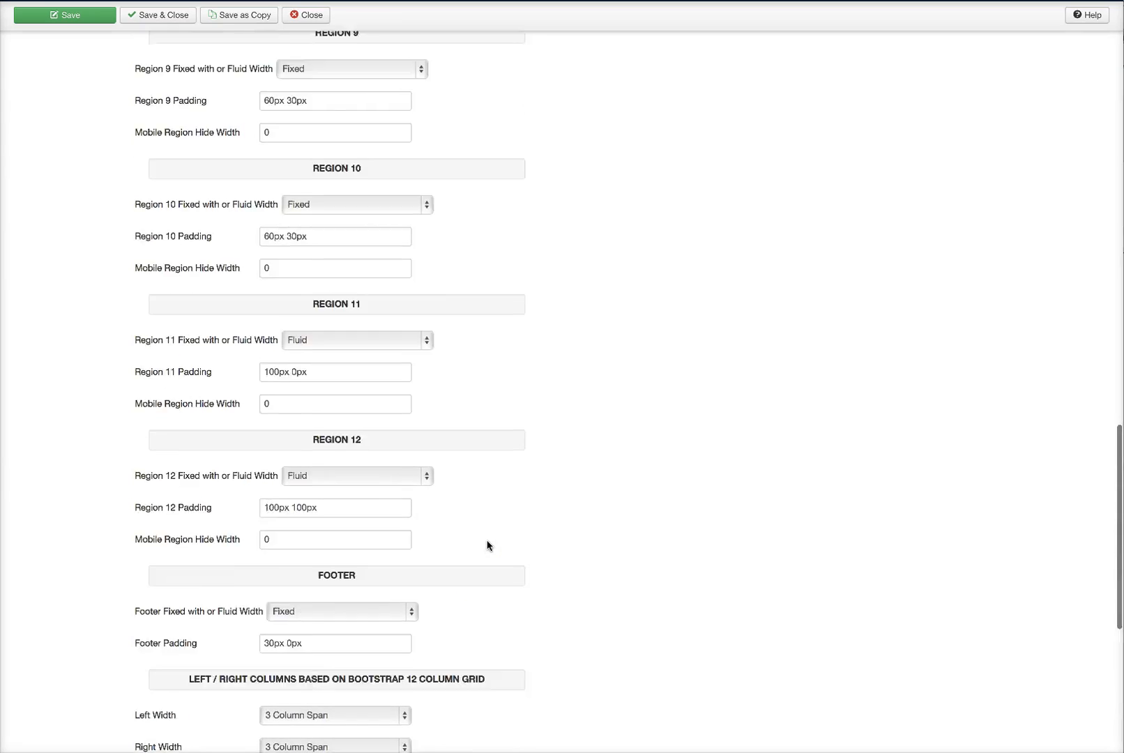
pyautogui.scroll(15, 486, 545)
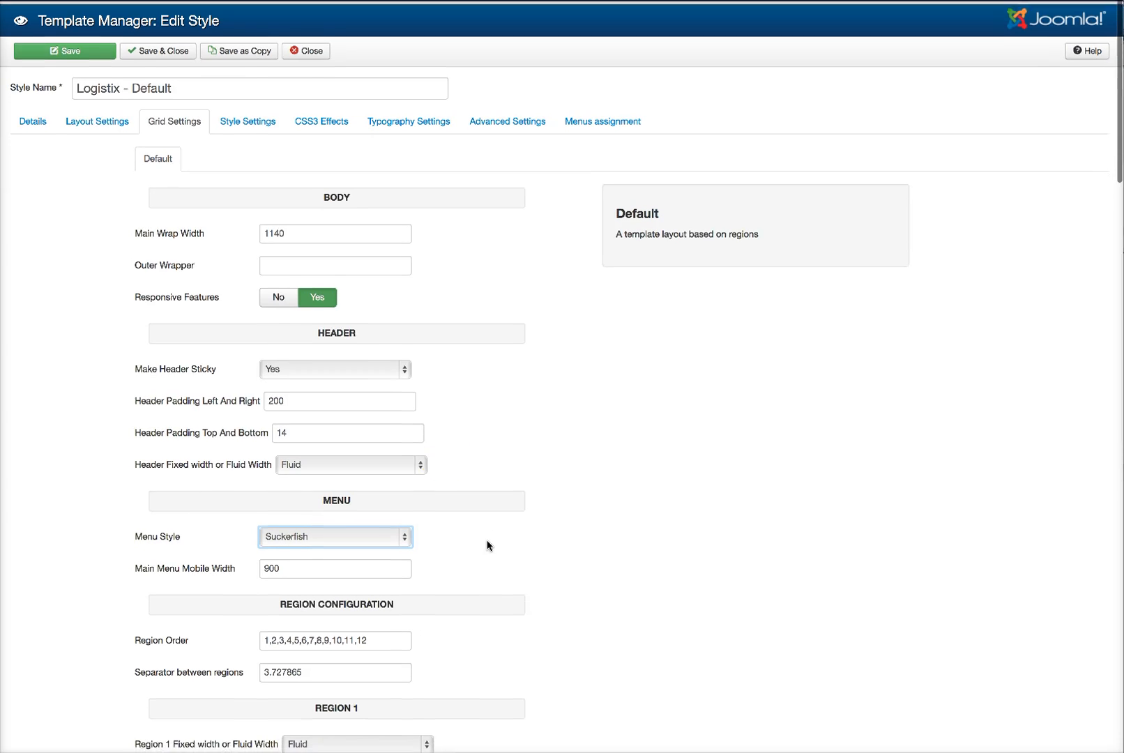
pyautogui.click(243, 123)
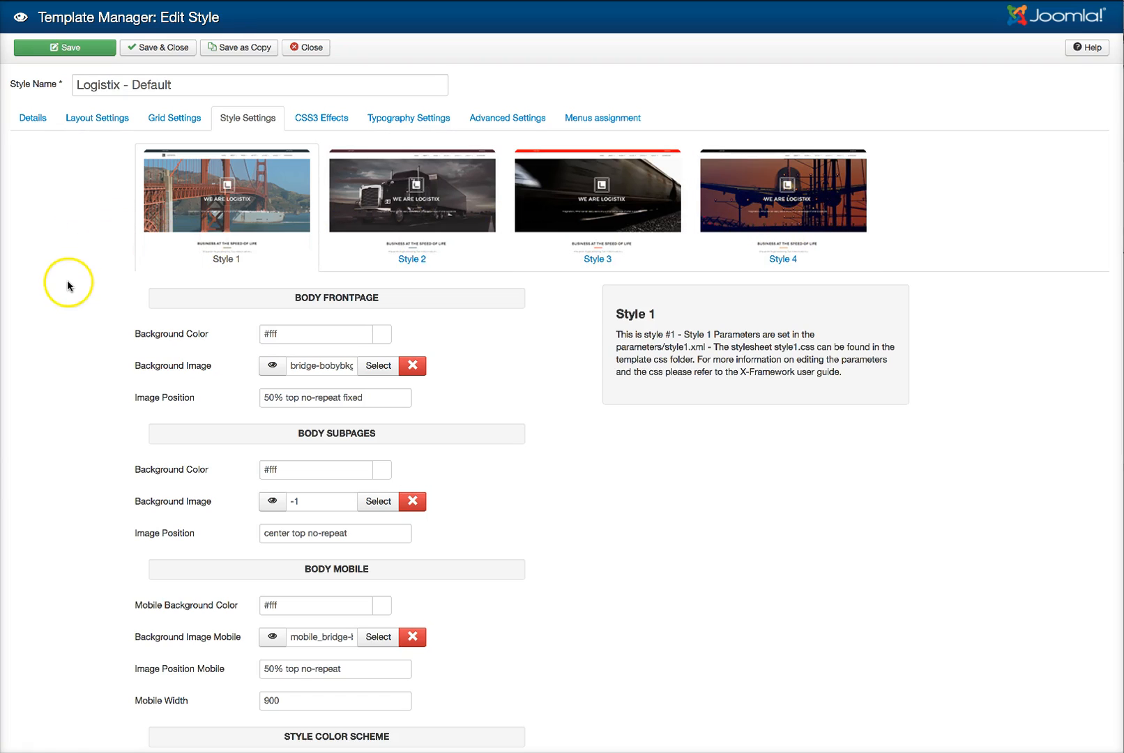
pyautogui.scroll(-3, 68, 286)
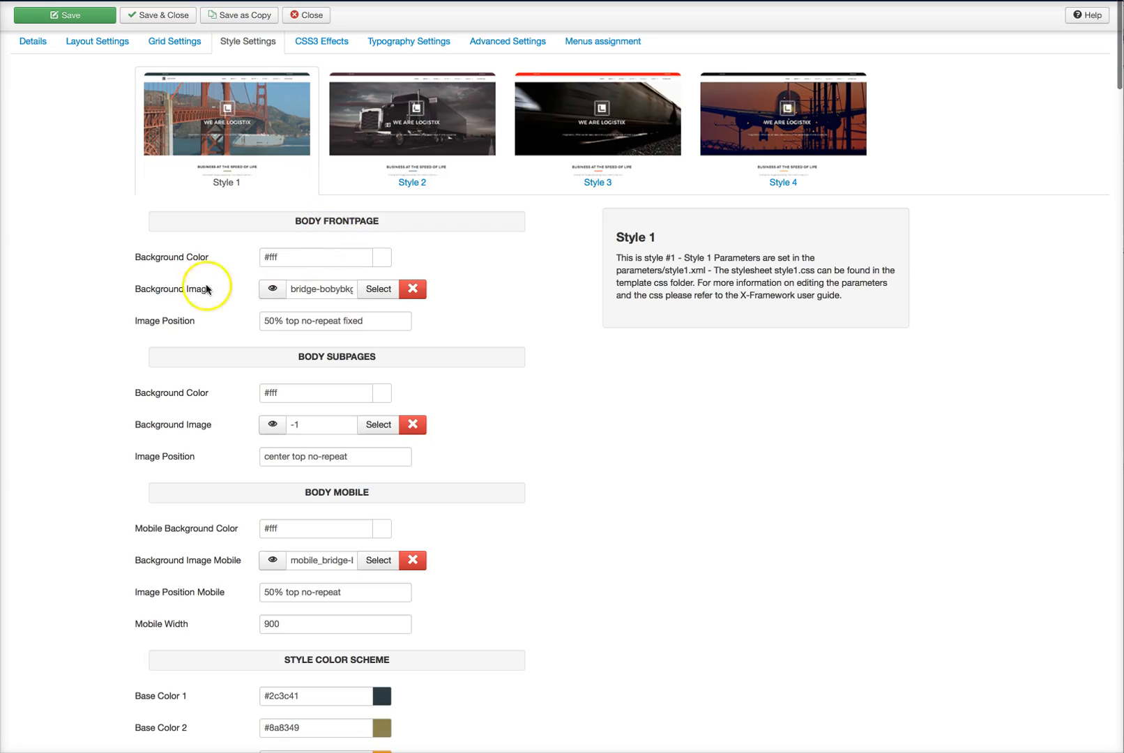
pyautogui.moveTo(154, 263)
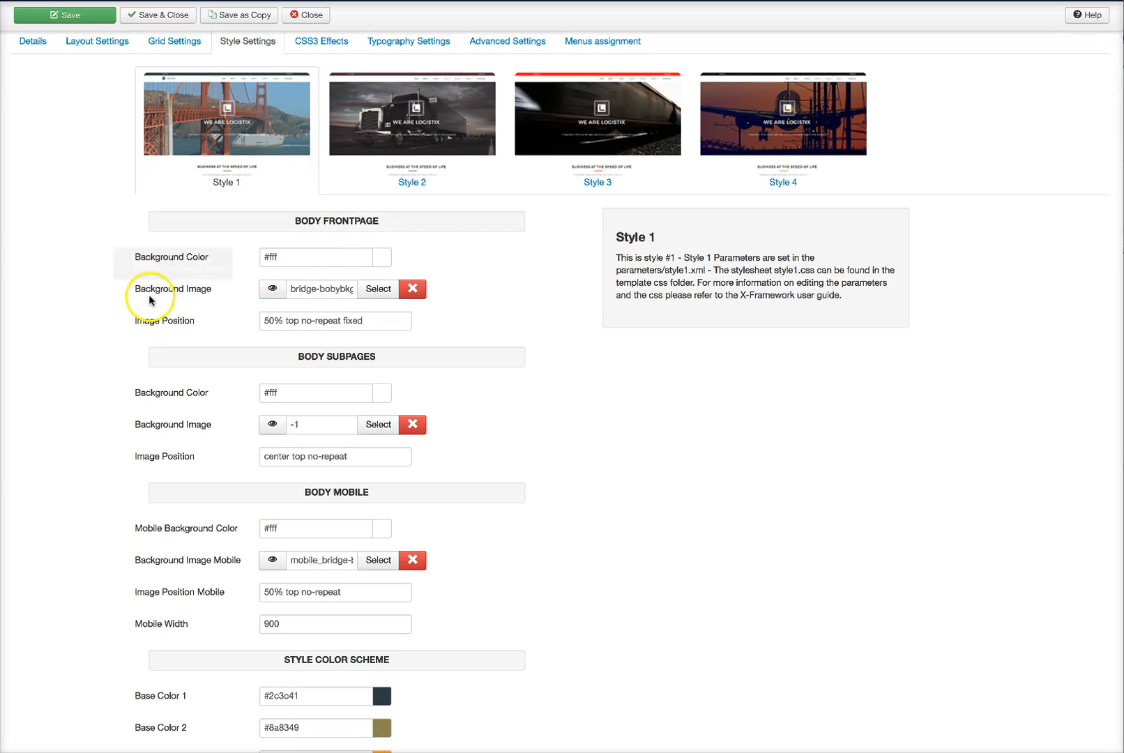
pyautogui.moveTo(158, 292)
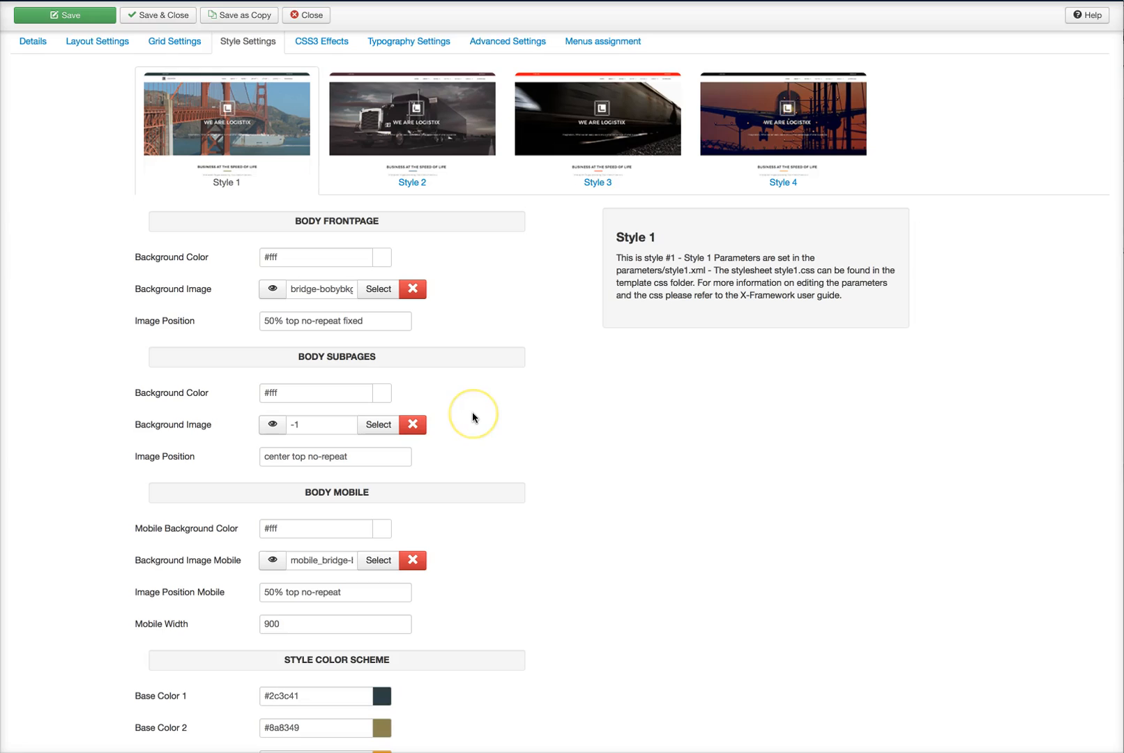
pyautogui.scroll(-3, 473, 417)
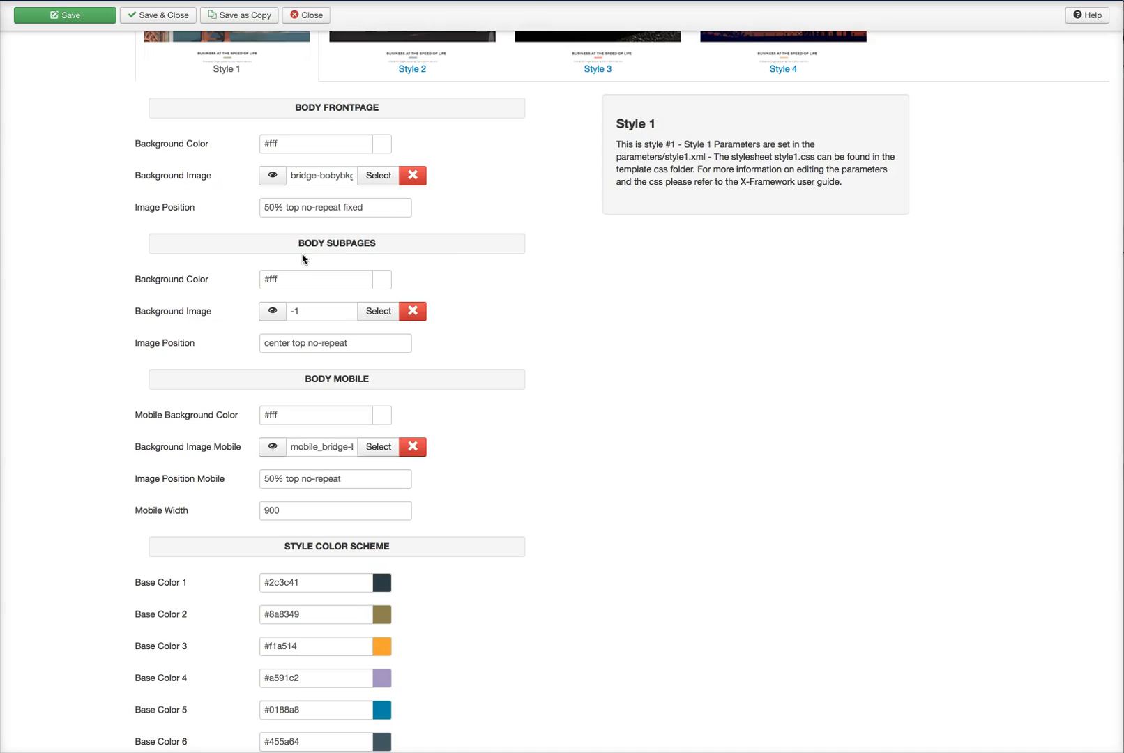
pyautogui.scroll(-2, 176, 319)
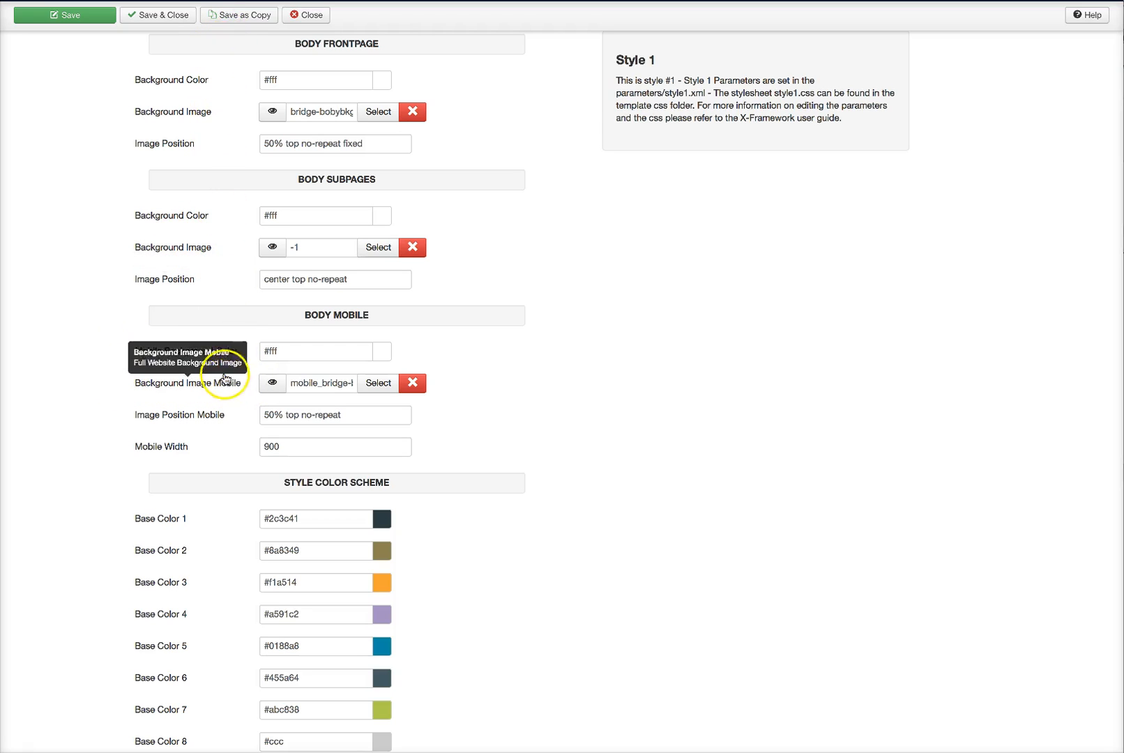
# Step: Examine the base colors of the style color scheme and the header background options
pyautogui.scroll(-4, 122, 350)
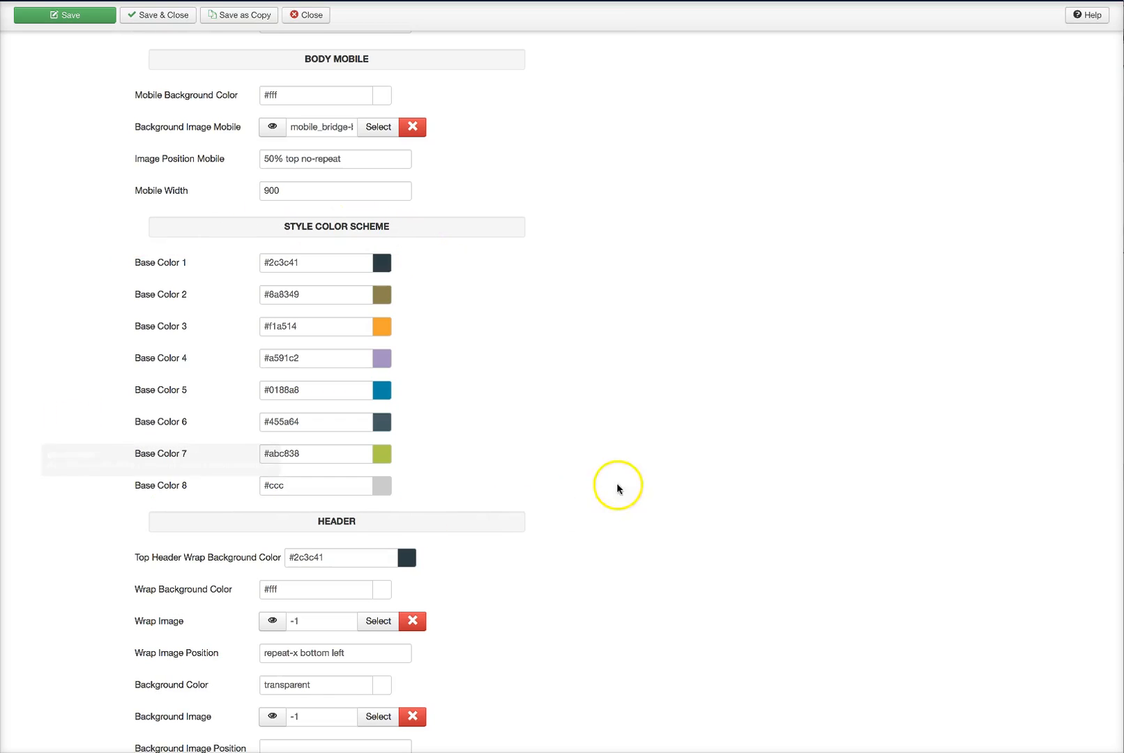
pyautogui.scroll(-5, 488, 511)
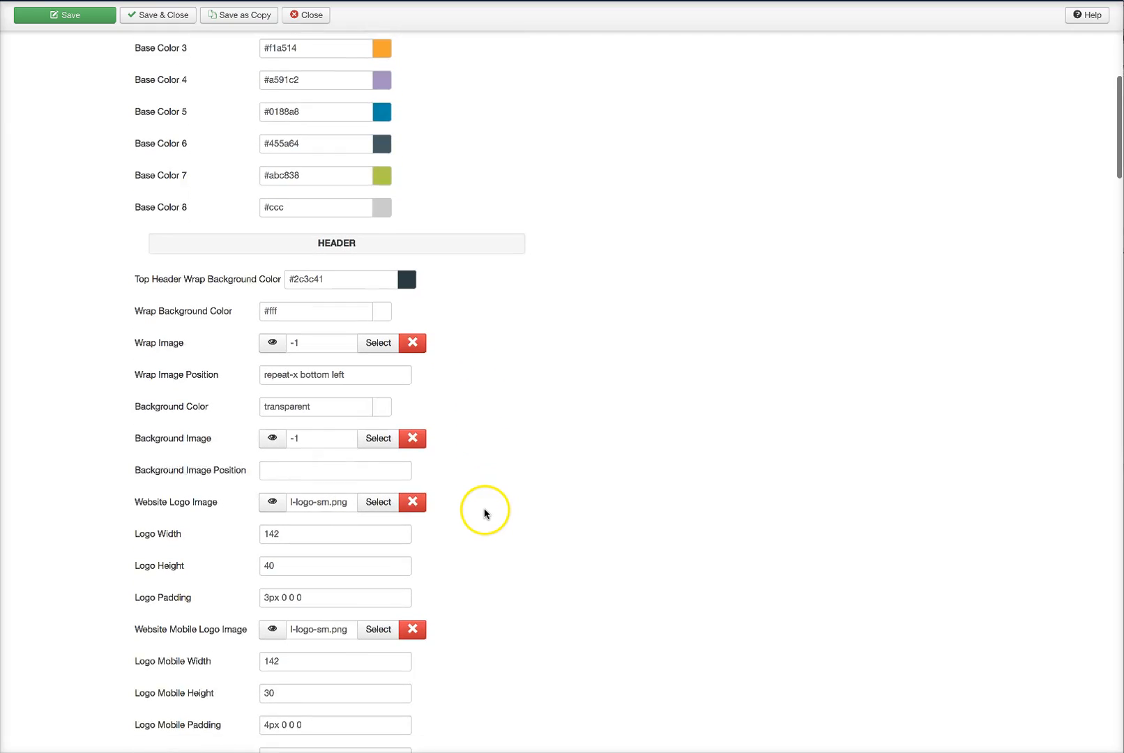
pyautogui.scroll(-2, 481, 513)
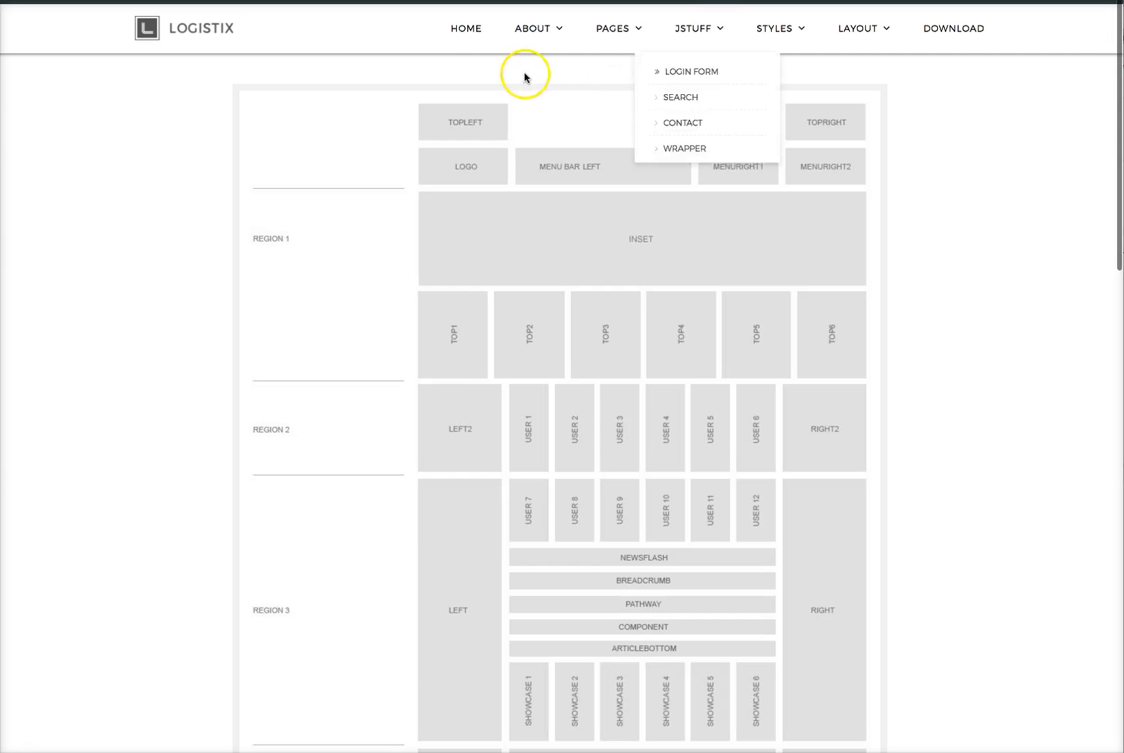
# Step: Compare the top header and header wrap color settings with the header on the Logistix site's front end, ending in the style settings
pyautogui.scroll(1, 562, 376)
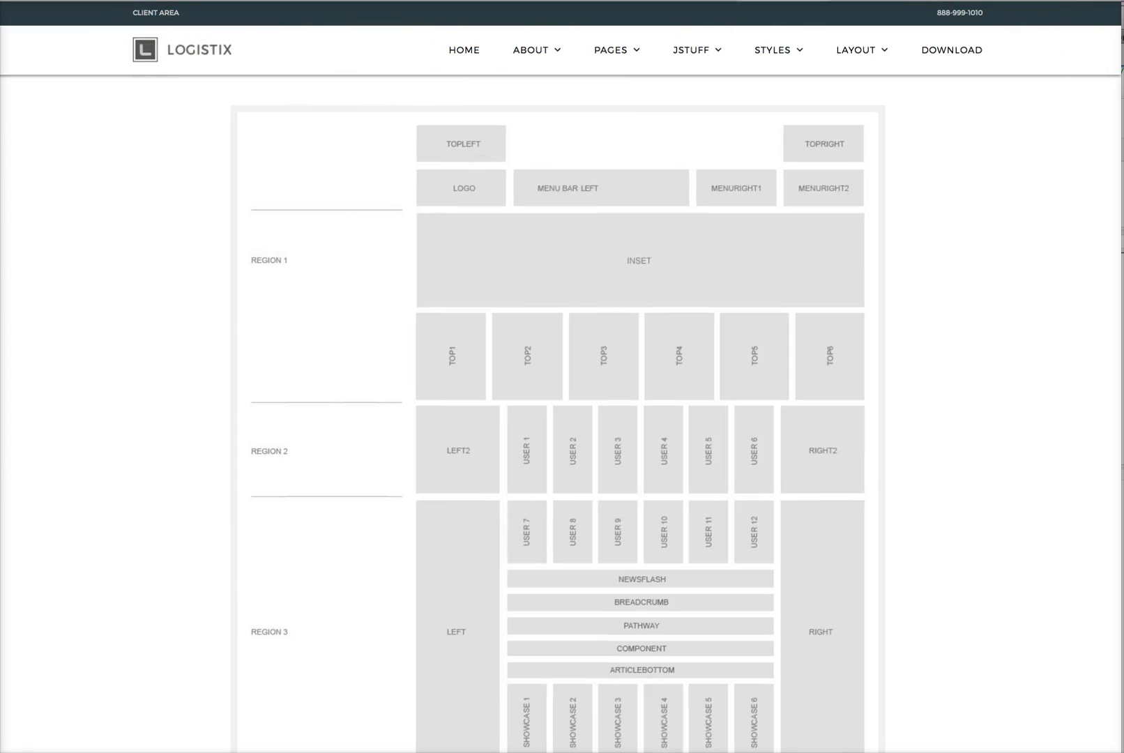
pyautogui.hotkey('ctrl', 'Tab')
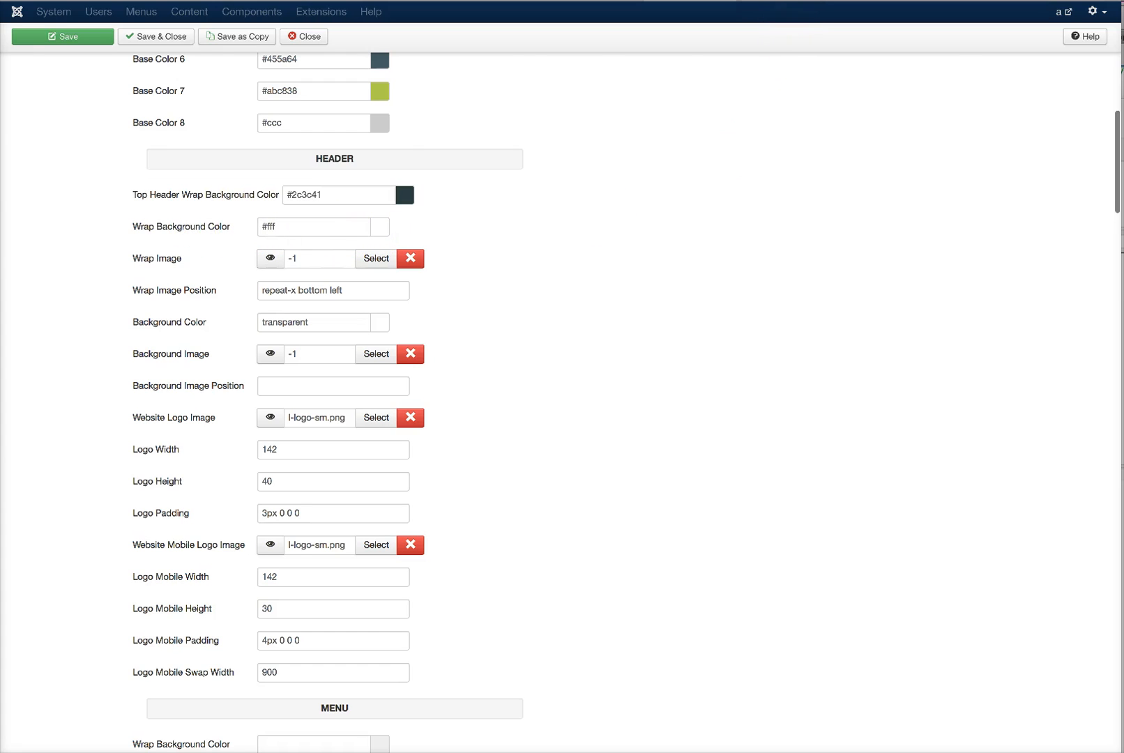
pyautogui.click(686, 1)
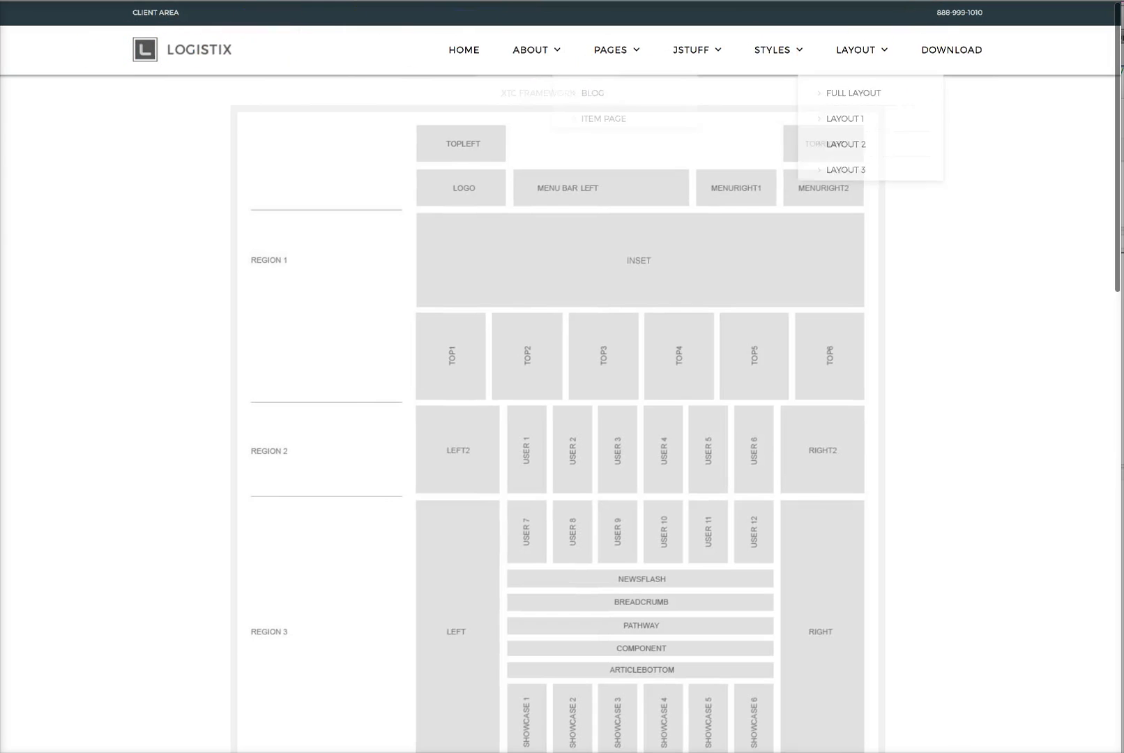
pyautogui.click(562, 1)
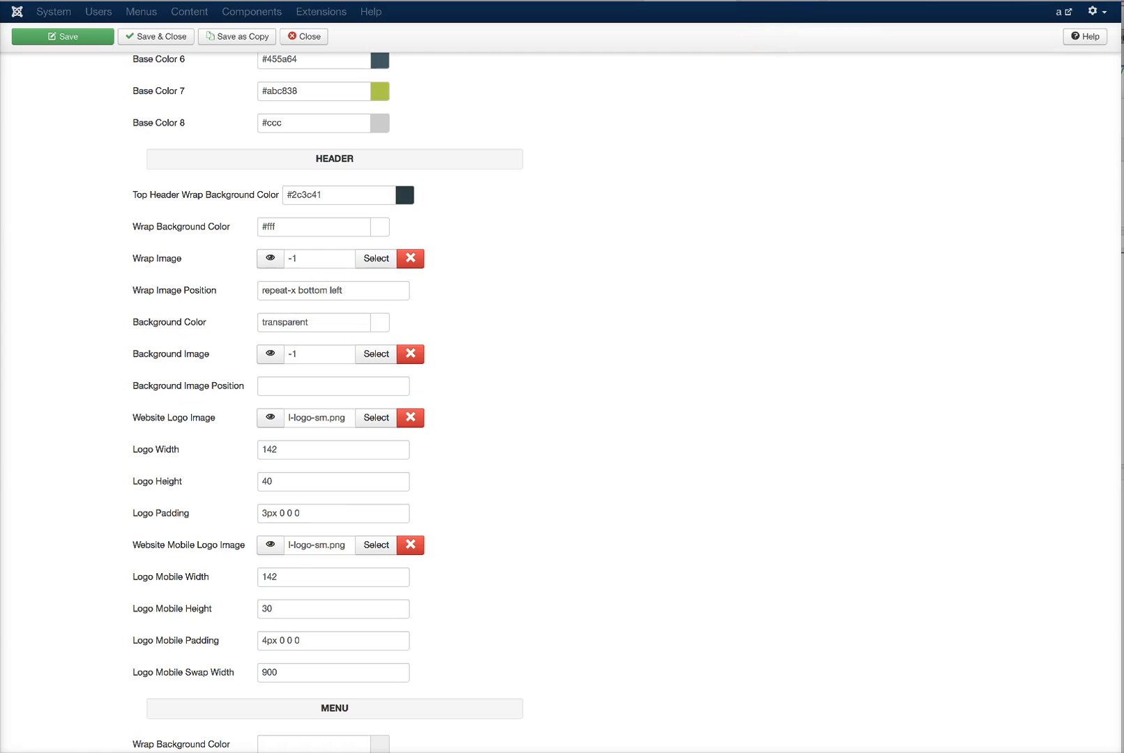
pyautogui.click(612, 0)
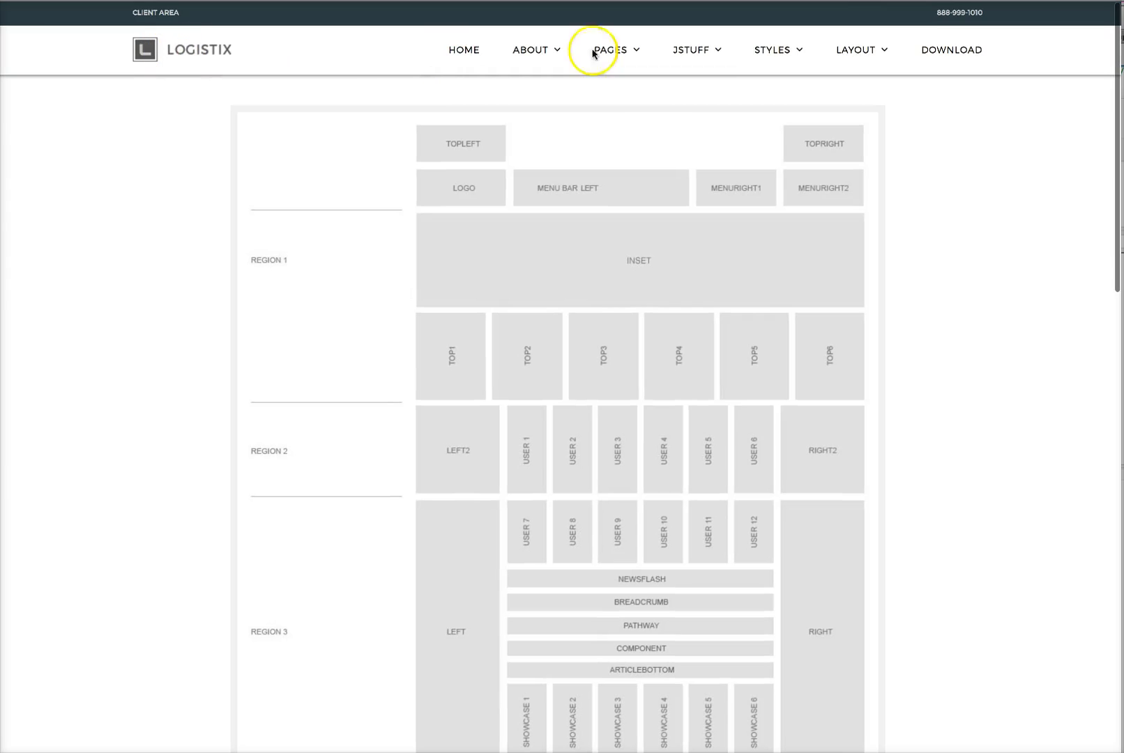
pyautogui.click(659, 1)
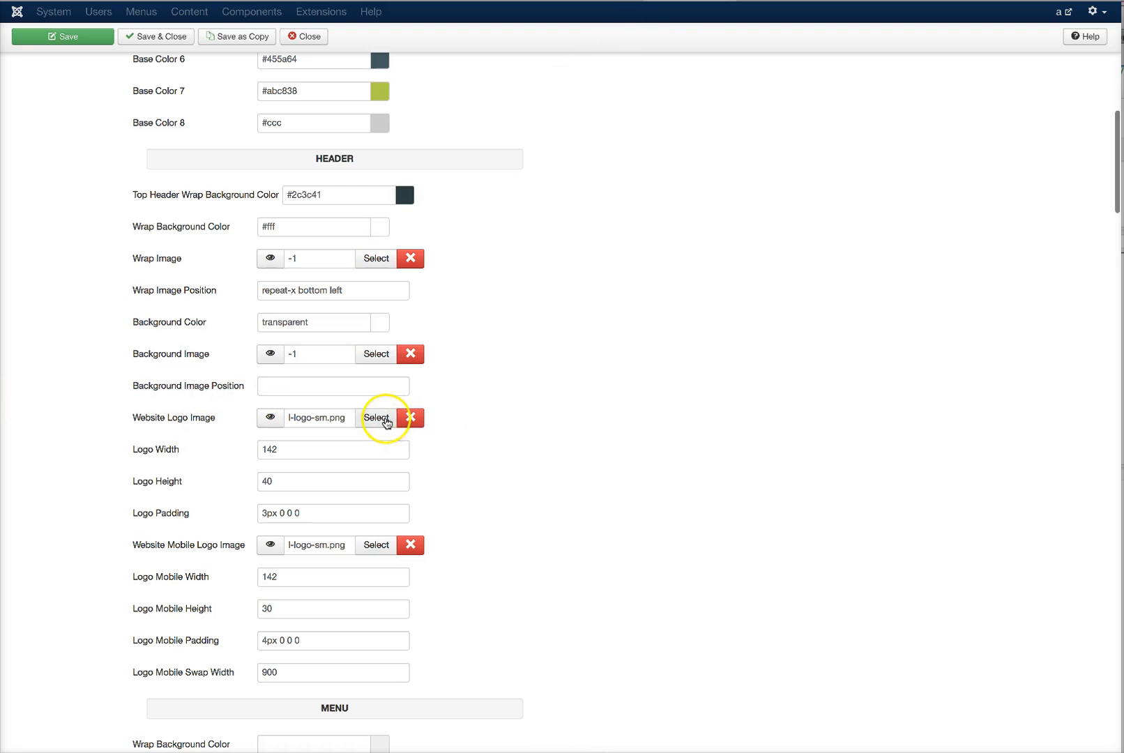
# Step: Examine the website logo and mobile logo options, including image, width, height, padding and Logo Mobile Swap Width
pyautogui.click(534, 459)
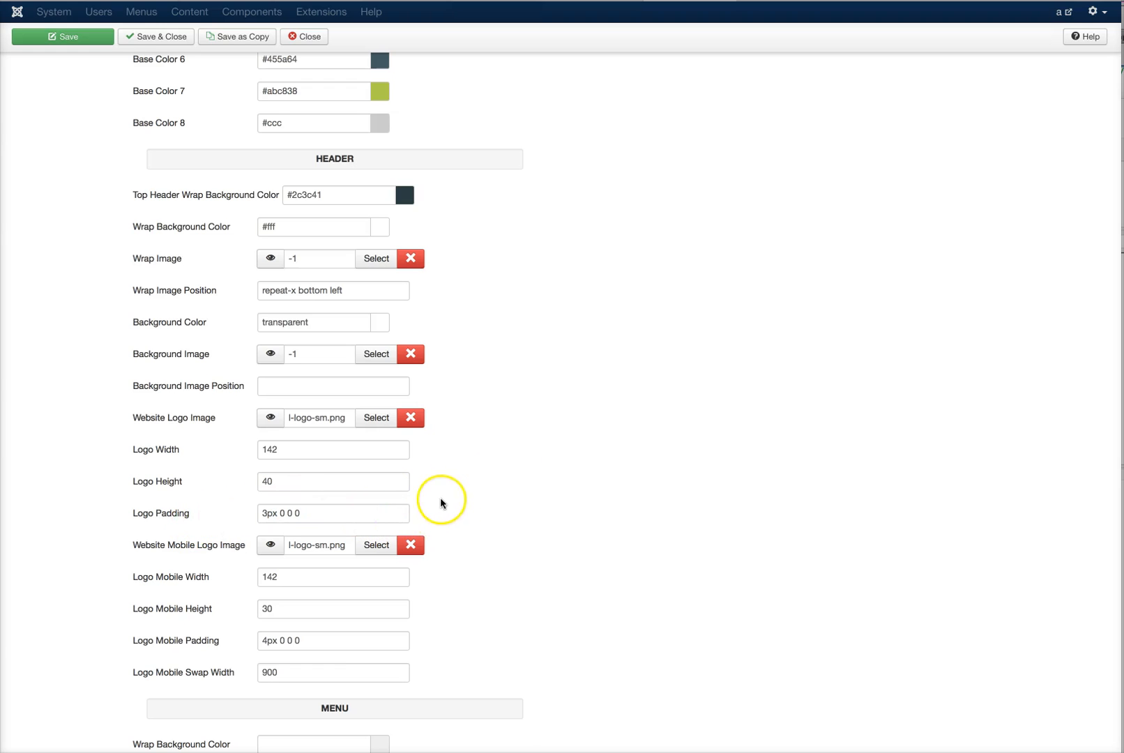
pyautogui.scroll(-5, 440, 497)
pyautogui.moveTo(159, 375)
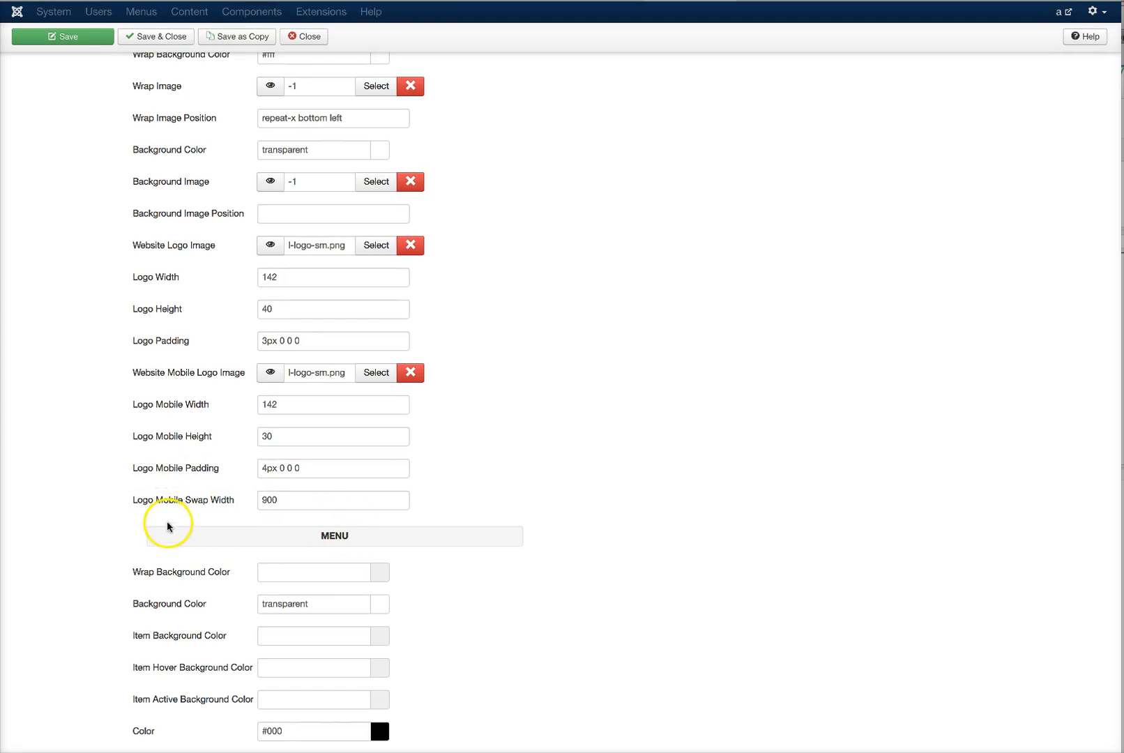
# Step: Read the descriptions of the background, hover and active color options for the main menu and drop-down level
pyautogui.scroll(-5, 77, 474)
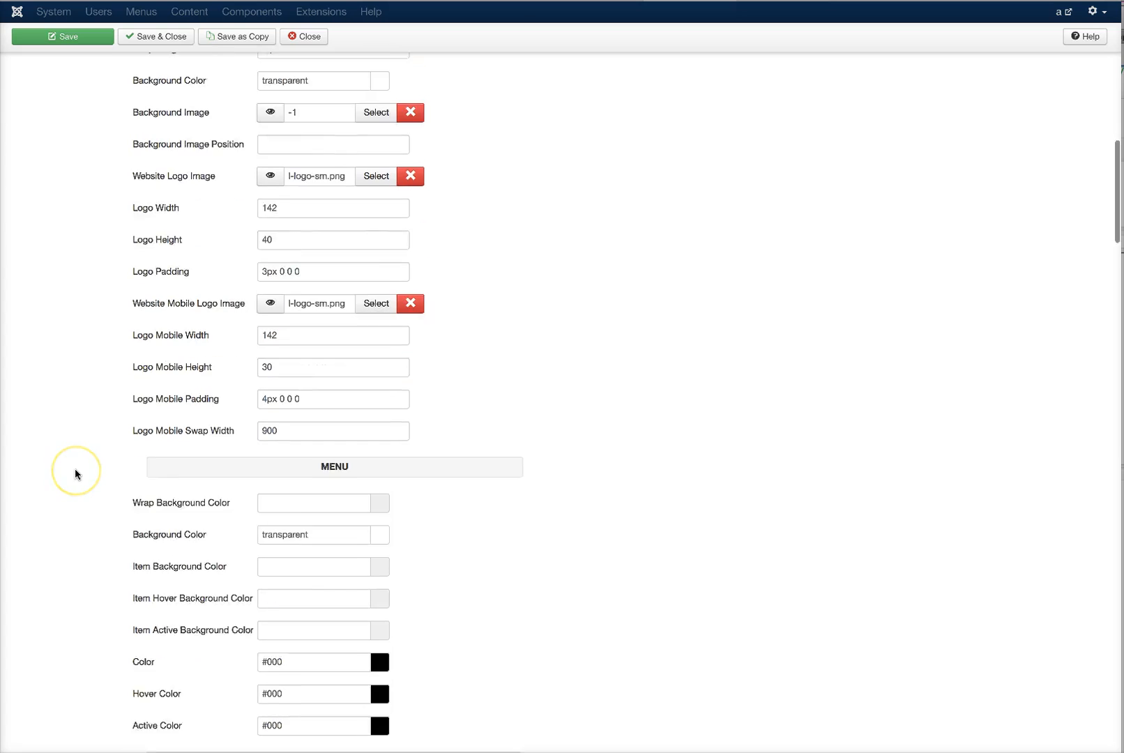
pyautogui.scroll(-2, 75, 469)
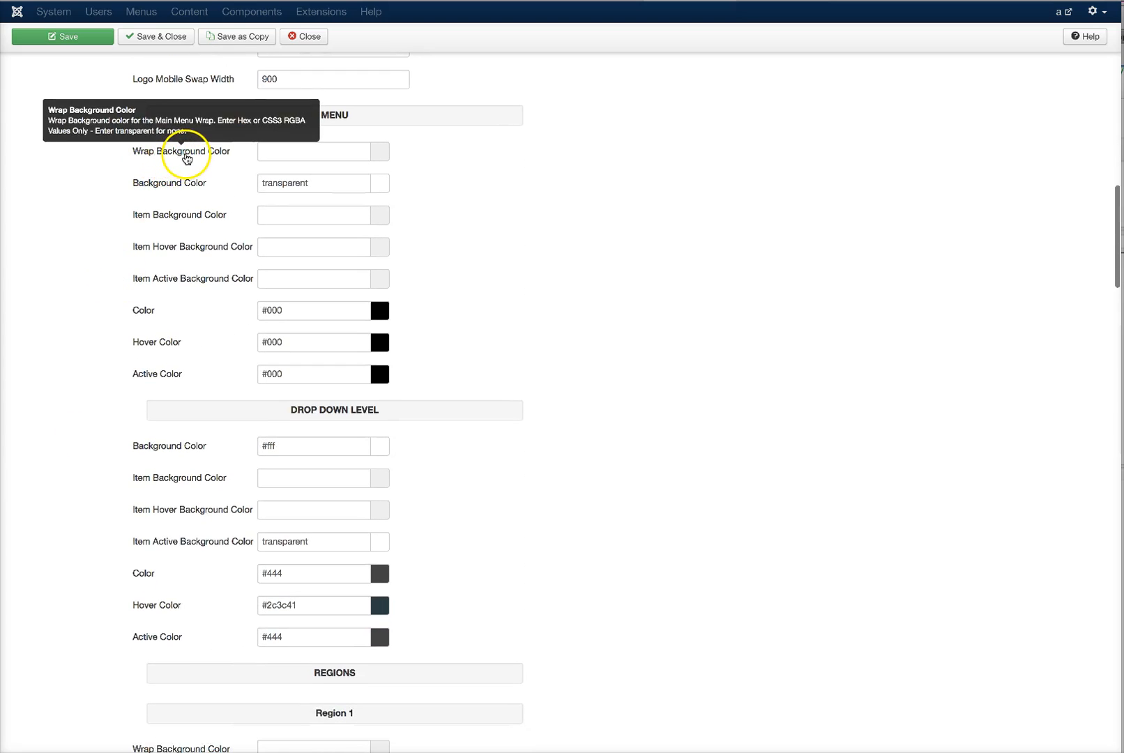
pyautogui.moveTo(176, 221)
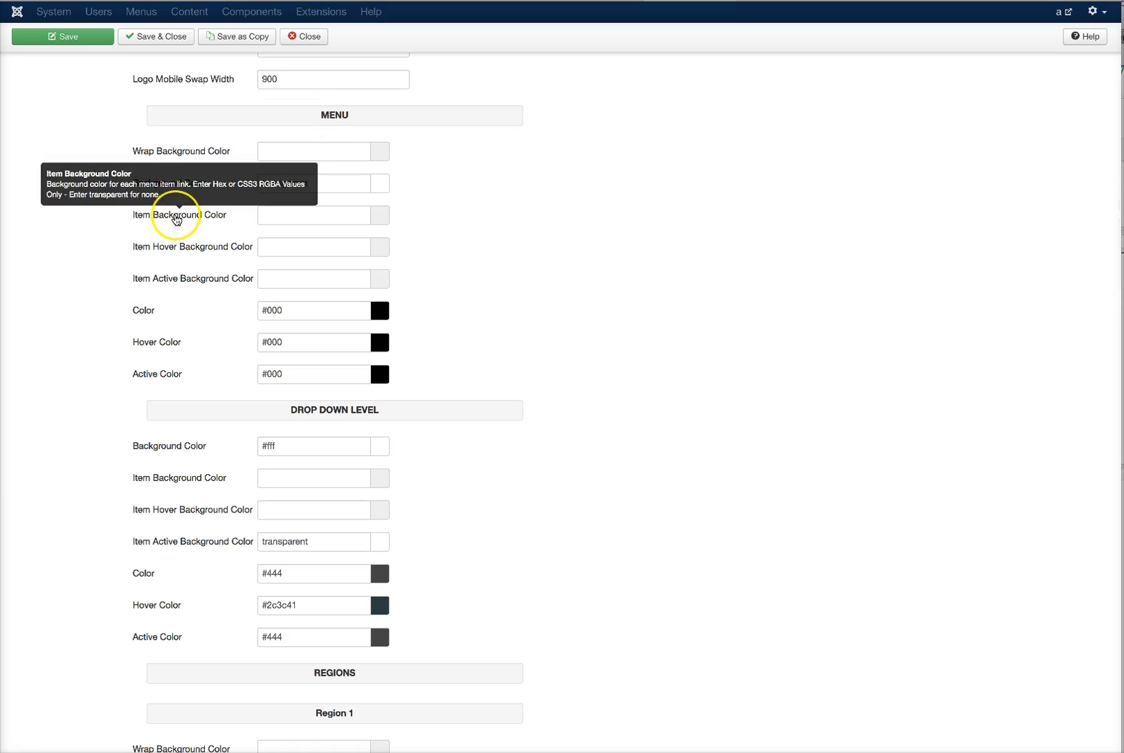
pyautogui.moveTo(169, 282)
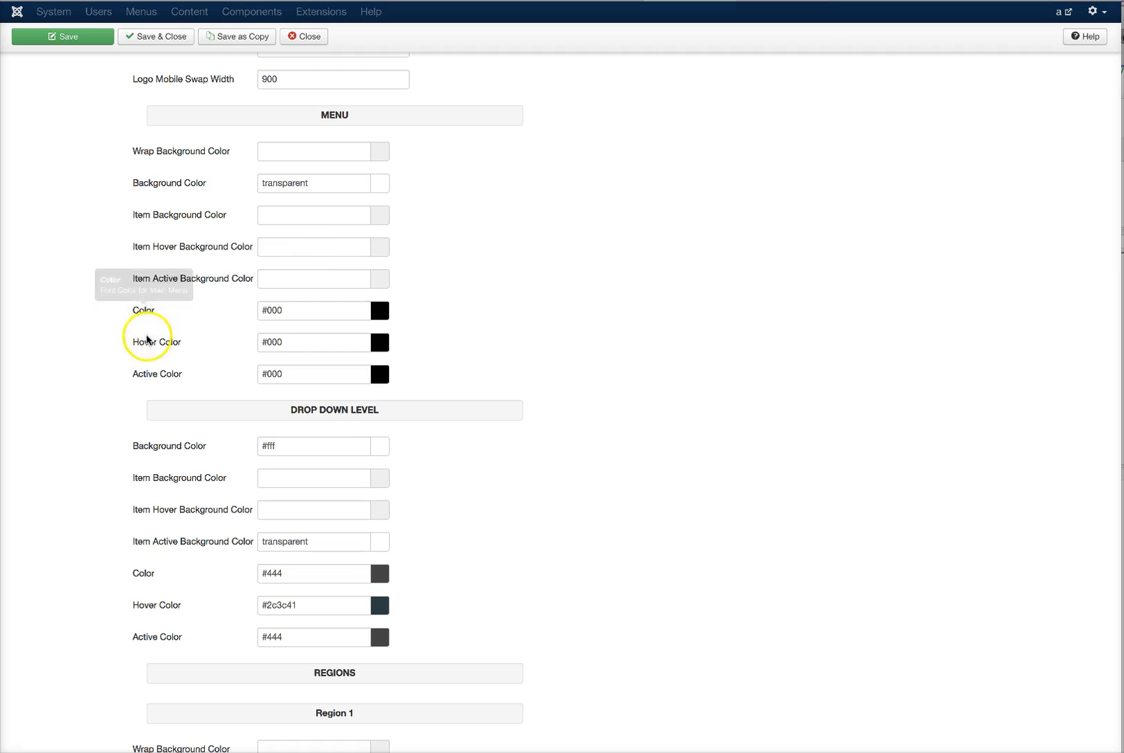
pyautogui.scroll(-5, 118, 278)
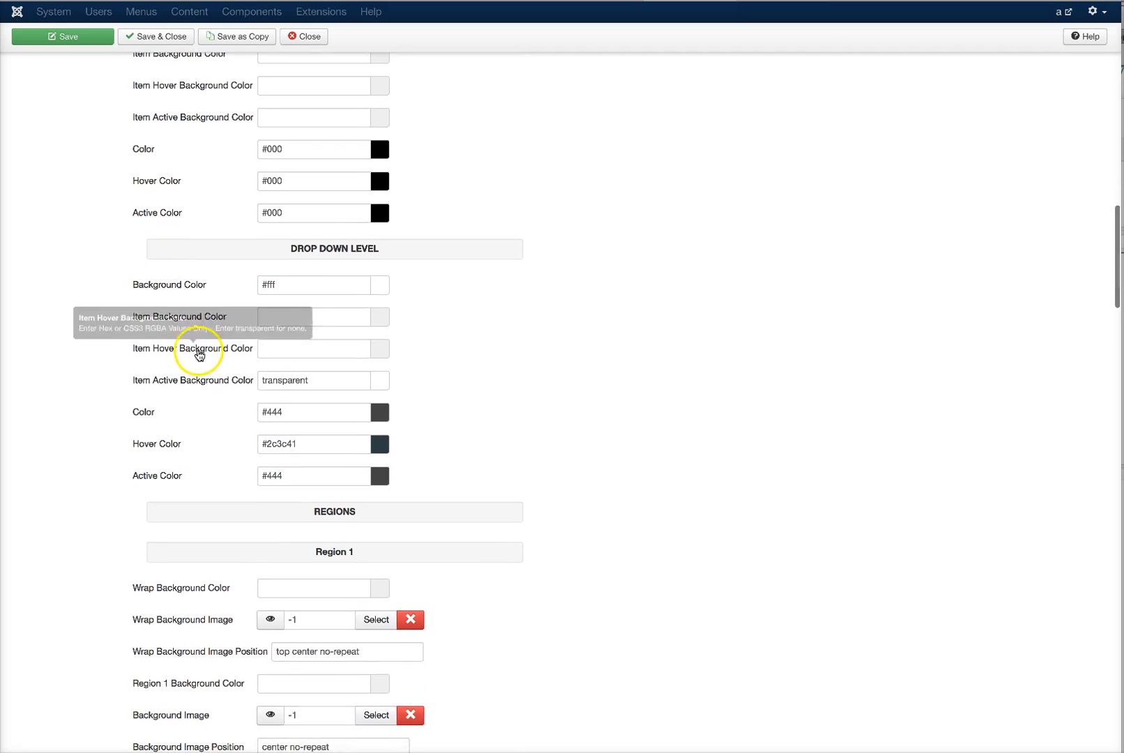
# Step: Examine Region 1's outer wrap and inner background color, image, position and mobile width options and their descriptions
pyautogui.scroll(-8, 477, 358)
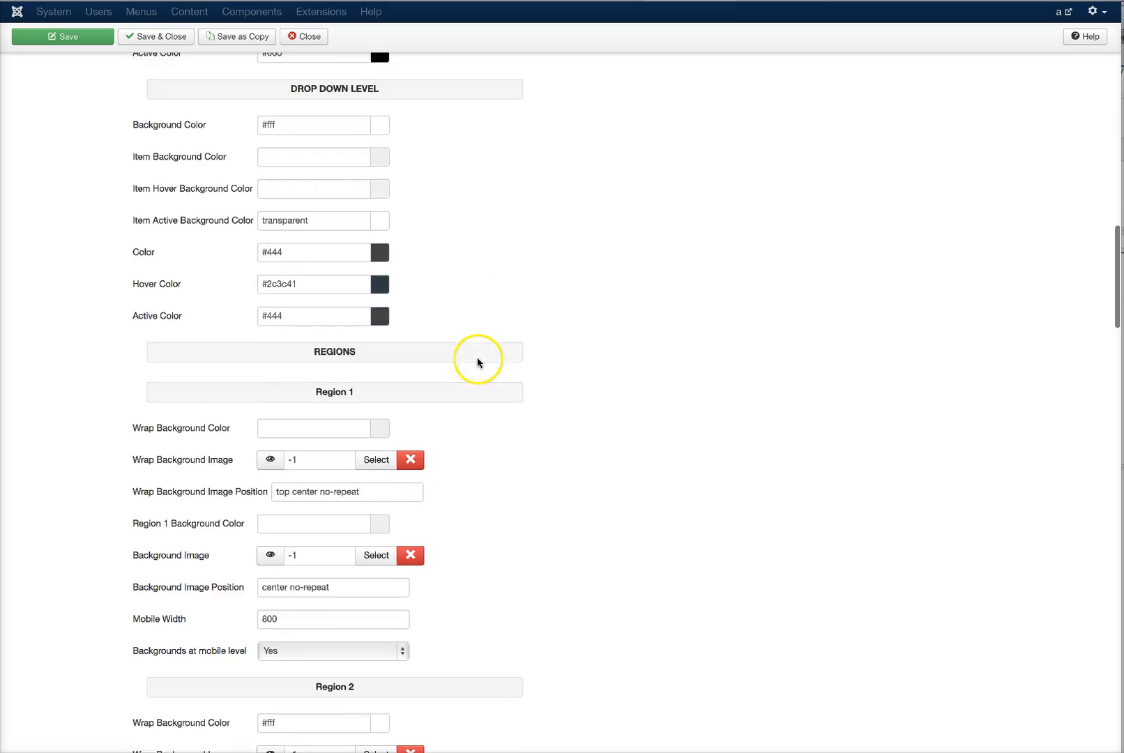
pyautogui.scroll(-3, 568, 380)
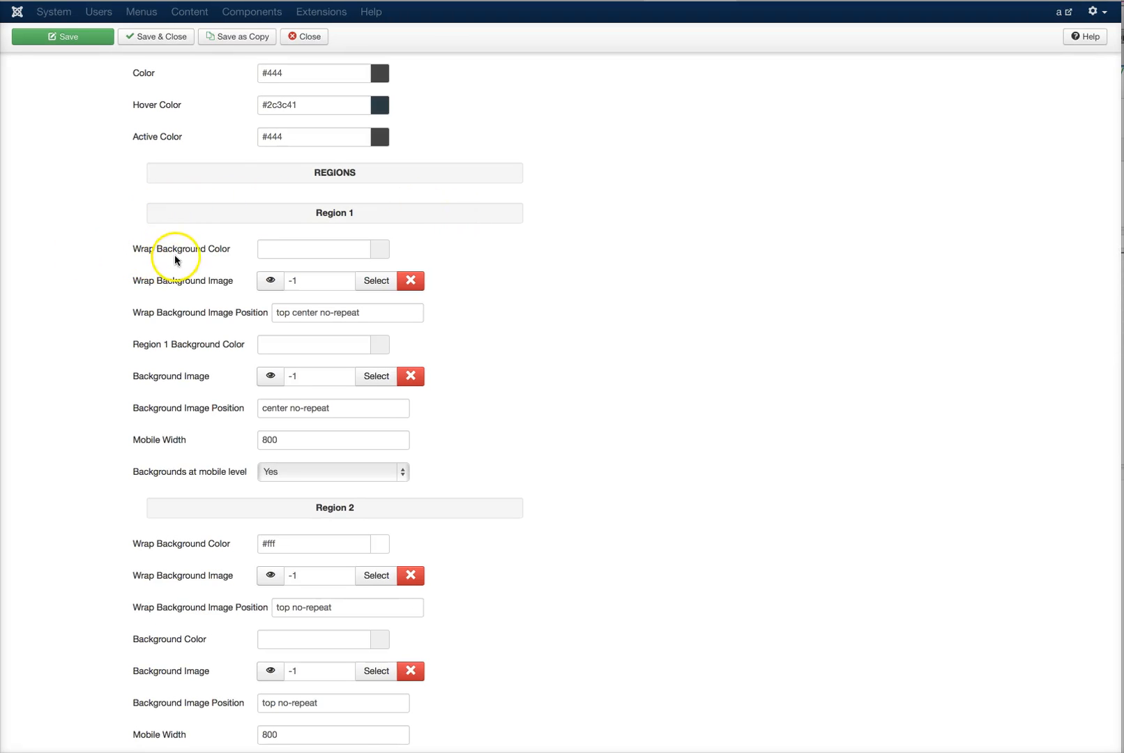
pyautogui.moveTo(188, 256)
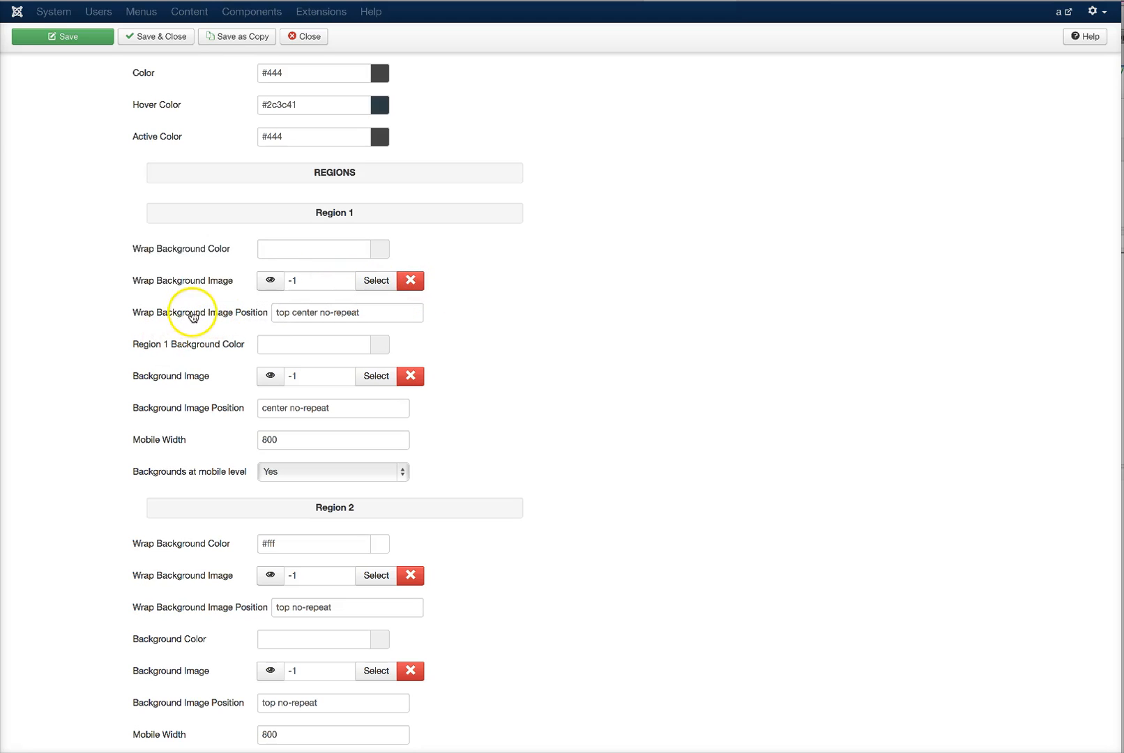
pyautogui.moveTo(179, 352)
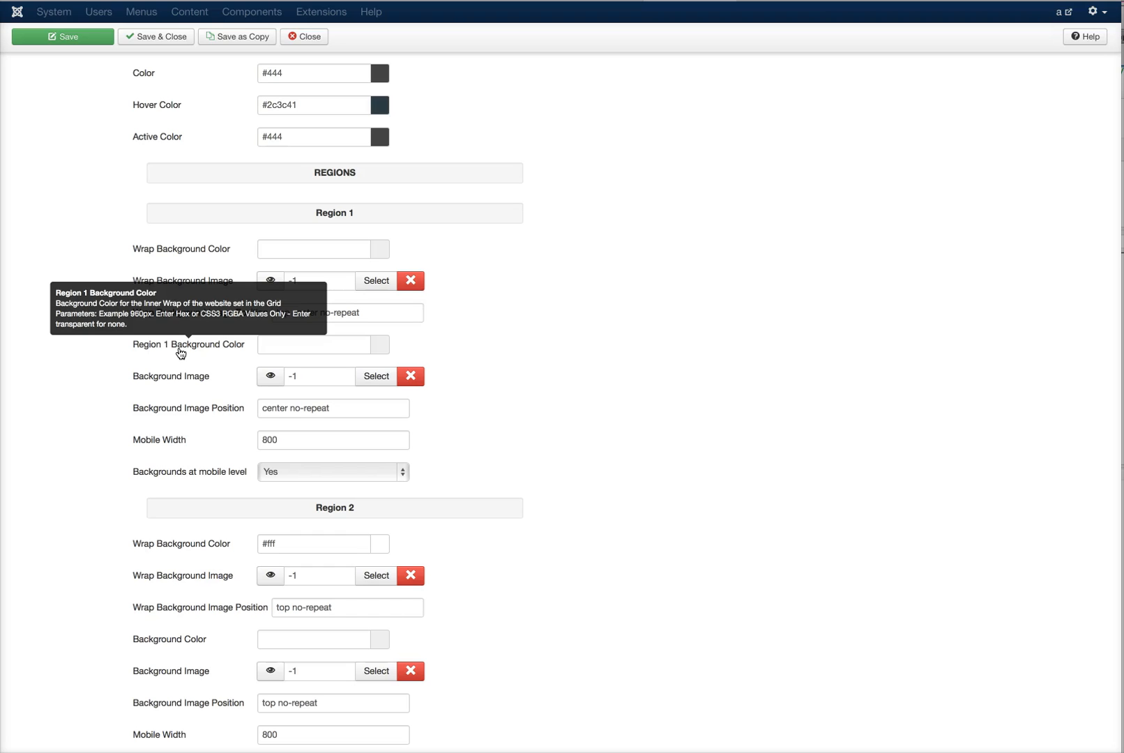
pyautogui.click(168, 402)
pyautogui.moveTo(175, 383)
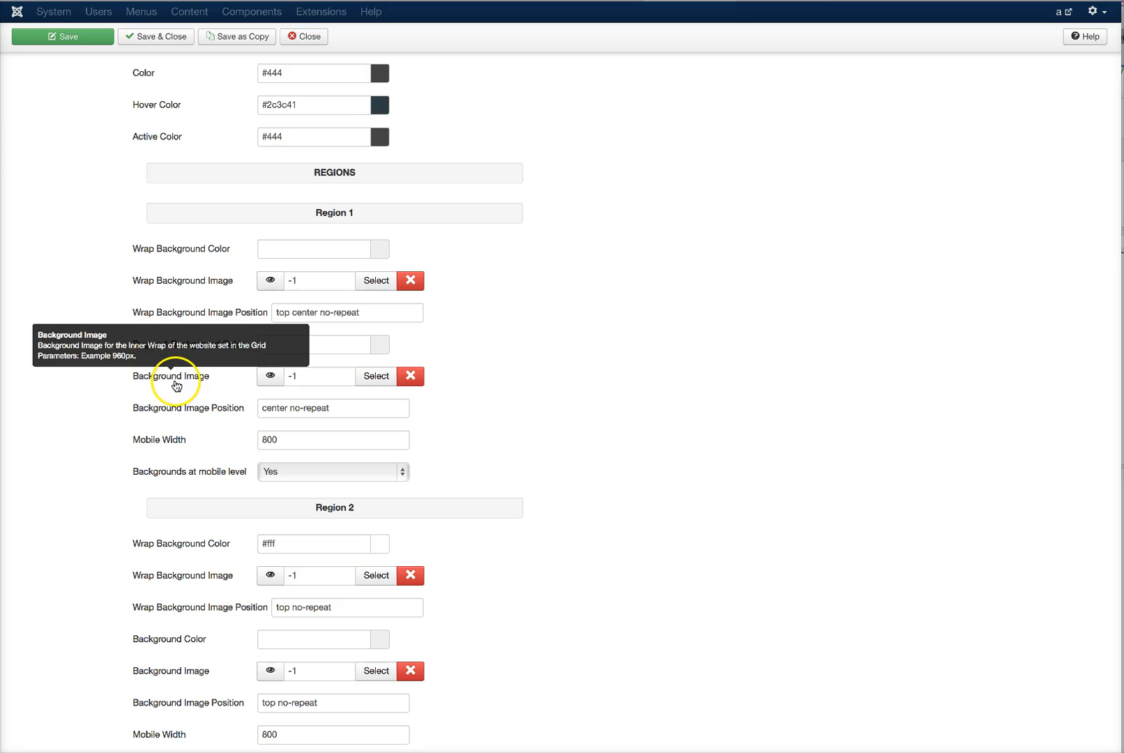
pyautogui.moveTo(169, 405)
pyautogui.moveTo(159, 441)
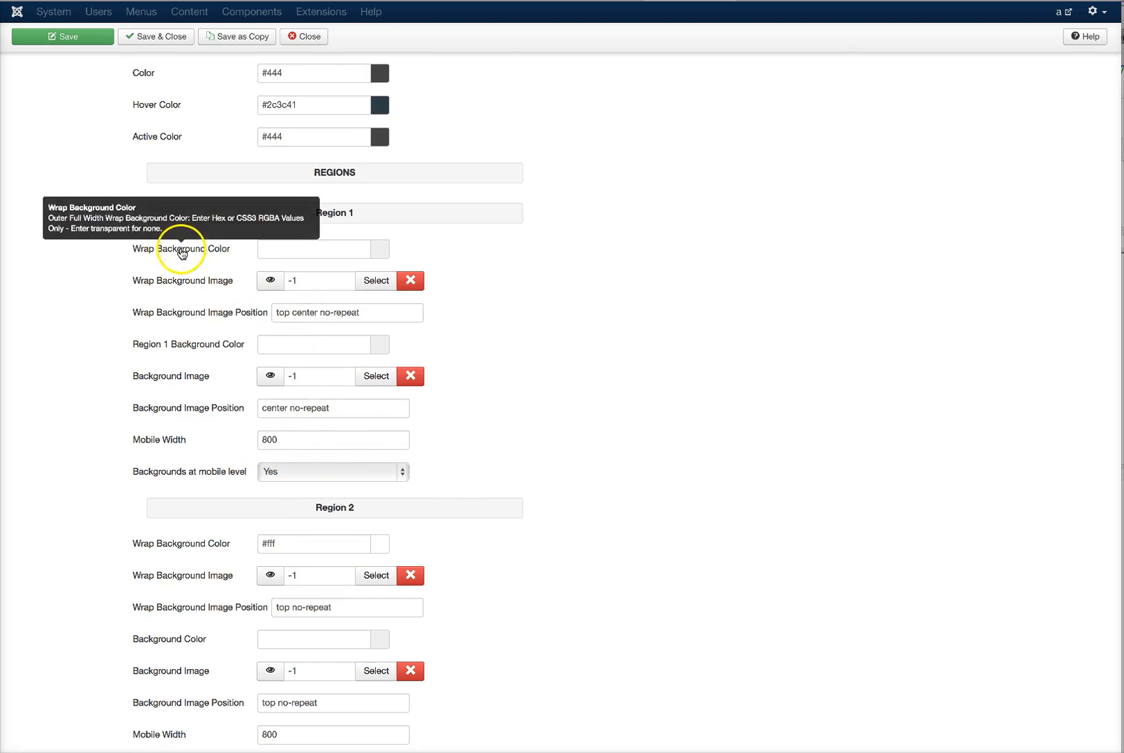
# Step: Examine the Region 2 to Region 6 settings and Region 6's mobile-level background image choices, keeping Swap
pyautogui.scroll(-10, 506, 439)
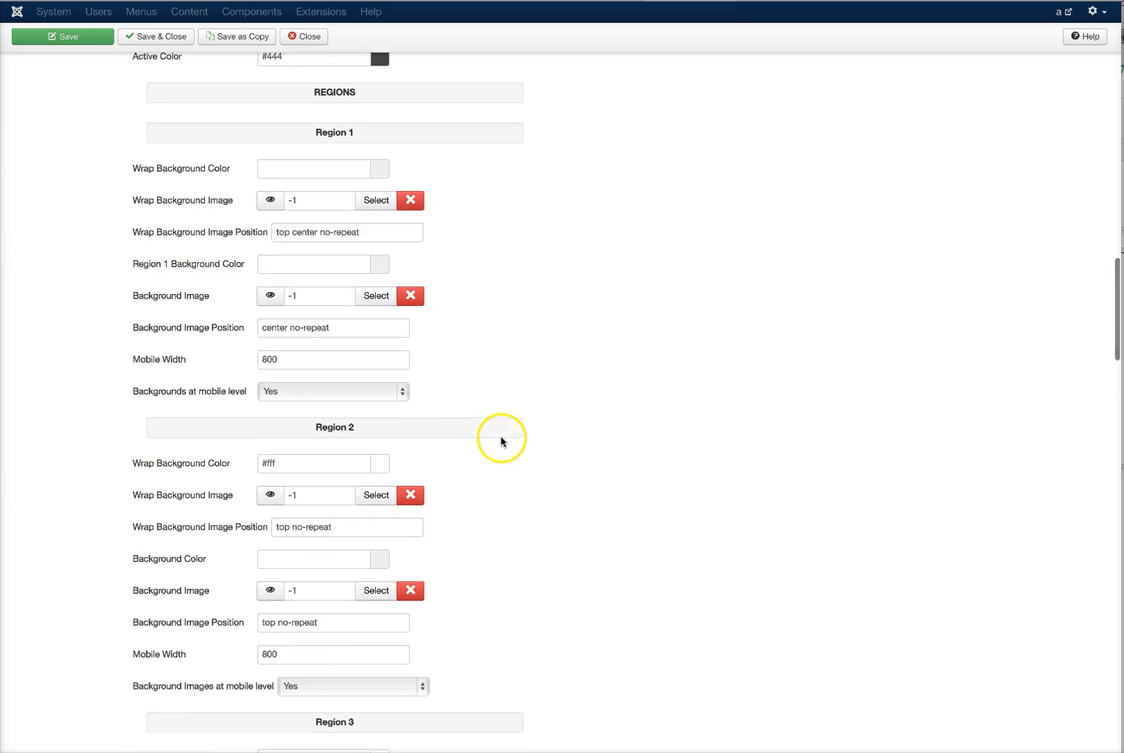
pyautogui.scroll(-8, 499, 441)
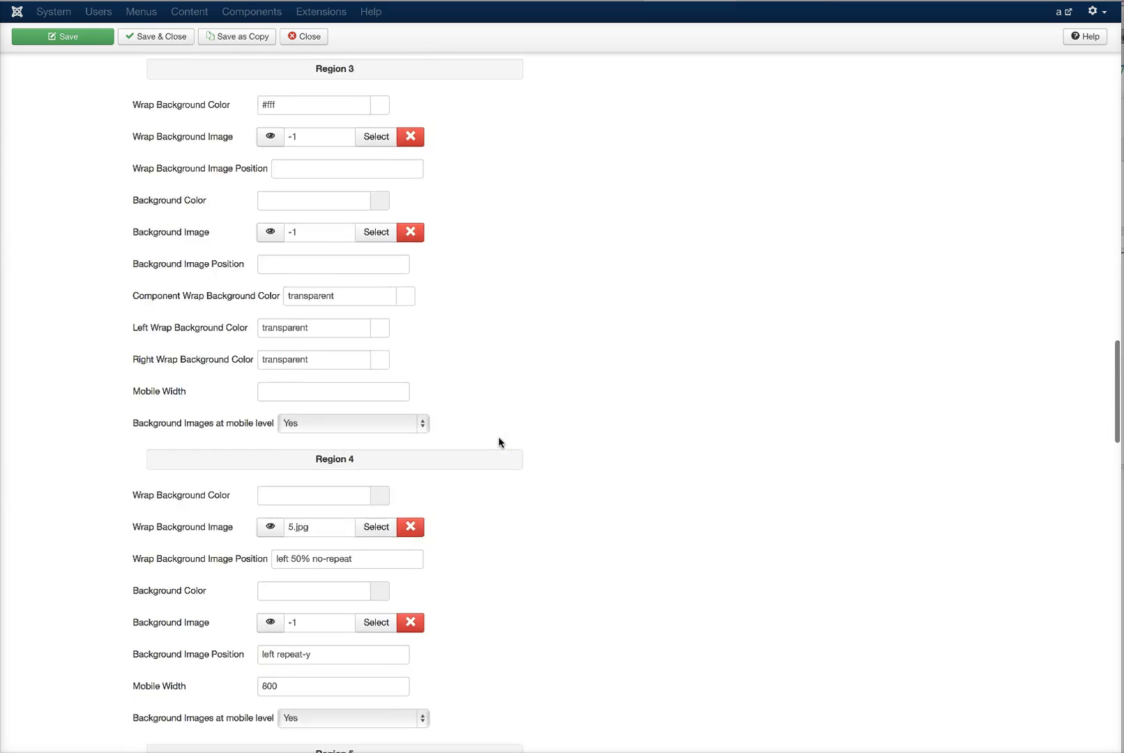
pyautogui.scroll(-4, 497, 442)
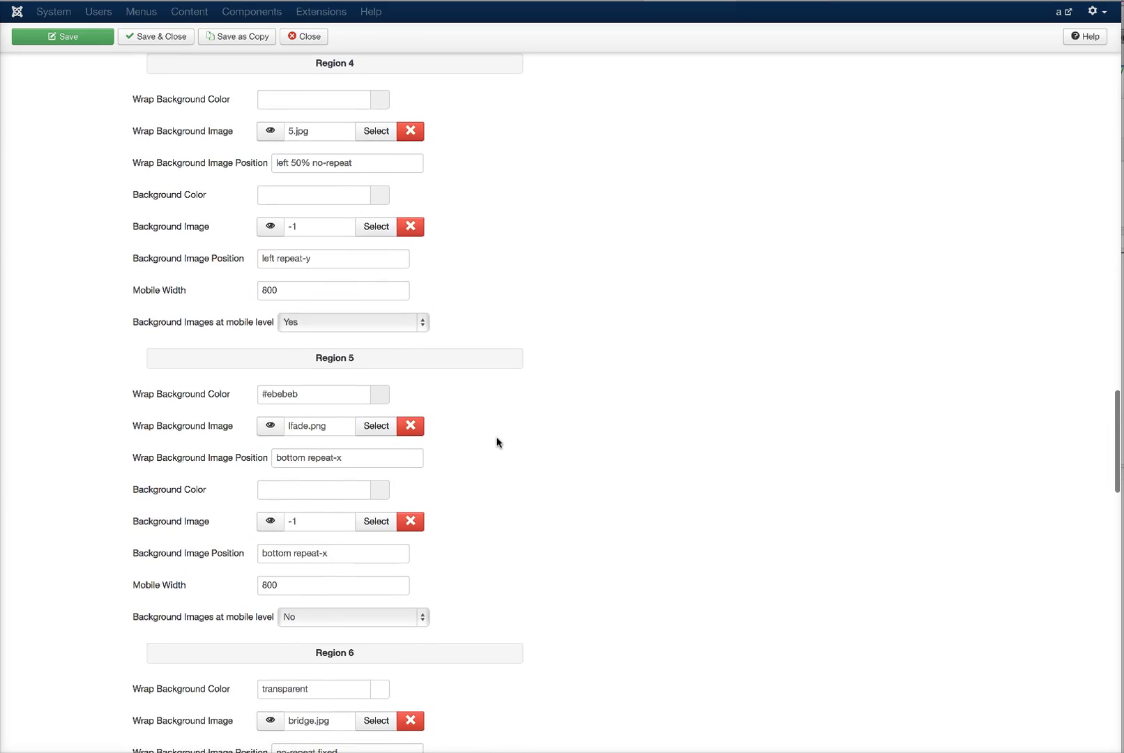
pyautogui.scroll(-2, 497, 441)
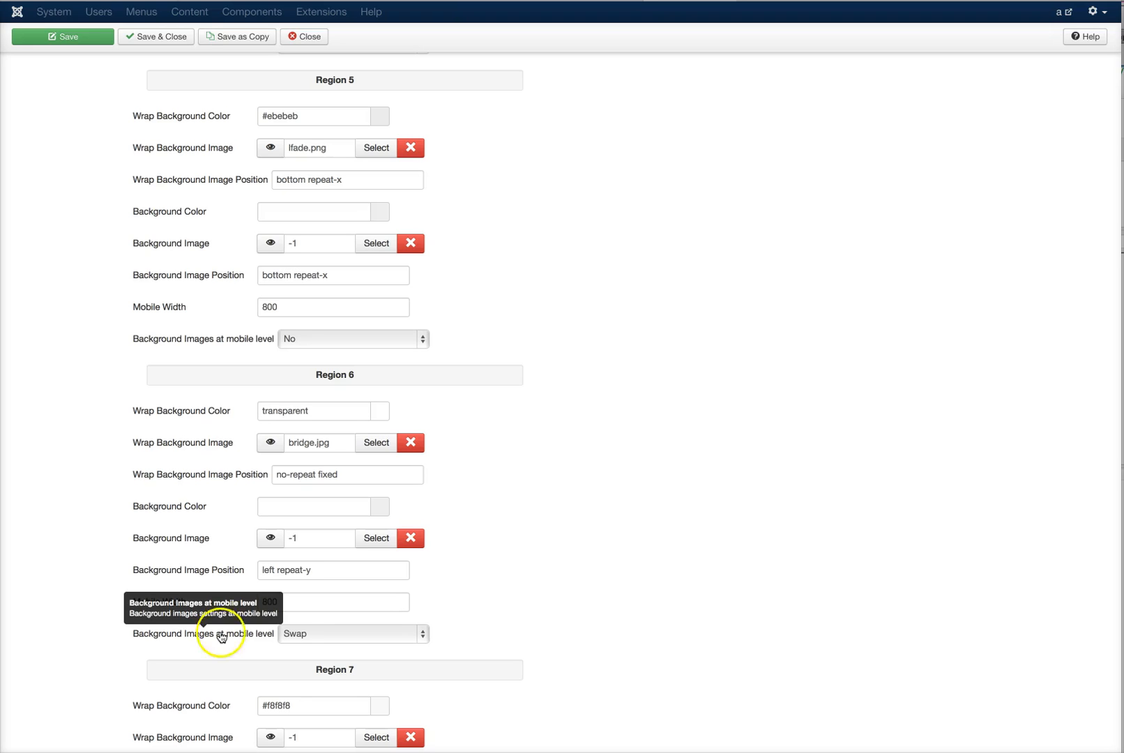
pyautogui.click(301, 635)
pyautogui.moveTo(301, 636); pyautogui.dragTo(301, 612)
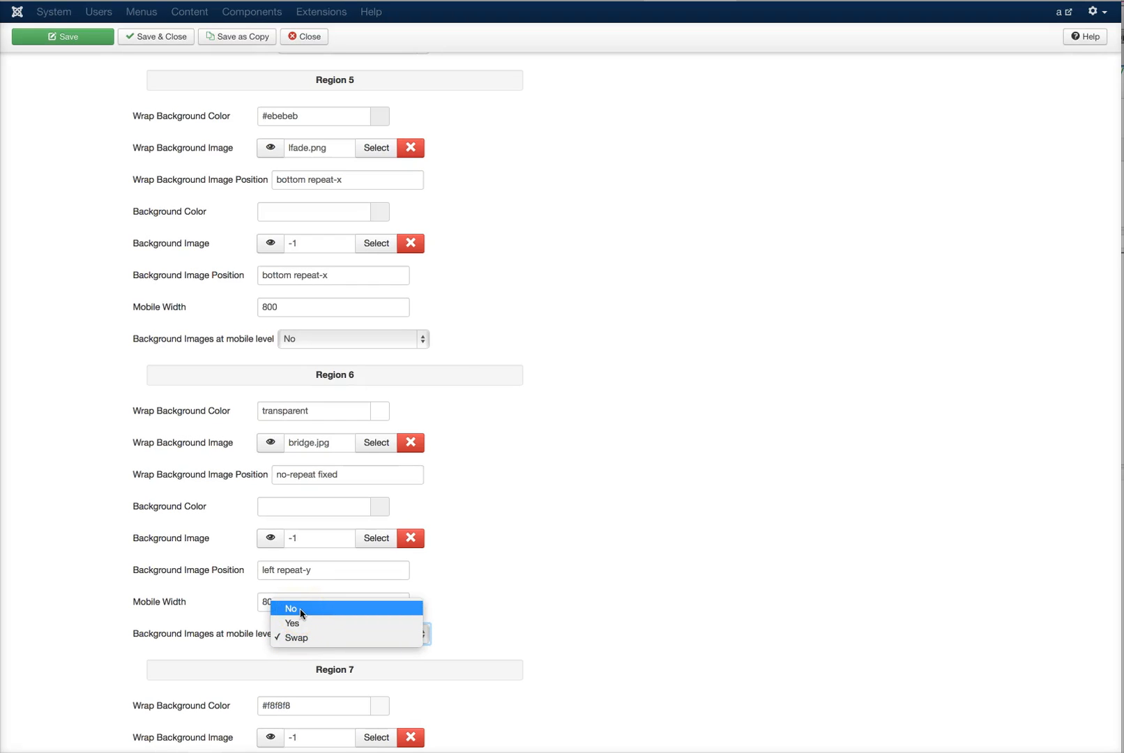
pyautogui.click(295, 622)
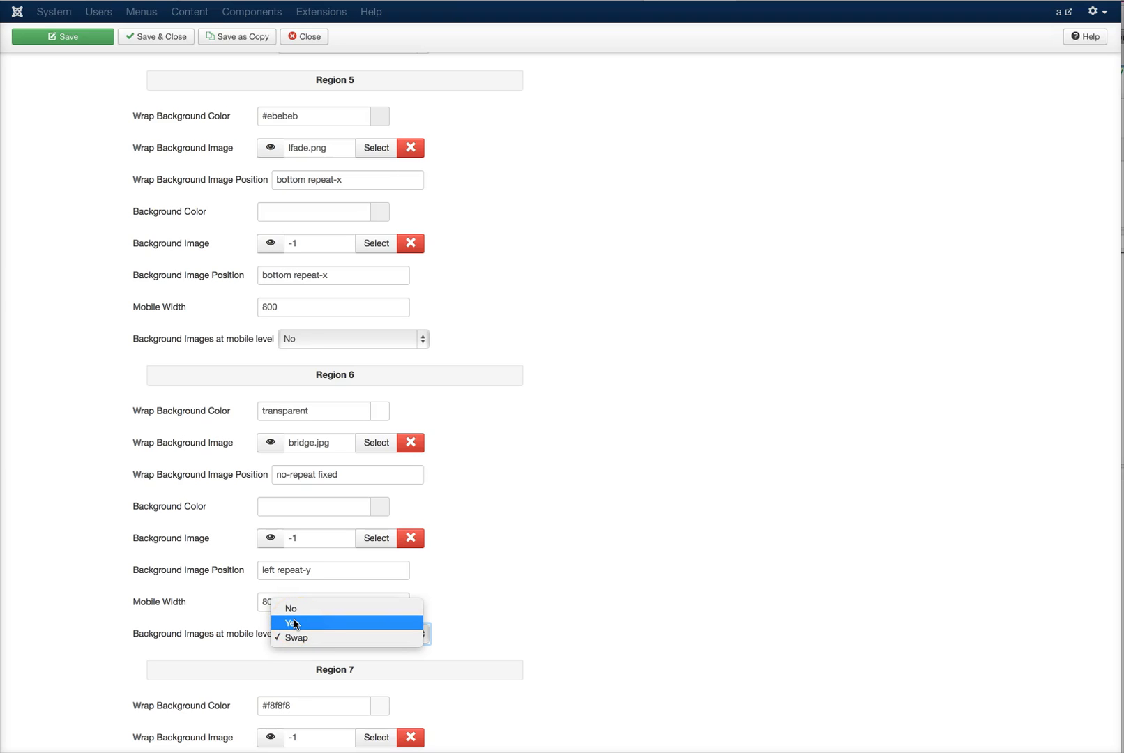
pyautogui.click(290, 637)
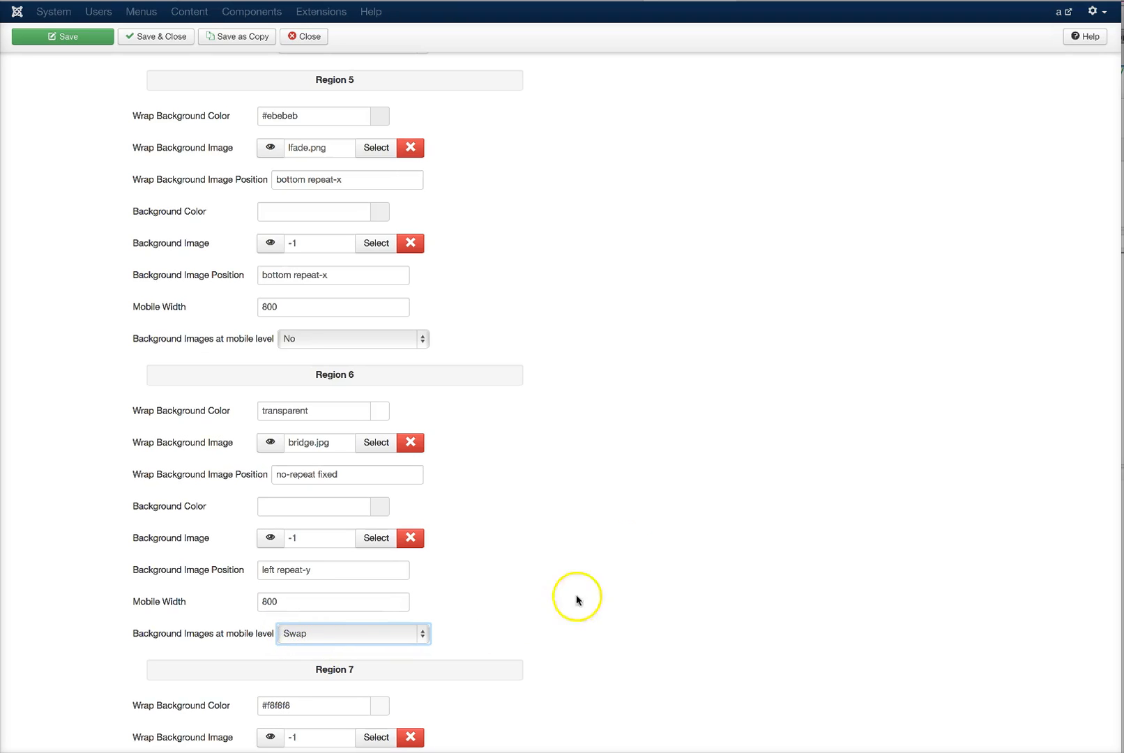
# Step: Review the background color, image, position and mobile settings from Region 3 through Region 11 and the footer wrap
pyautogui.scroll(10, 533, 558)
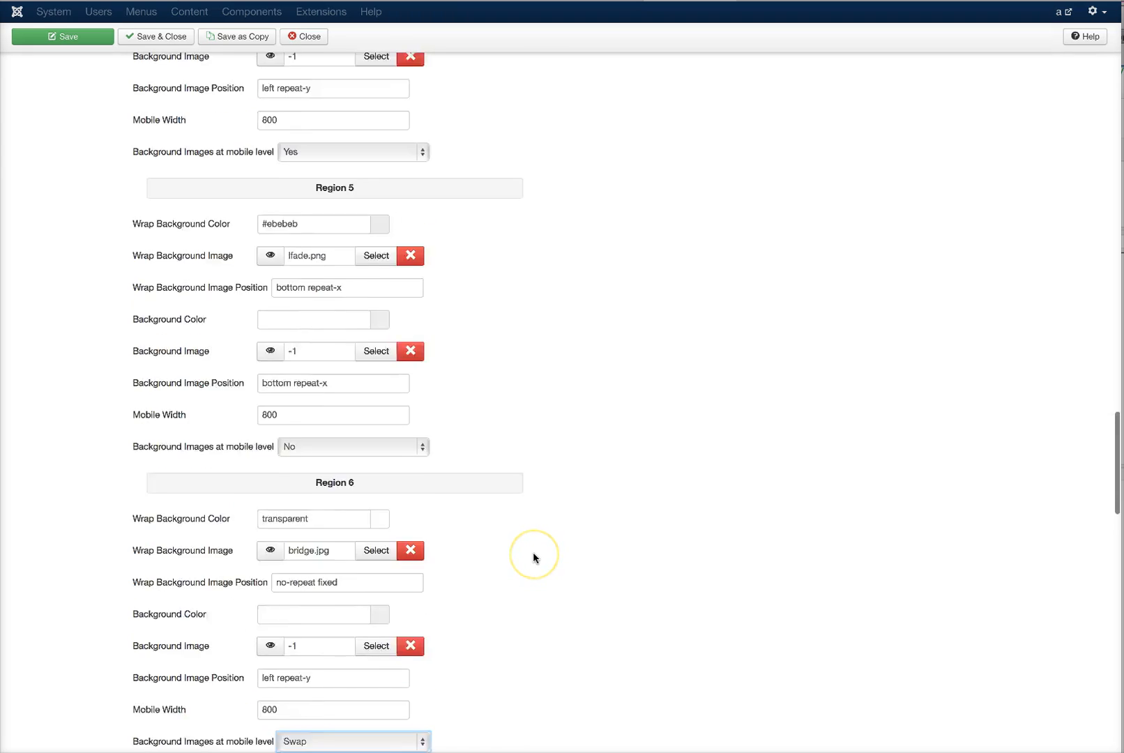
pyautogui.scroll(10, 534, 557)
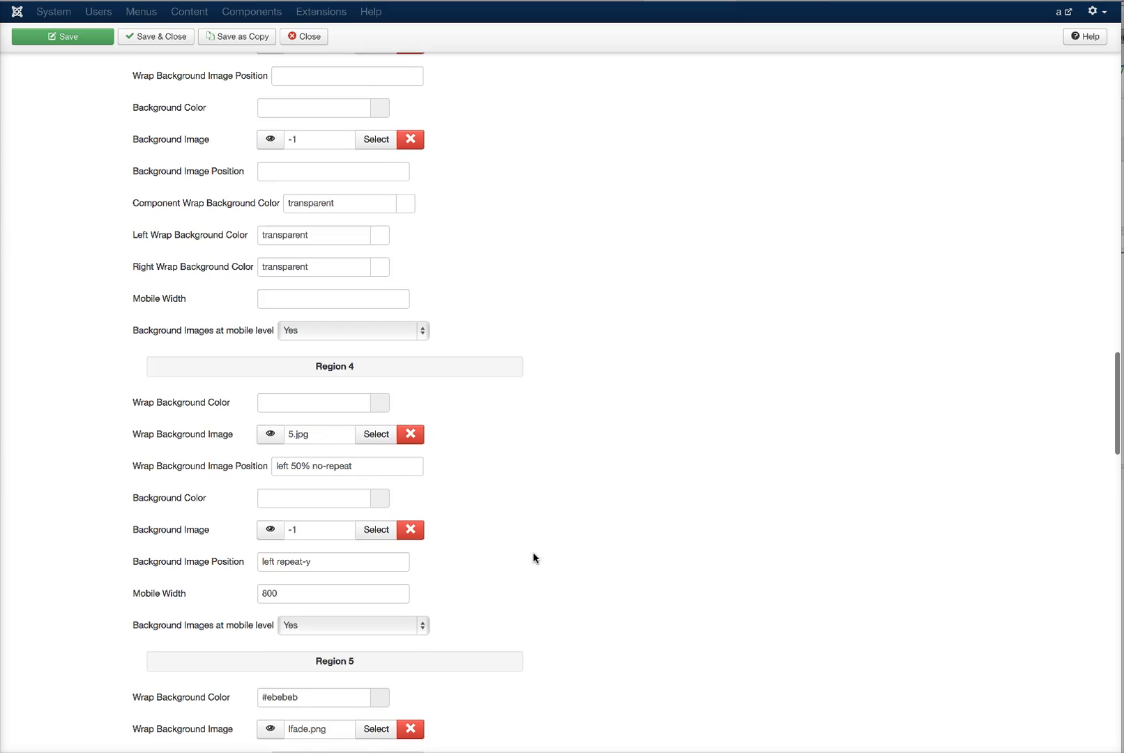
pyautogui.scroll(-3, 533, 557)
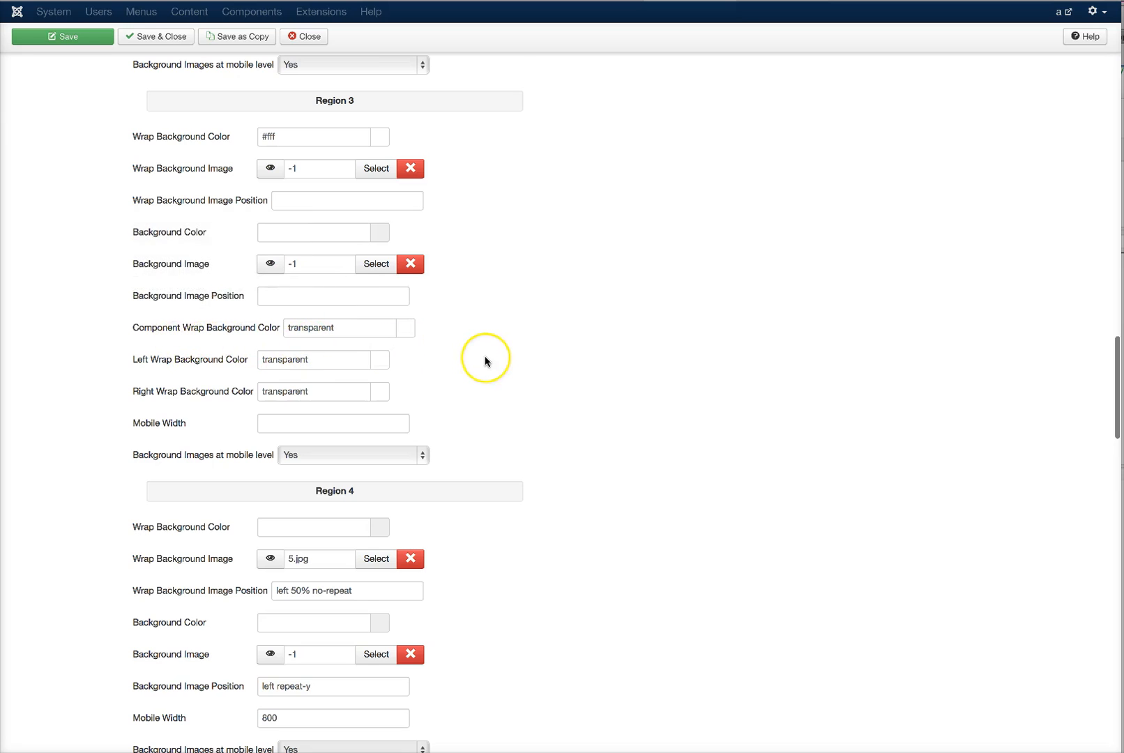
pyautogui.scroll(-14, 486, 360)
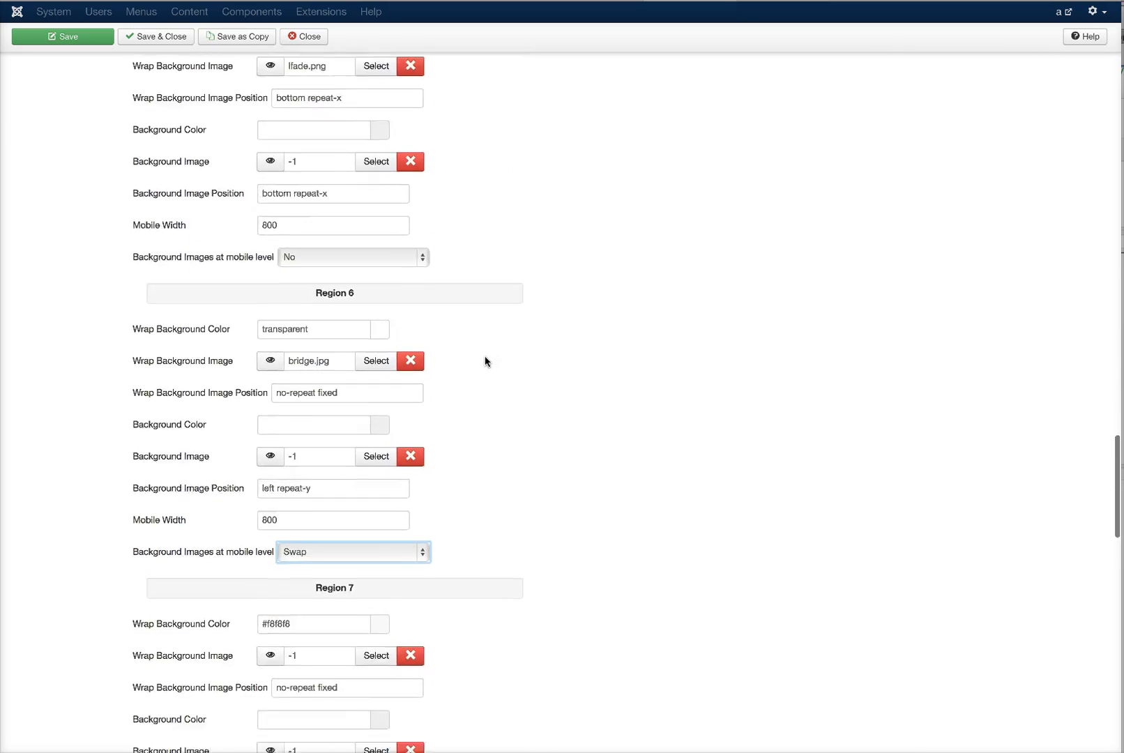
pyautogui.scroll(-6, 485, 360)
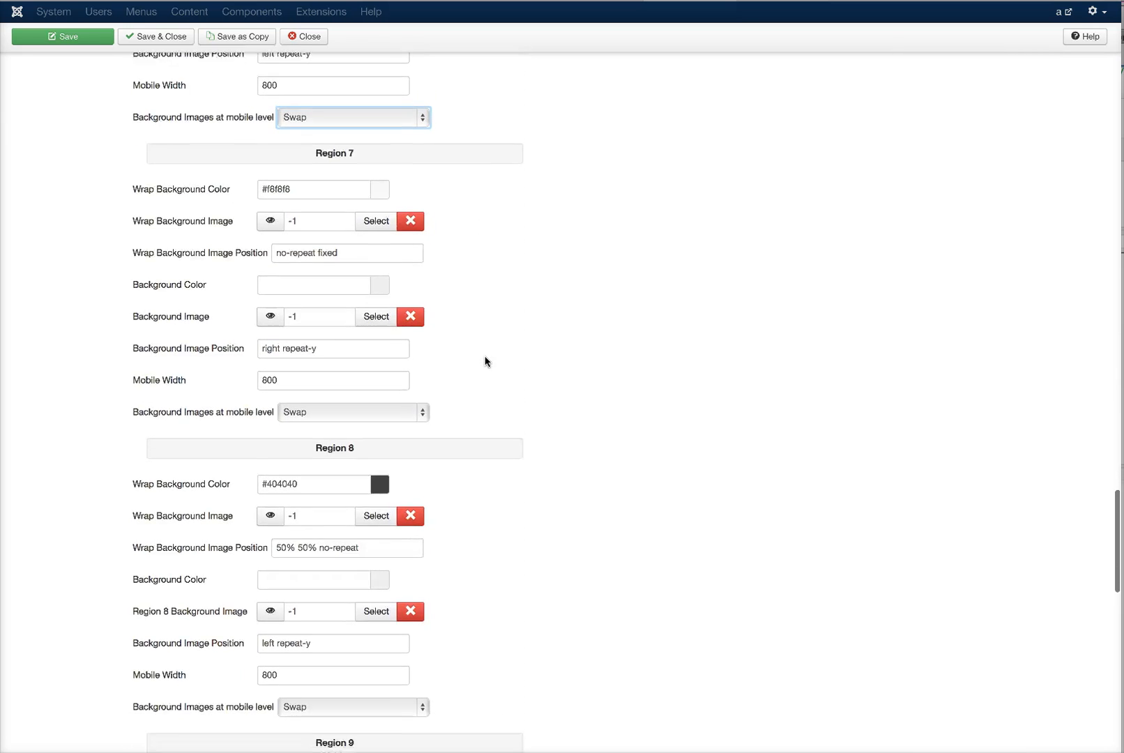
pyautogui.scroll(-7, 486, 361)
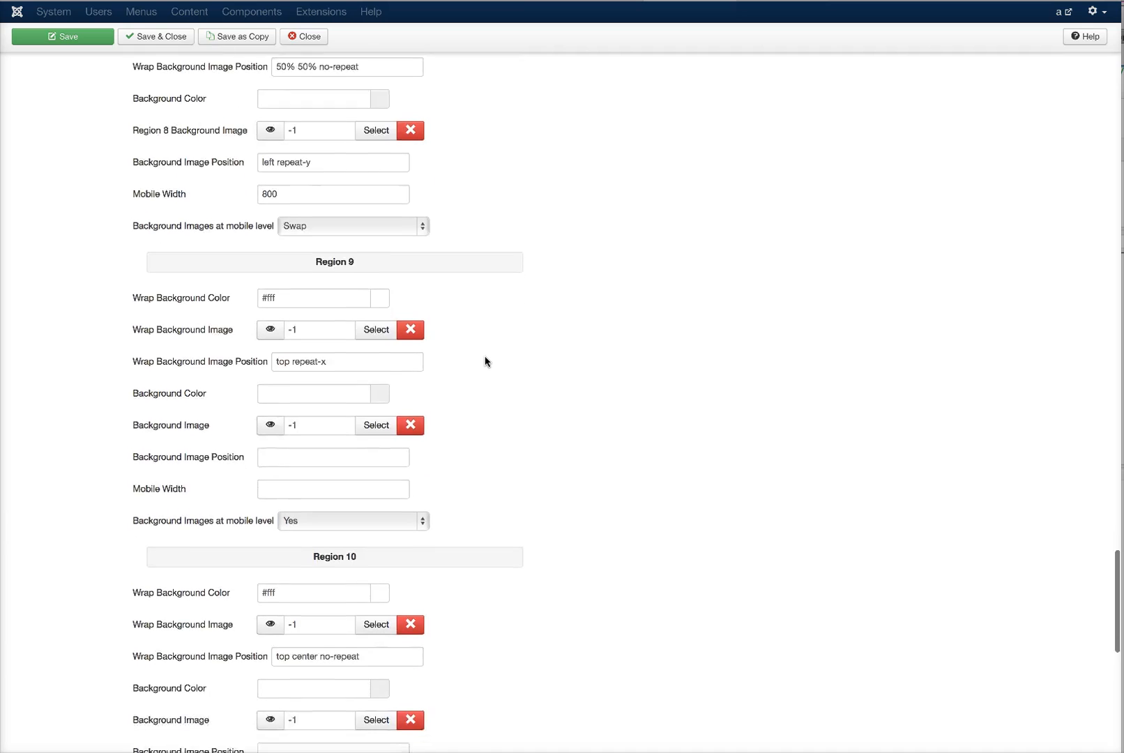
pyautogui.scroll(-9, 485, 361)
pyautogui.scroll(-7, 484, 361)
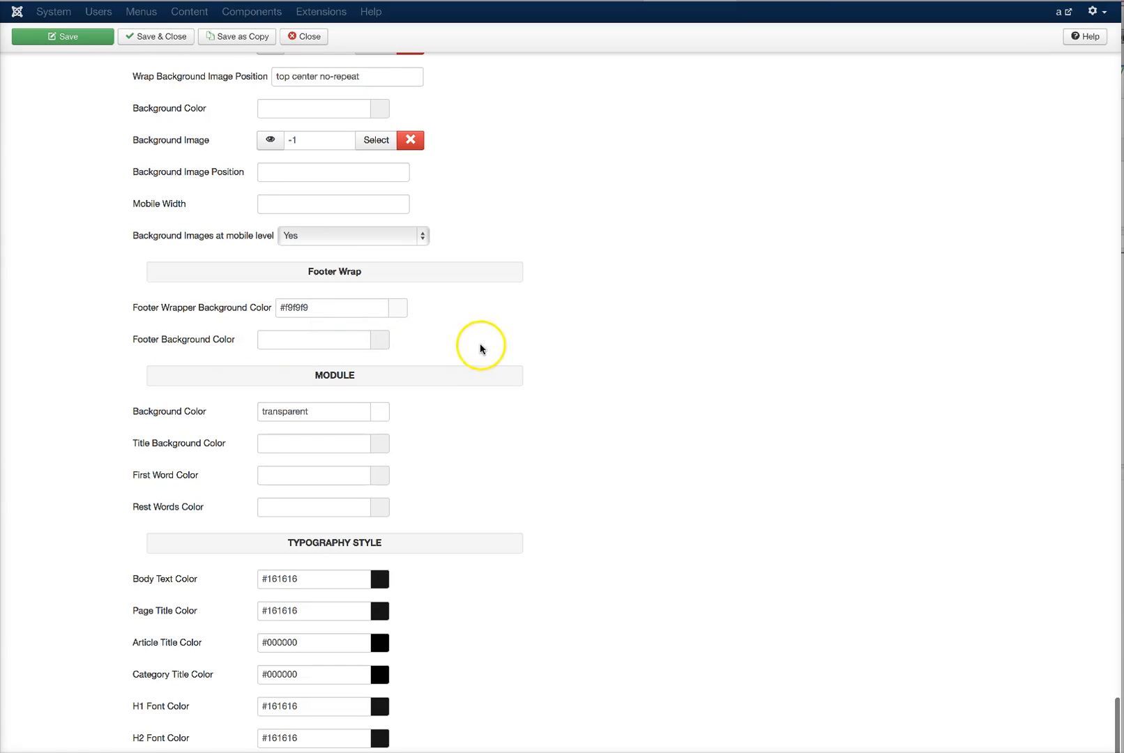
# Step: Read the descriptions of the module background, title, first word and rest words colors, and review the typography style colors
pyautogui.scroll(-2, 481, 349)
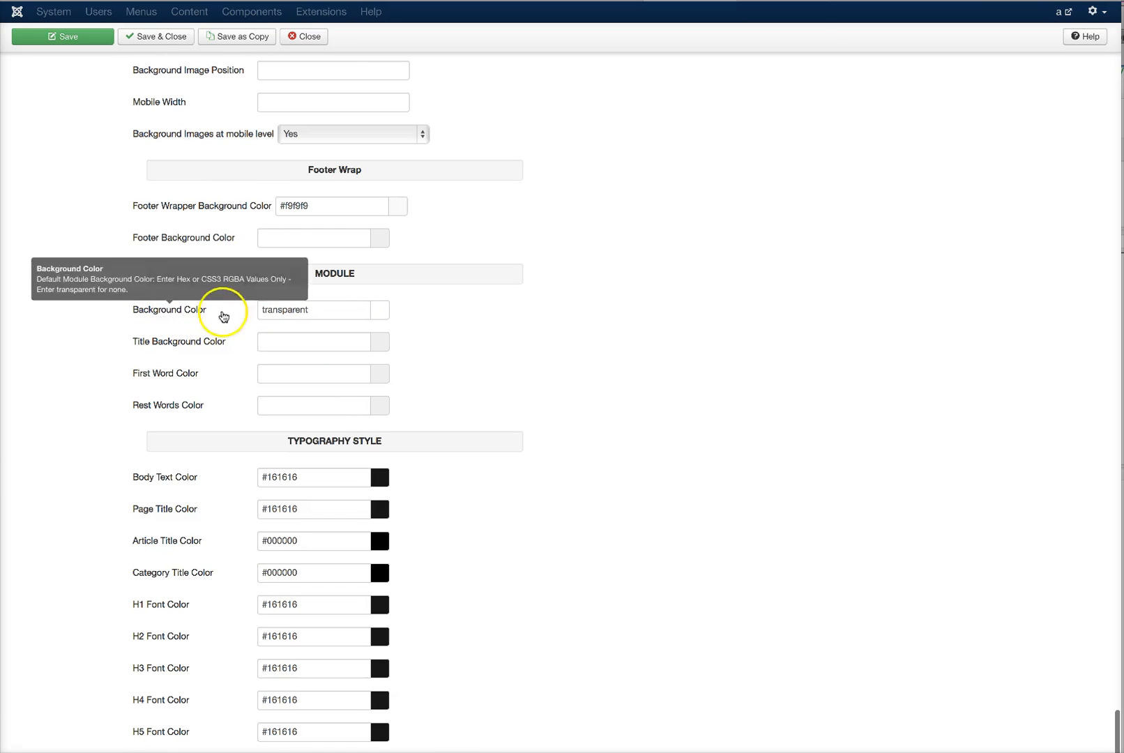
pyautogui.moveTo(188, 315)
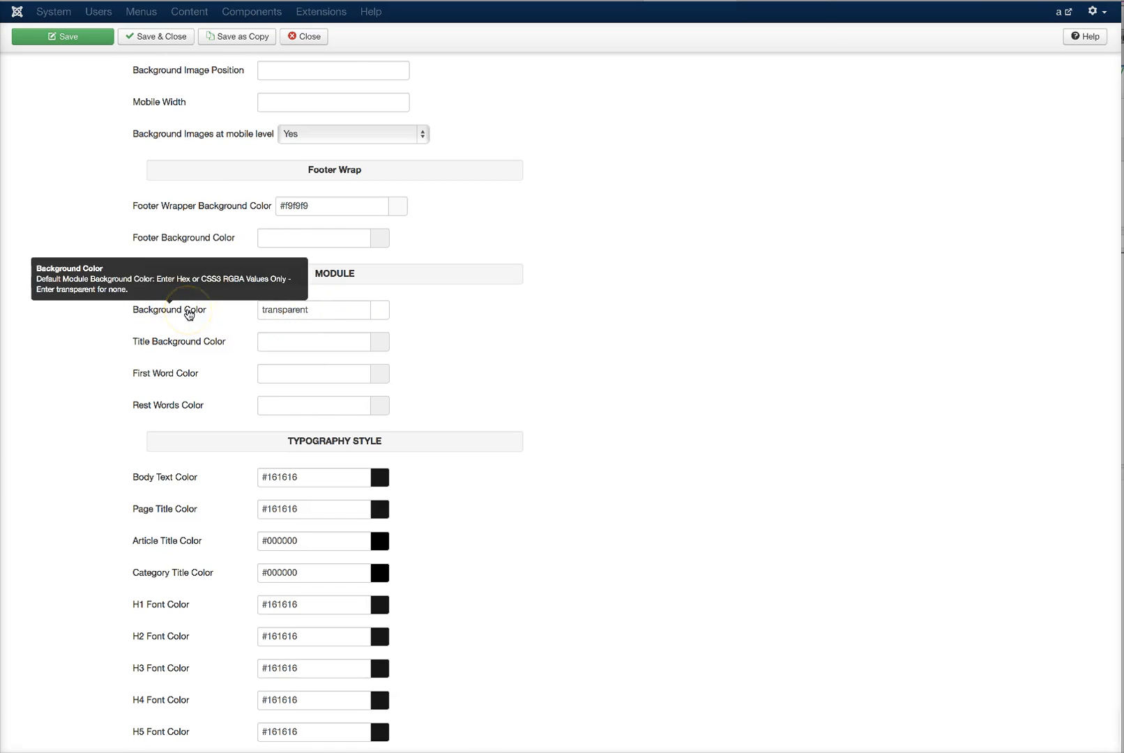
pyautogui.click(179, 350)
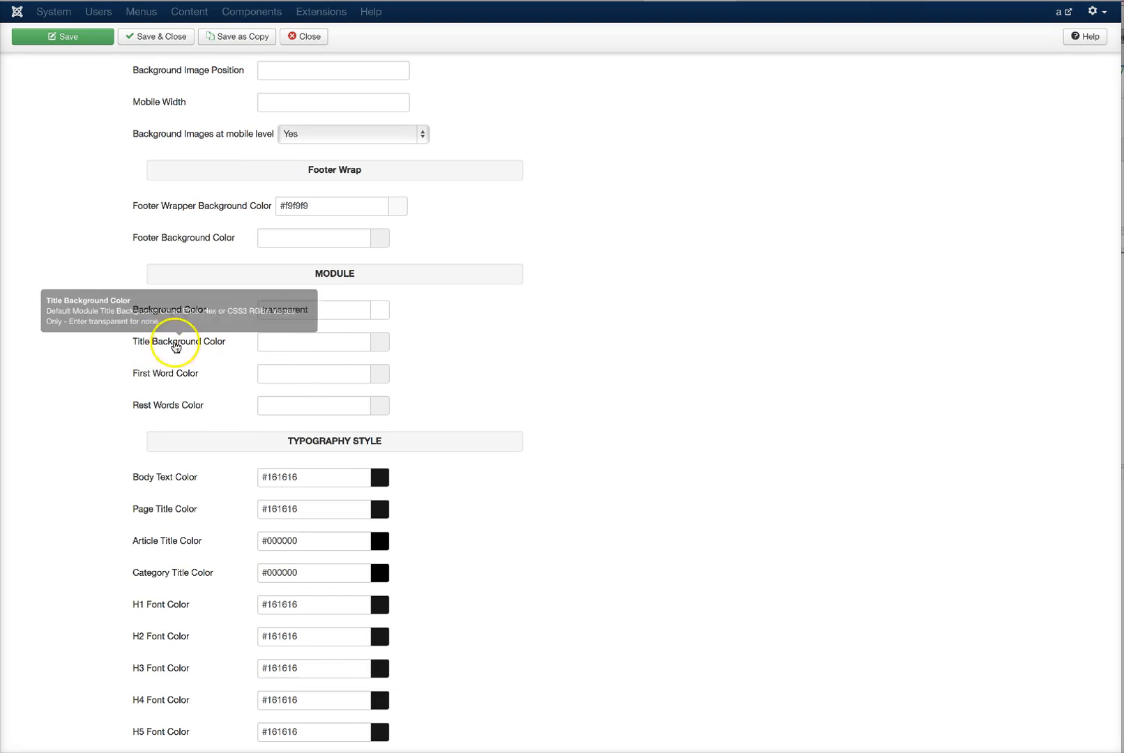
pyautogui.moveTo(167, 383)
pyautogui.moveTo(169, 409)
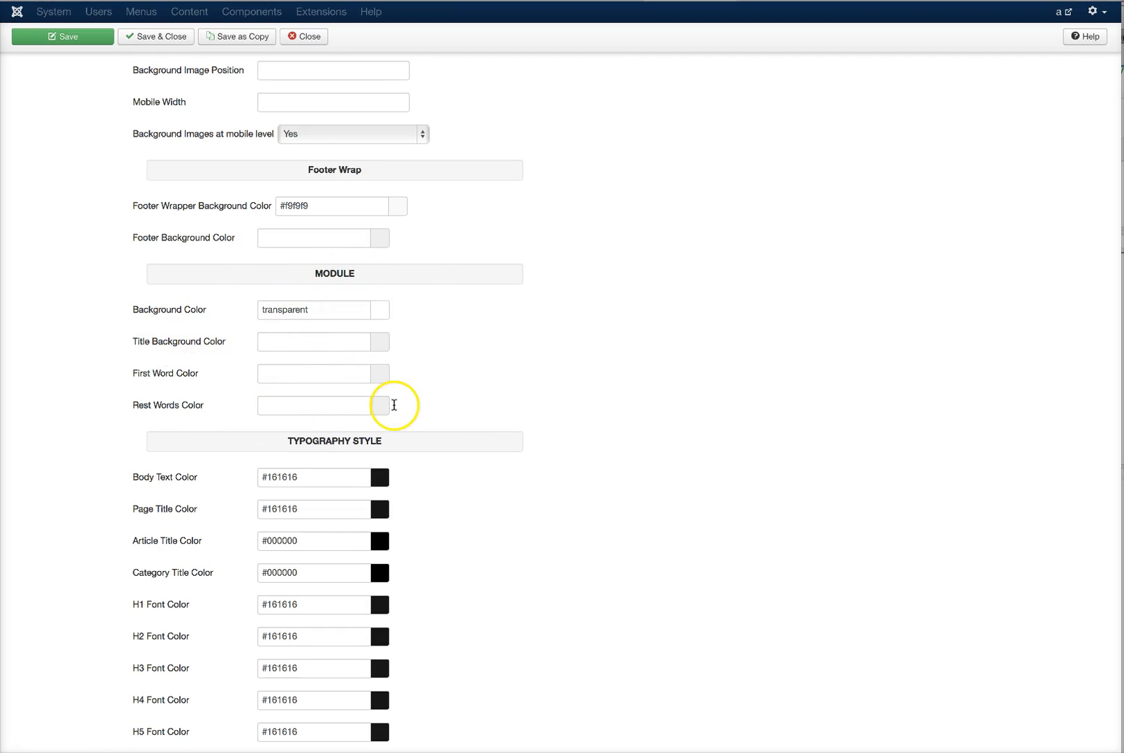
pyautogui.scroll(-2, 458, 423)
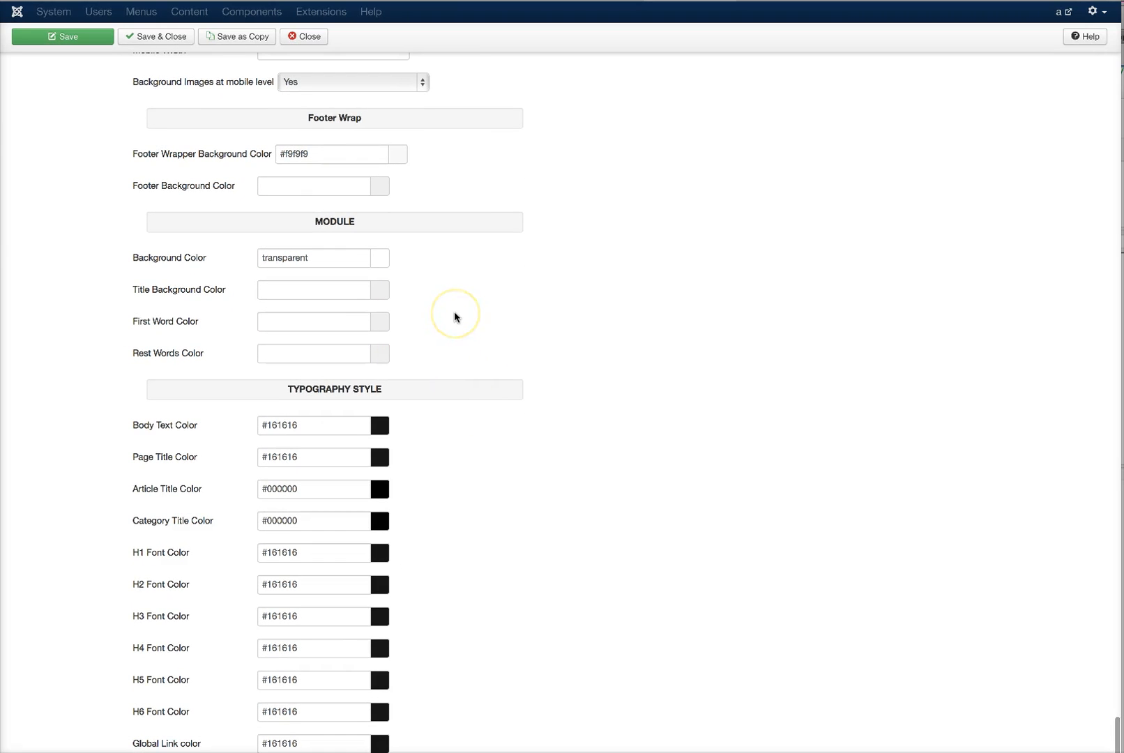
pyautogui.click(435, 337)
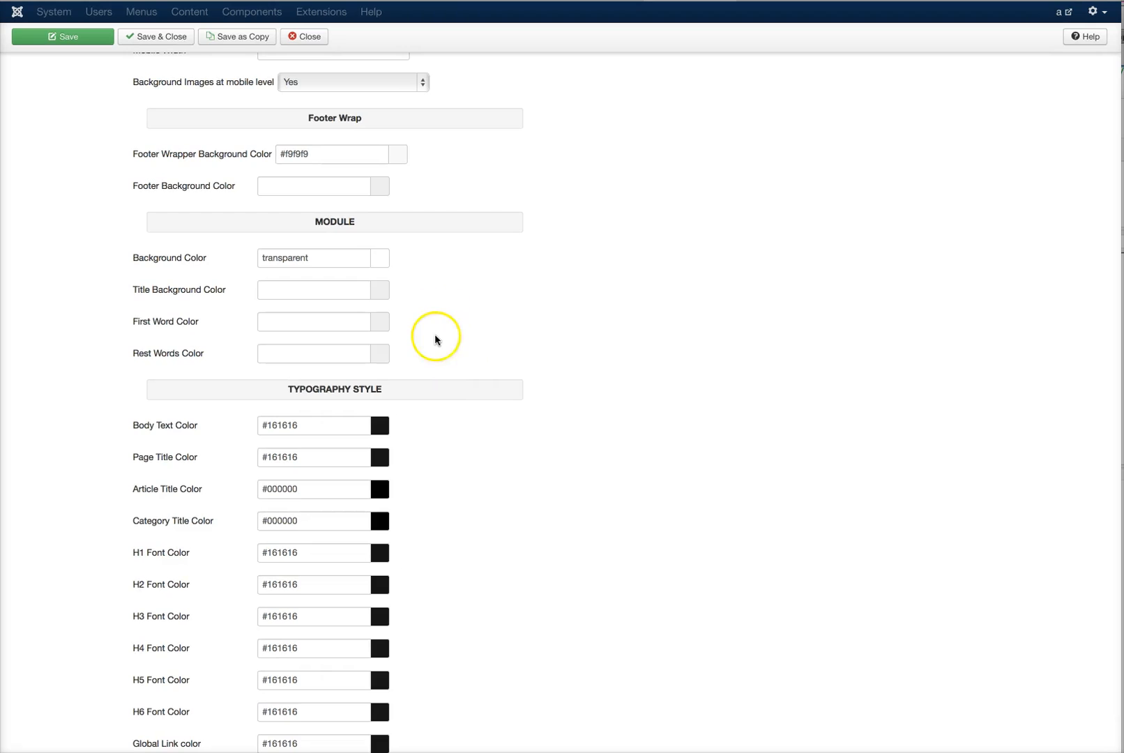
pyautogui.scroll(-3, 435, 337)
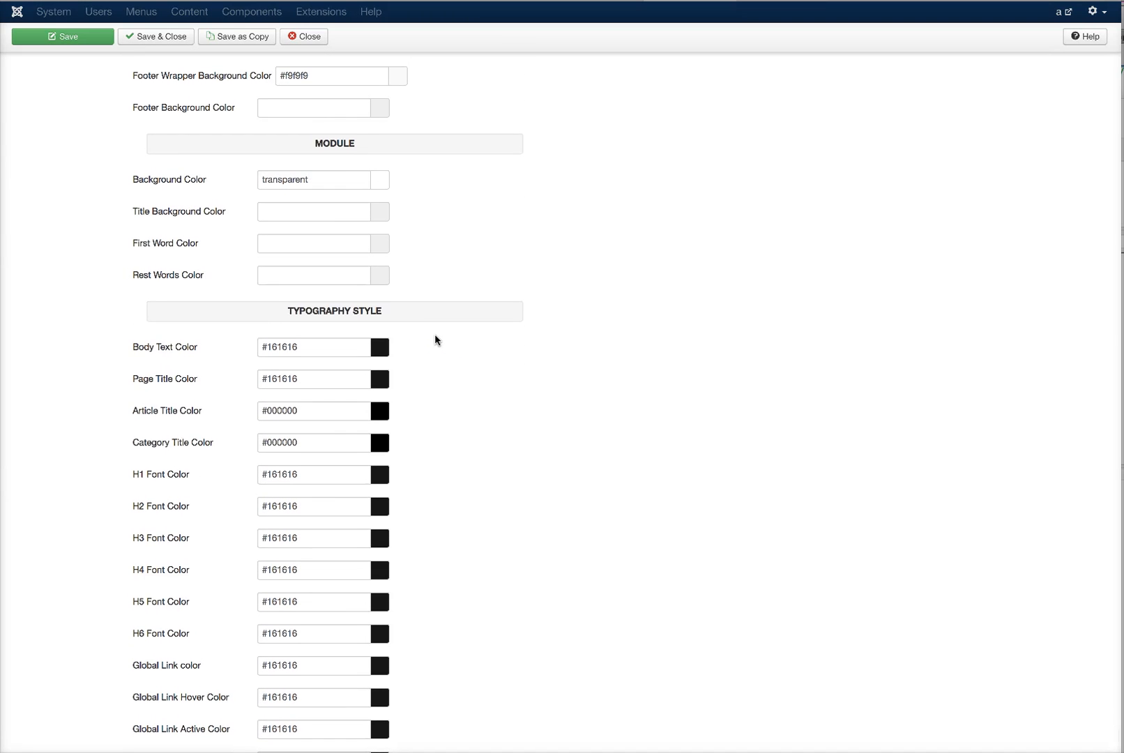
pyautogui.moveTo(164, 357)
# Step: Open the template's CSS3 Effects settings and examine the CSS3 Hover Effect option
pyautogui.scroll(20, 678, 538)
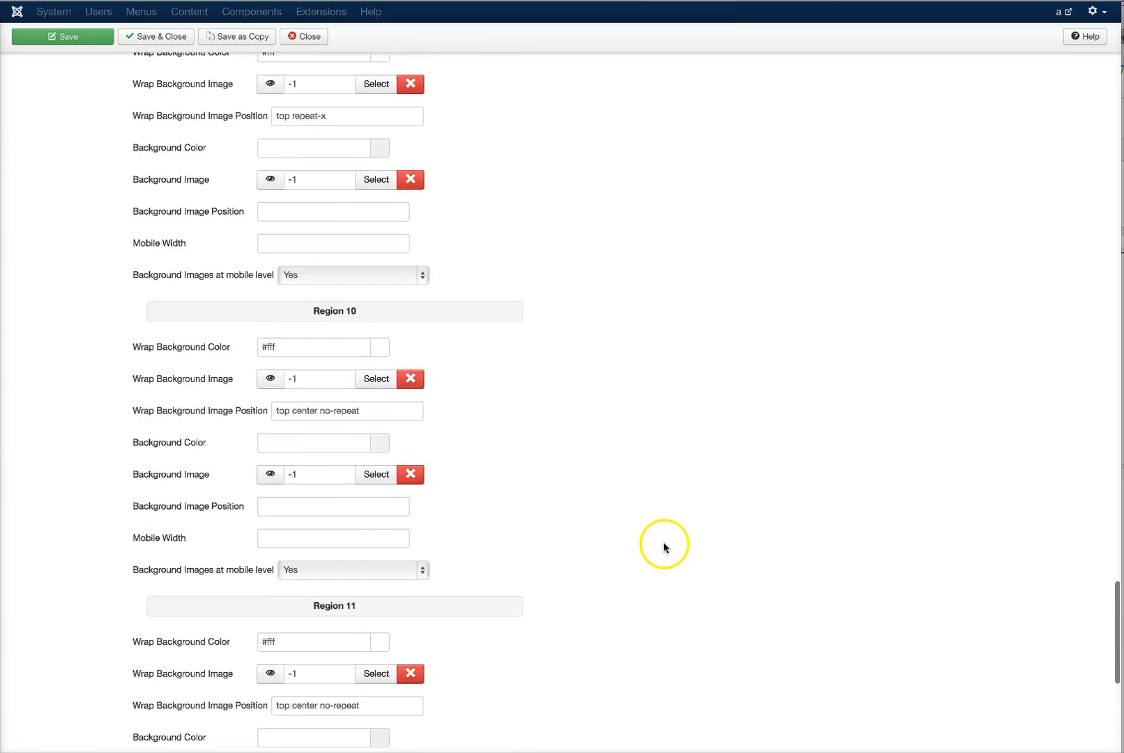
pyautogui.scroll(20, 660, 550)
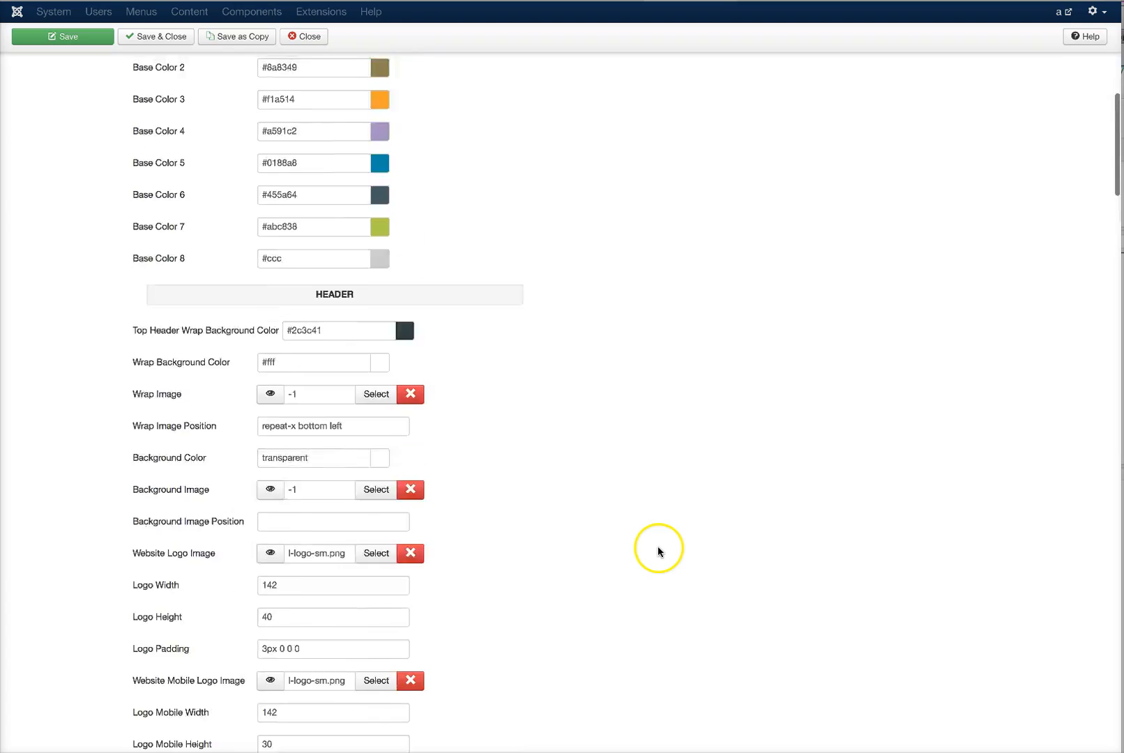
pyautogui.scroll(1, 656, 547)
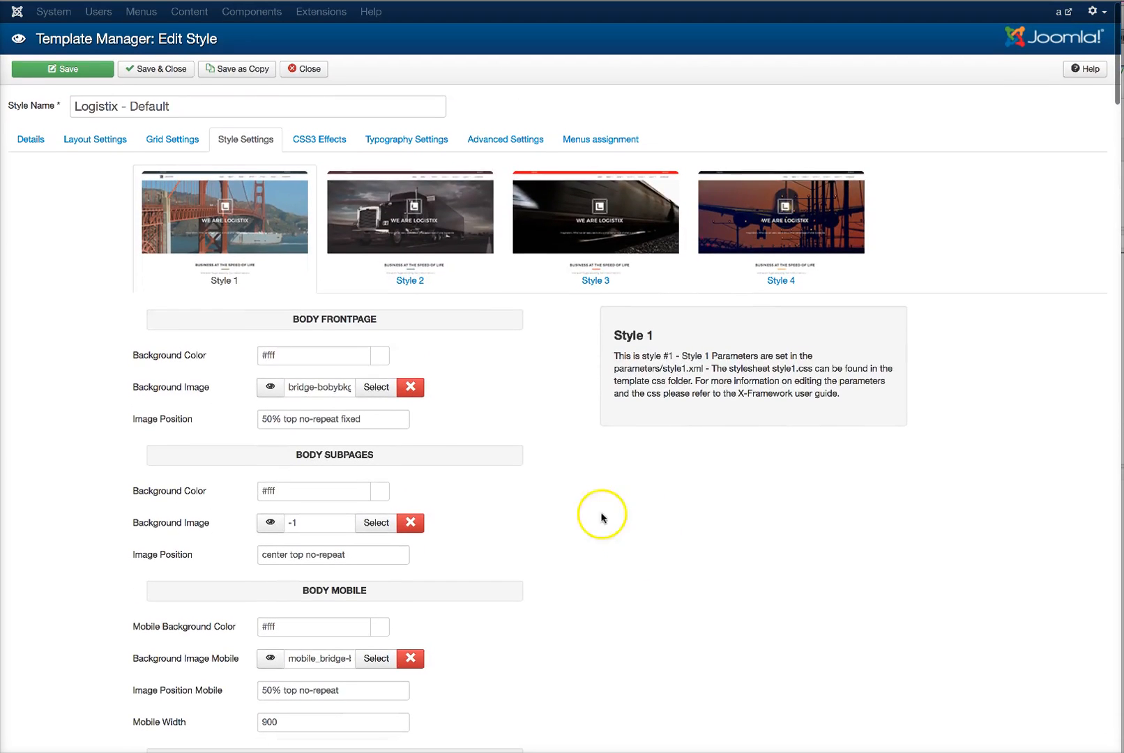
pyautogui.click(329, 145)
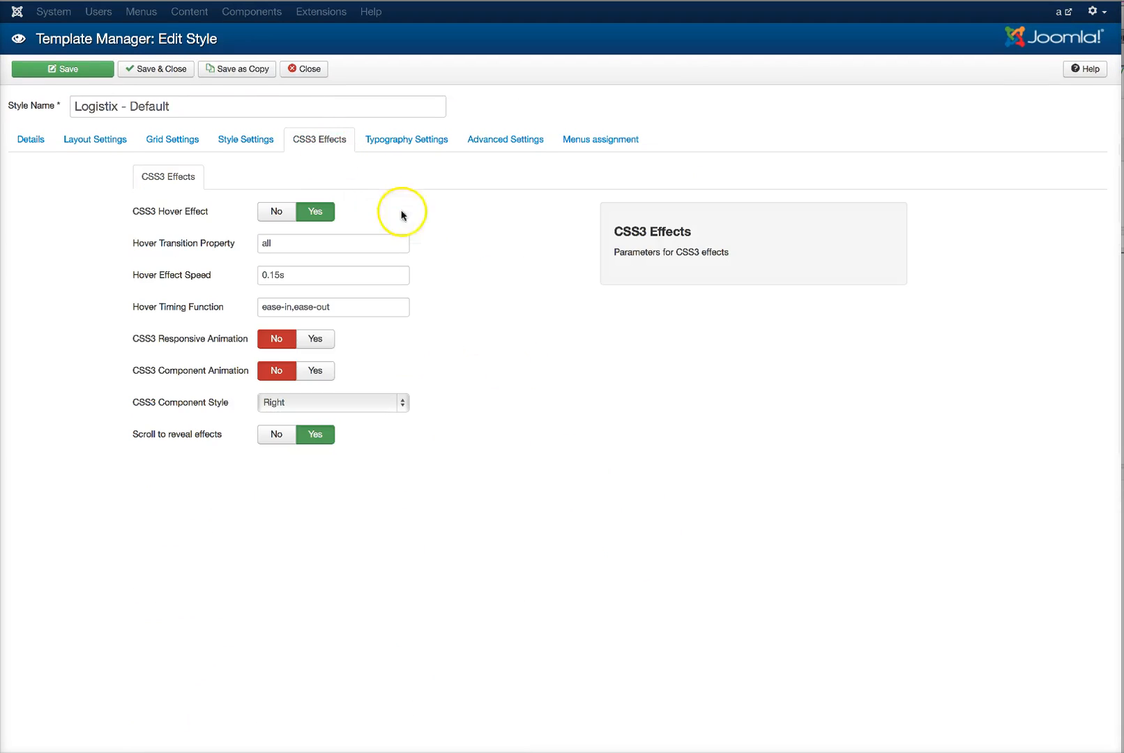
pyautogui.moveTo(171, 211)
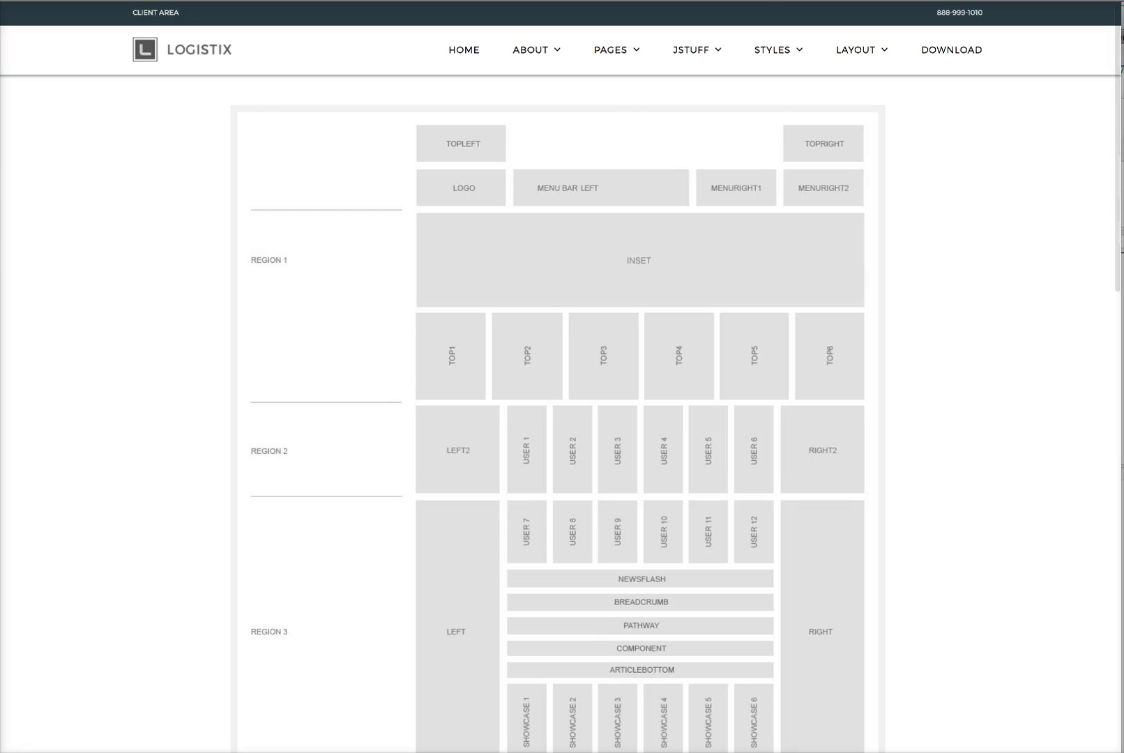
# Step: Check the hover effects of the main menu drop-downs on the Logistix front end and open the Style 1 demo
pyautogui.moveTo(697, 53)
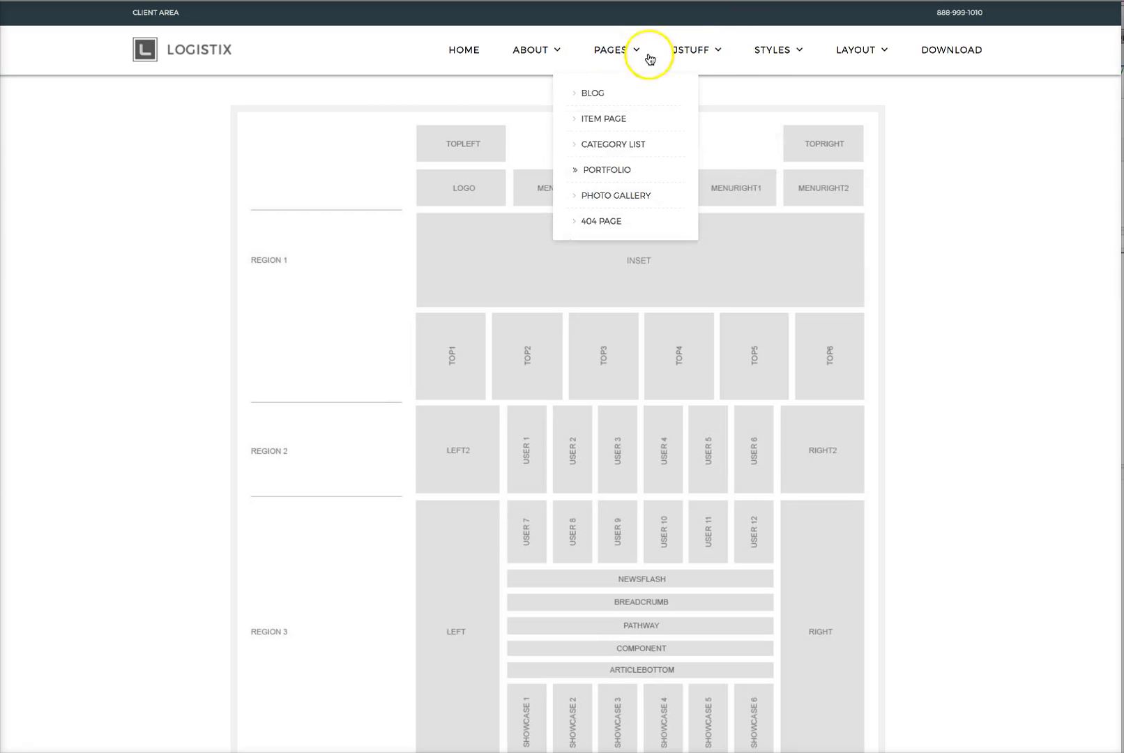
pyautogui.moveTo(856, 55)
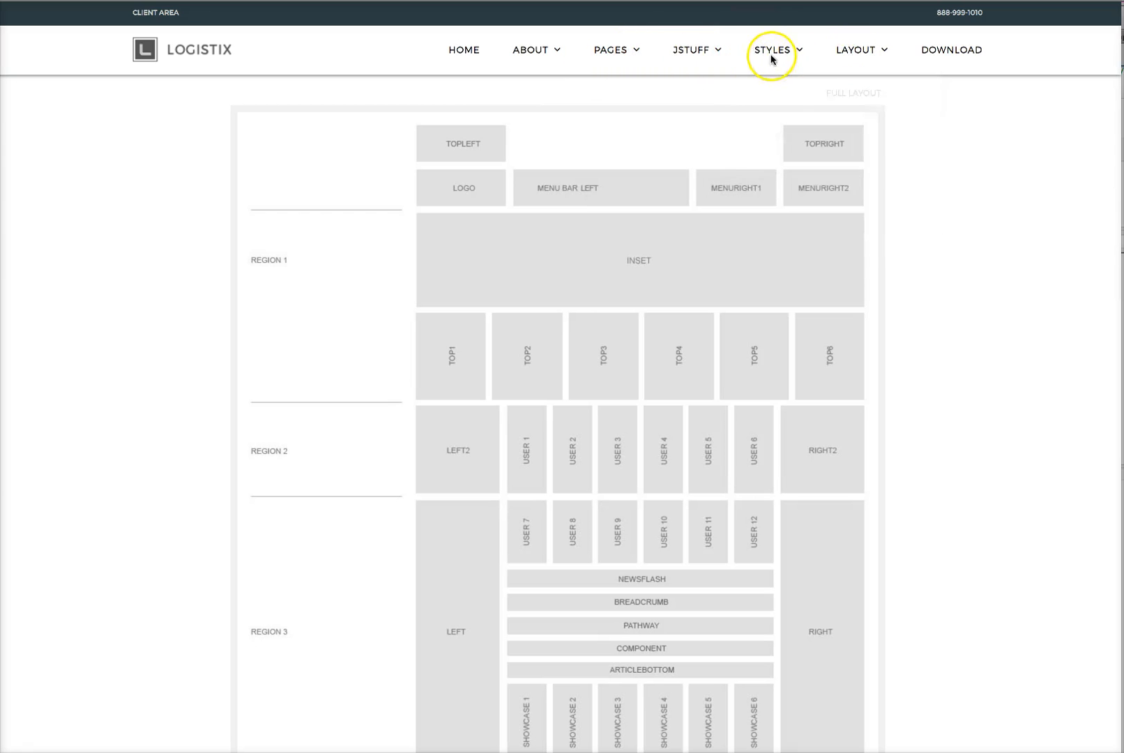
pyautogui.moveTo(770, 55)
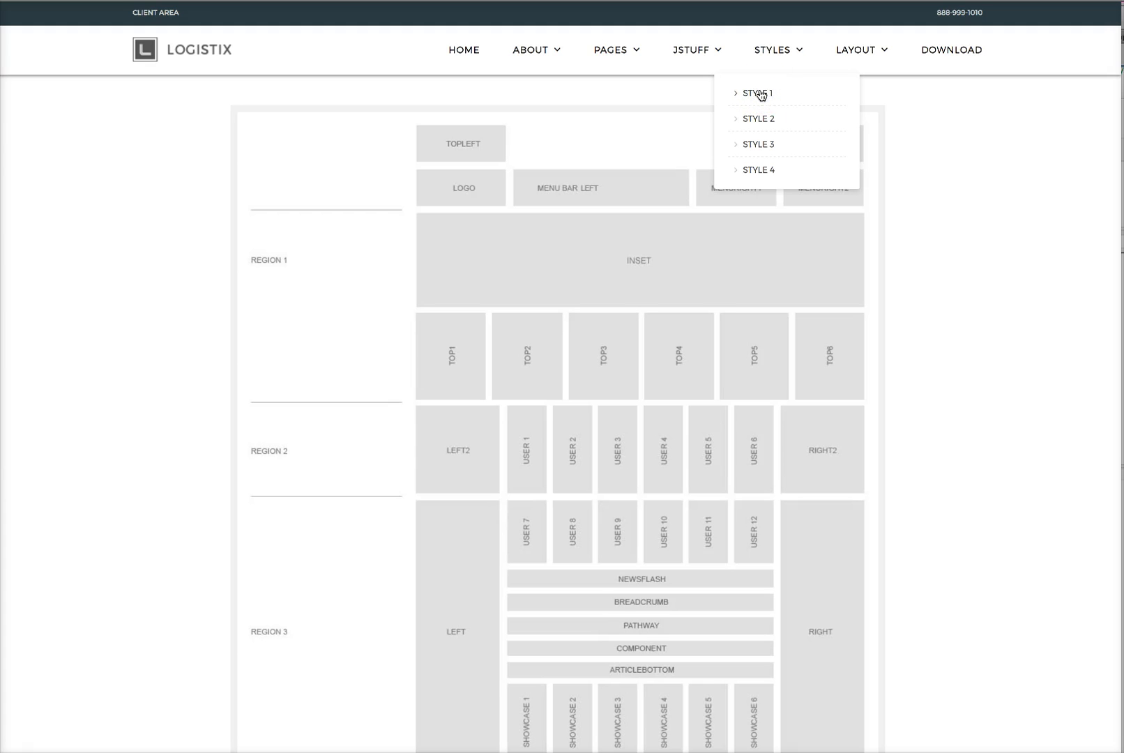
pyautogui.click(758, 94)
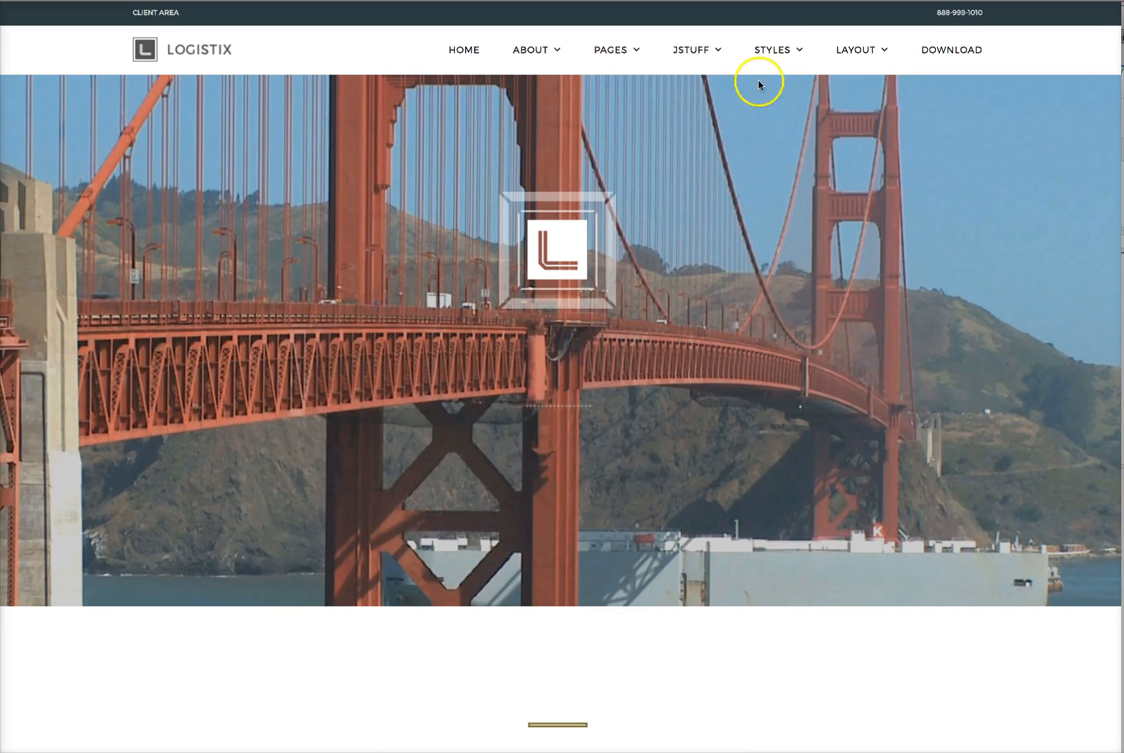
# Step: Open the Style 4 demo and examine its header and main menu drop-downs
pyautogui.moveTo(767, 48)
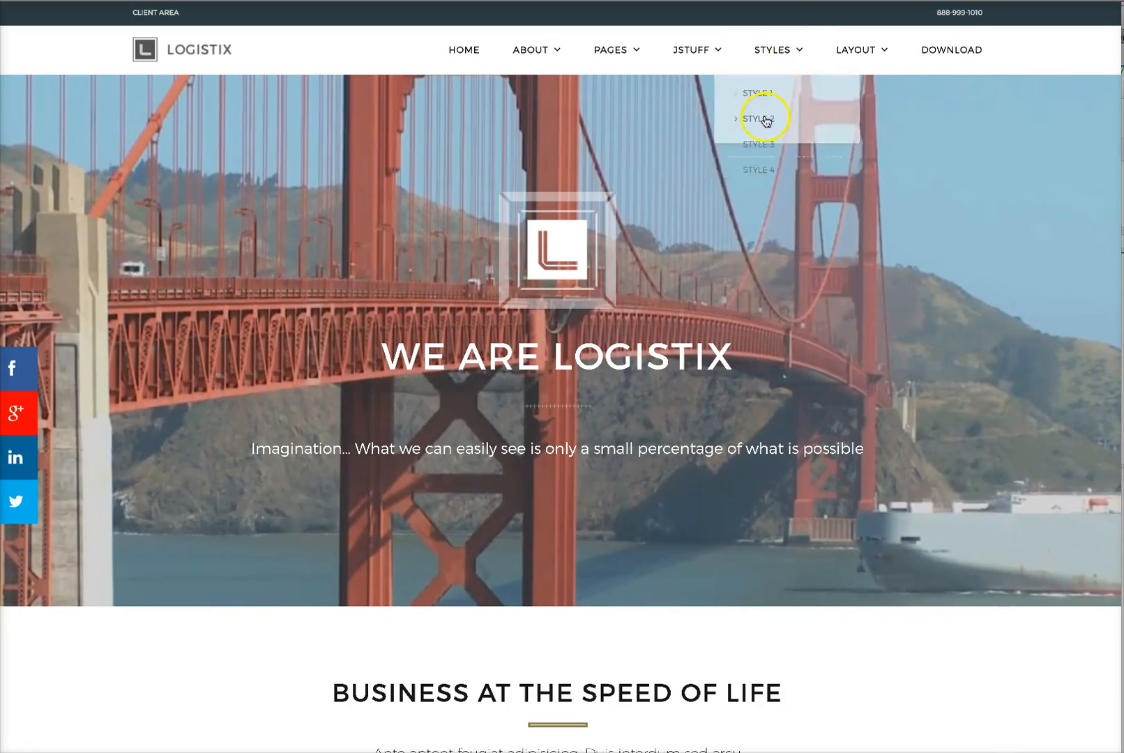
pyautogui.click(760, 172)
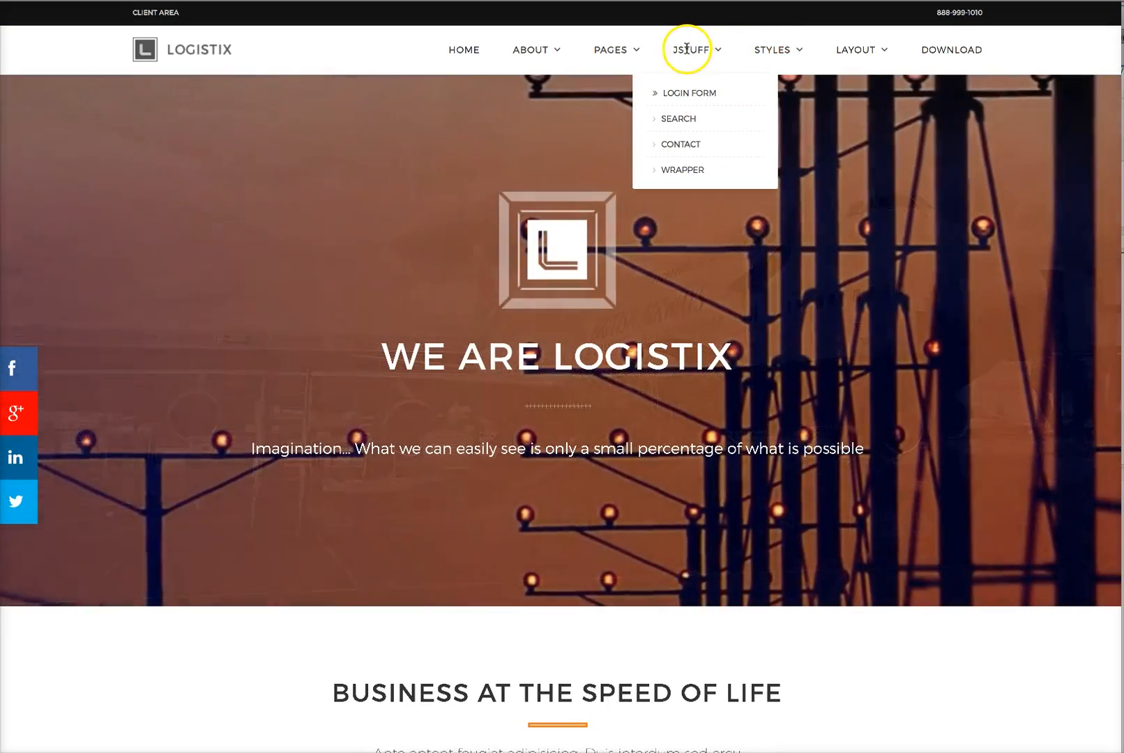
pyautogui.moveTo(604, 46)
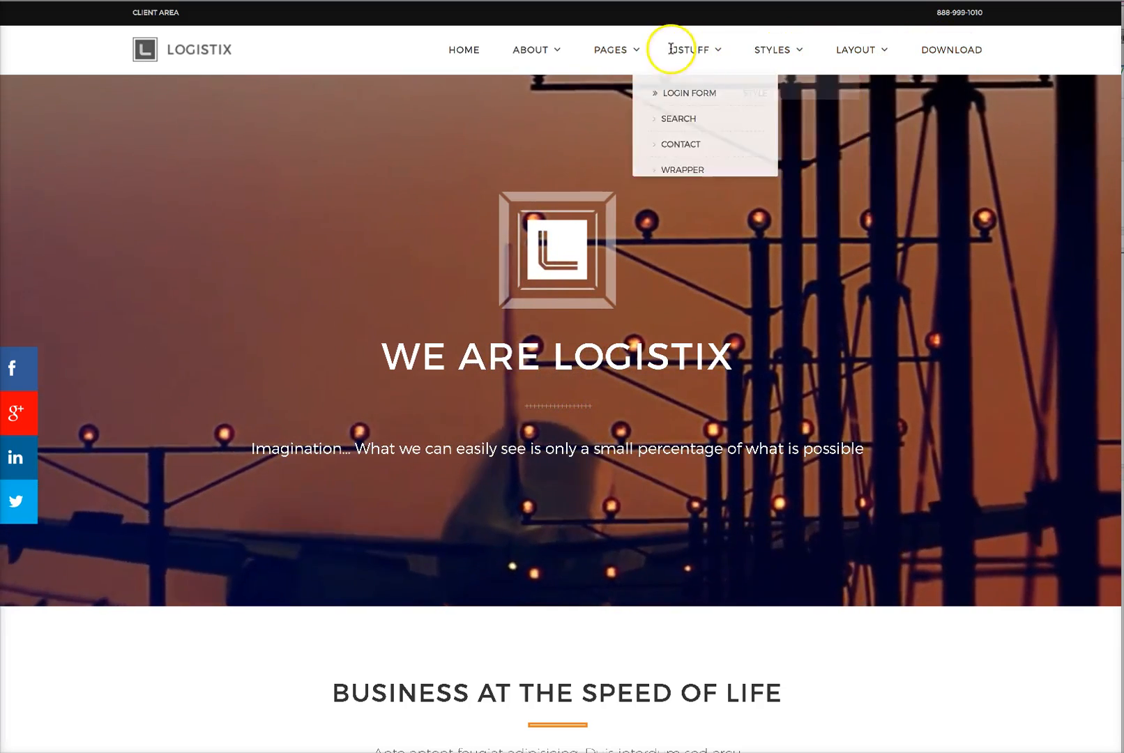
pyautogui.scroll(-1, 432, 303)
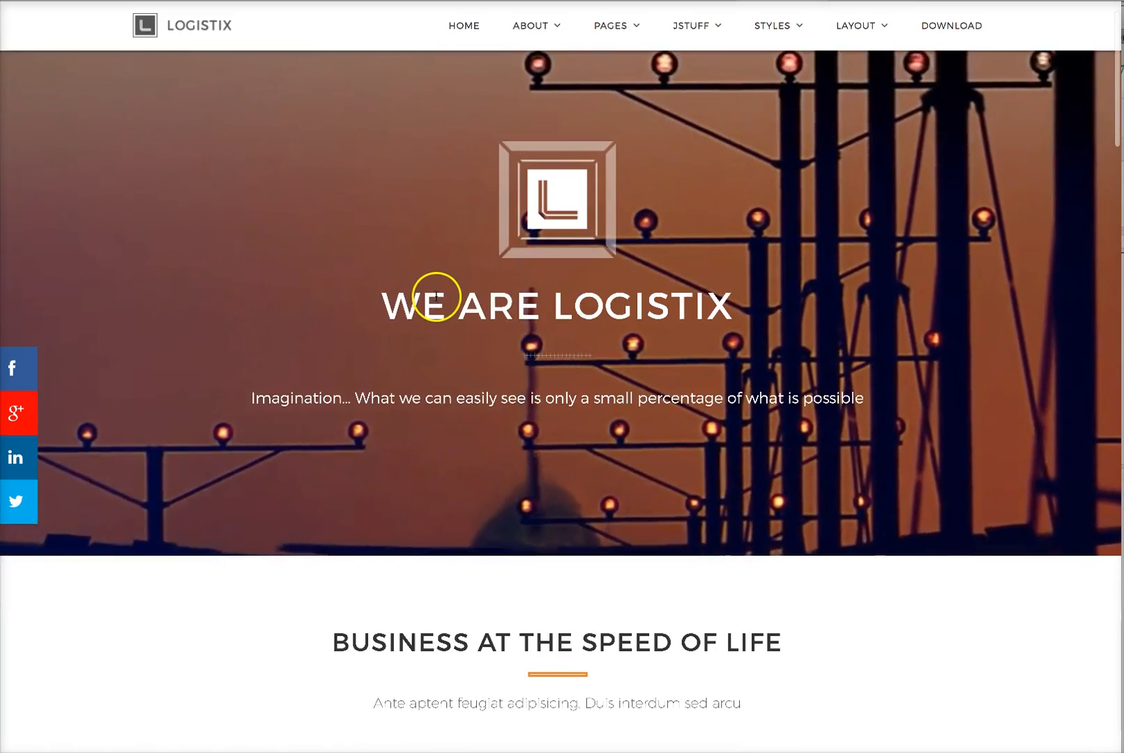
pyautogui.scroll(1, 436, 293)
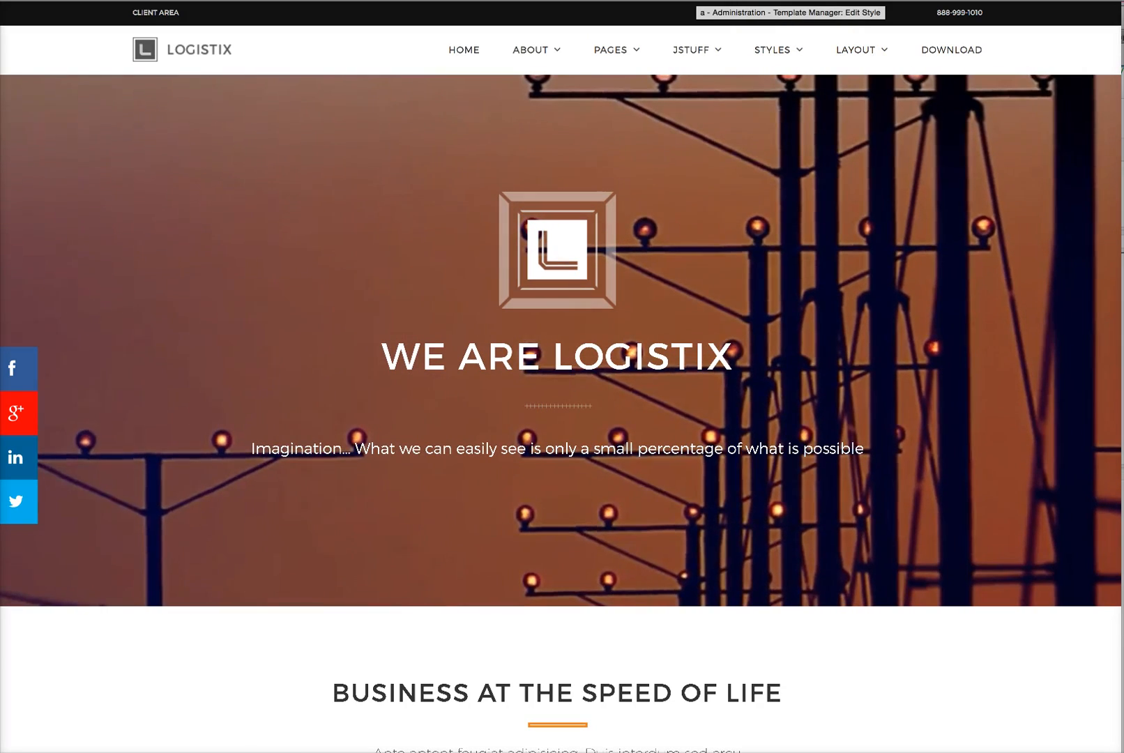
# Step: Return to the CSS3 Effects settings and read the descriptions of the Hover Effect Speed and Hover Timing Function options
pyautogui.click(697, 2)
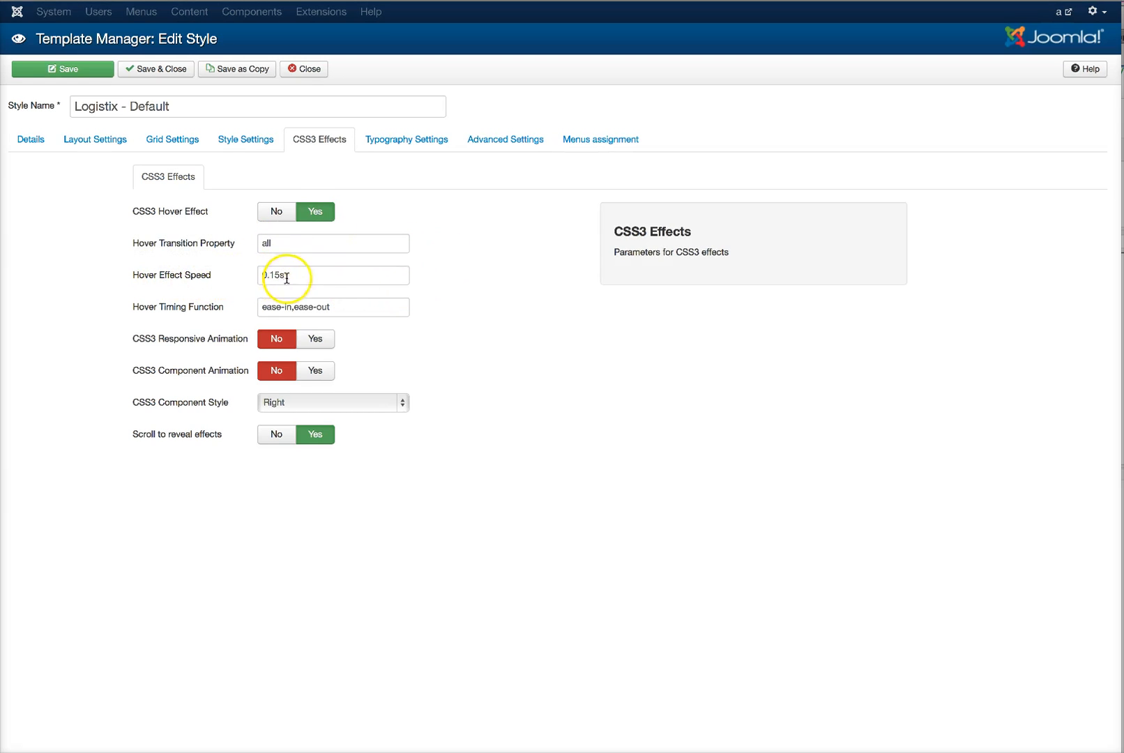
pyautogui.moveTo(144, 276)
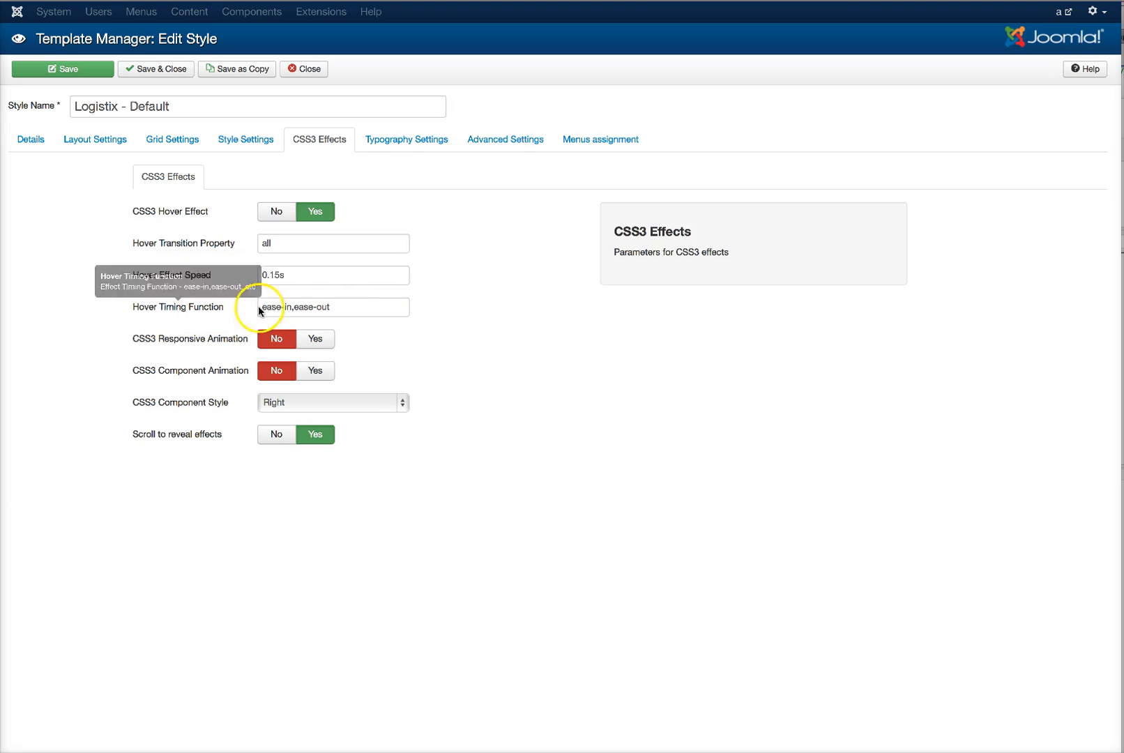
pyautogui.scroll(-1, 523, 310)
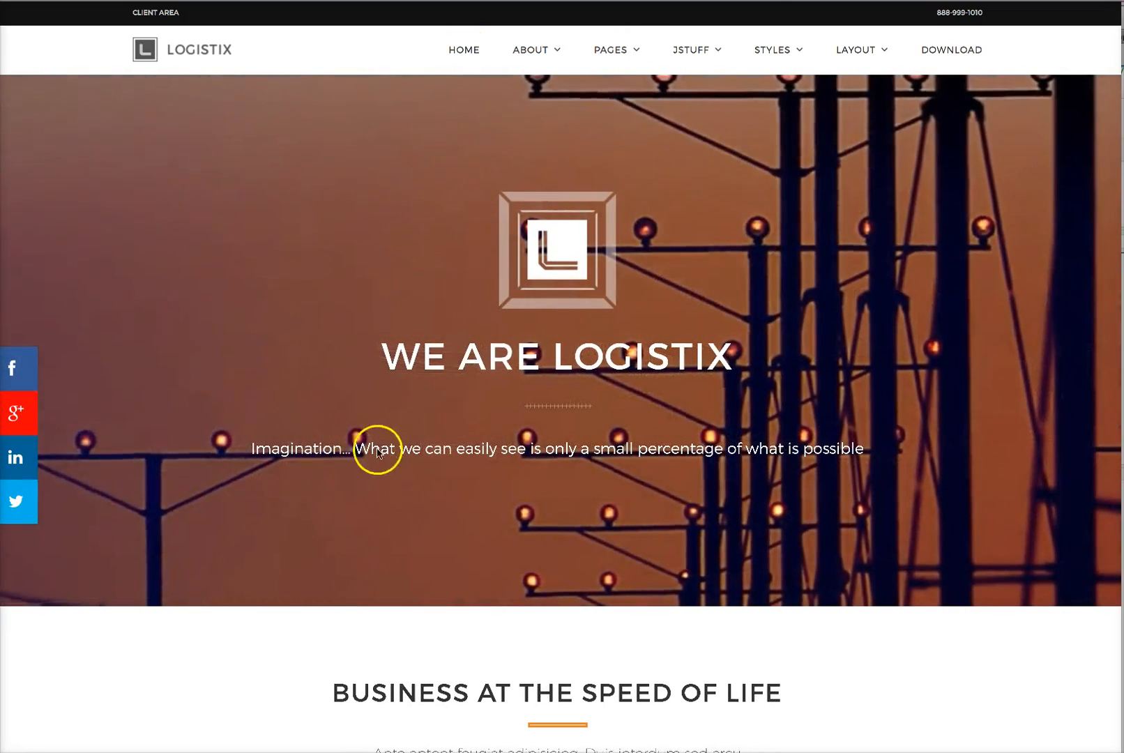
# Step: Examine the scroll-to-reveal effects on the Logistix front page, down to the We Think Global section
pyautogui.scroll(-2, 476, 391)
pyautogui.scroll(-10, 474, 390)
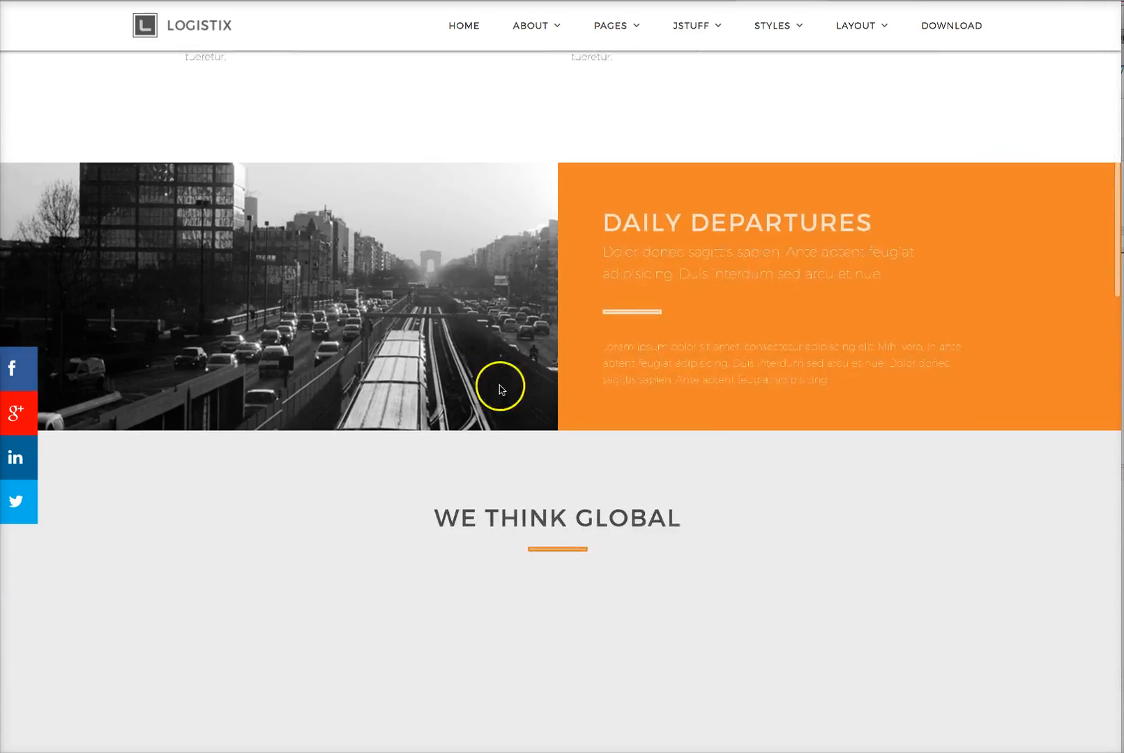
pyautogui.scroll(-4, 519, 456)
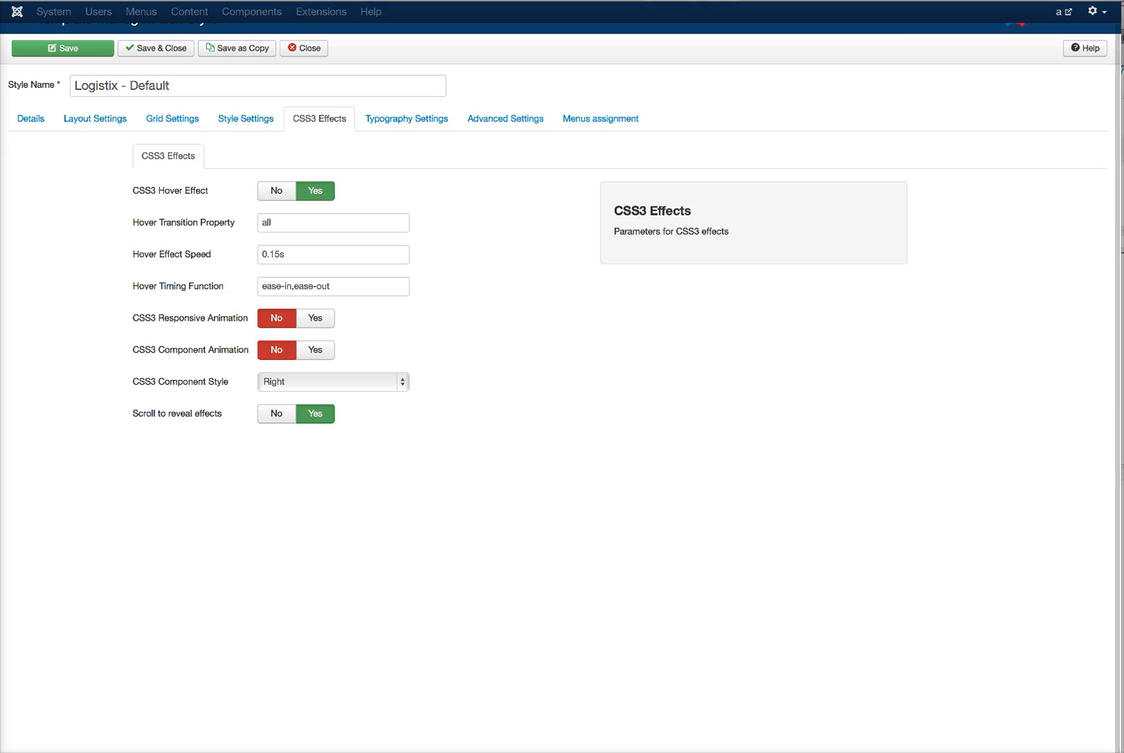
# Step: Set Scroll to reveal effects to No, save the template style and reload the Logistix front page
pyautogui.click(274, 414)
pyautogui.click(64, 48)
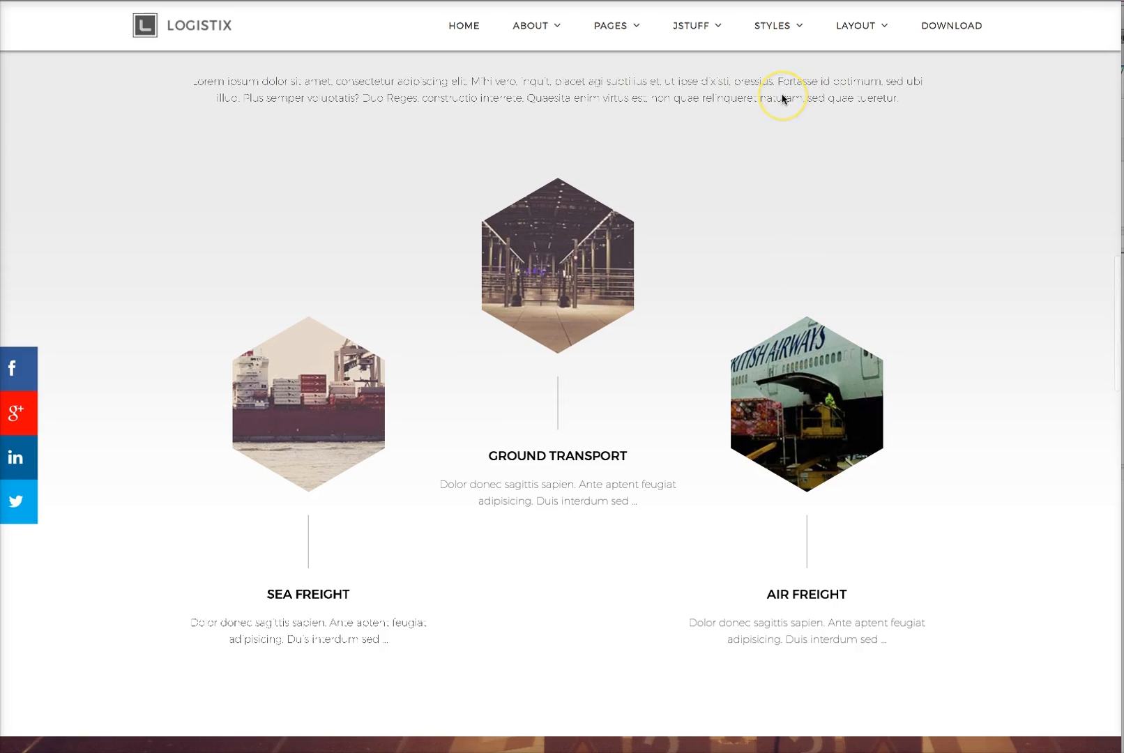
pyautogui.press('super+r')
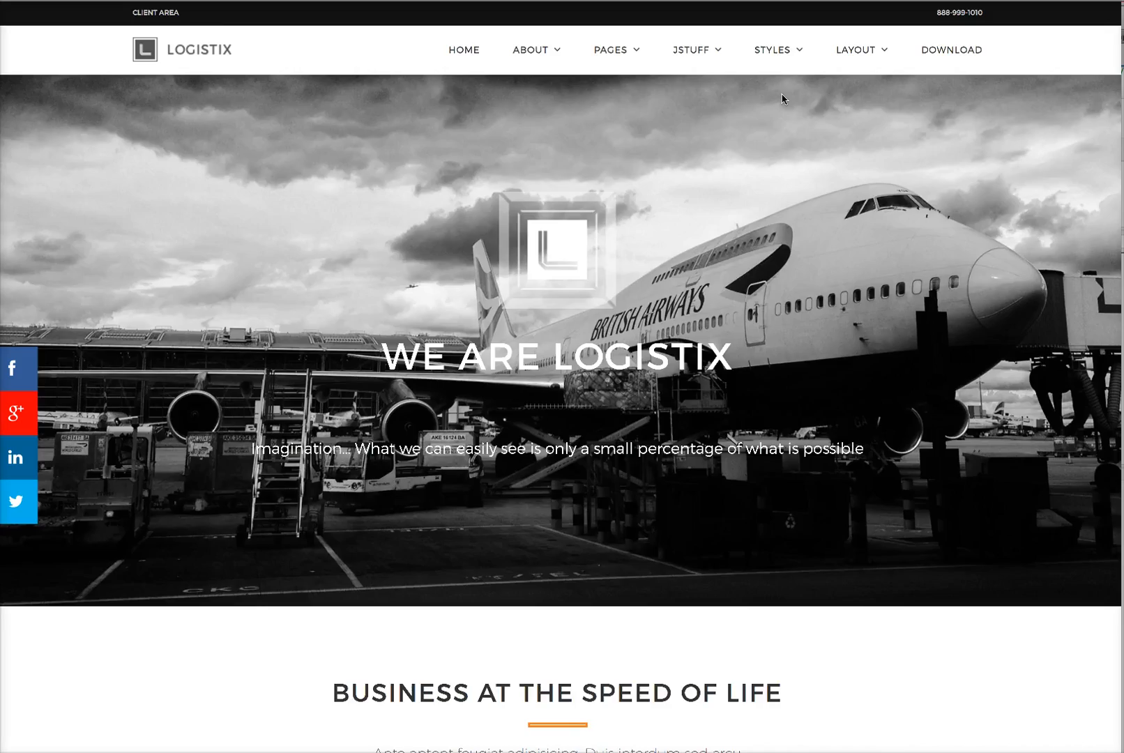
# Step: Check how the front page sections load without reveal effects, and set Scroll to reveal effects back to Yes
pyautogui.scroll(-15, 738, 370)
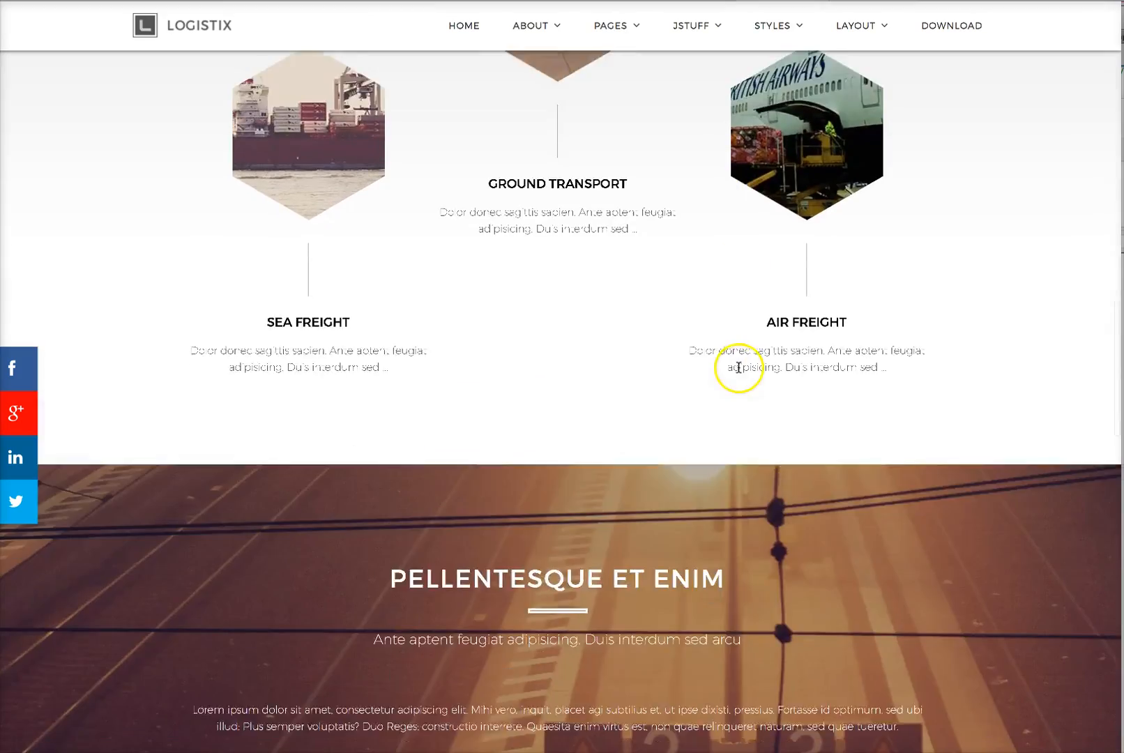
pyautogui.scroll(-15, 736, 366)
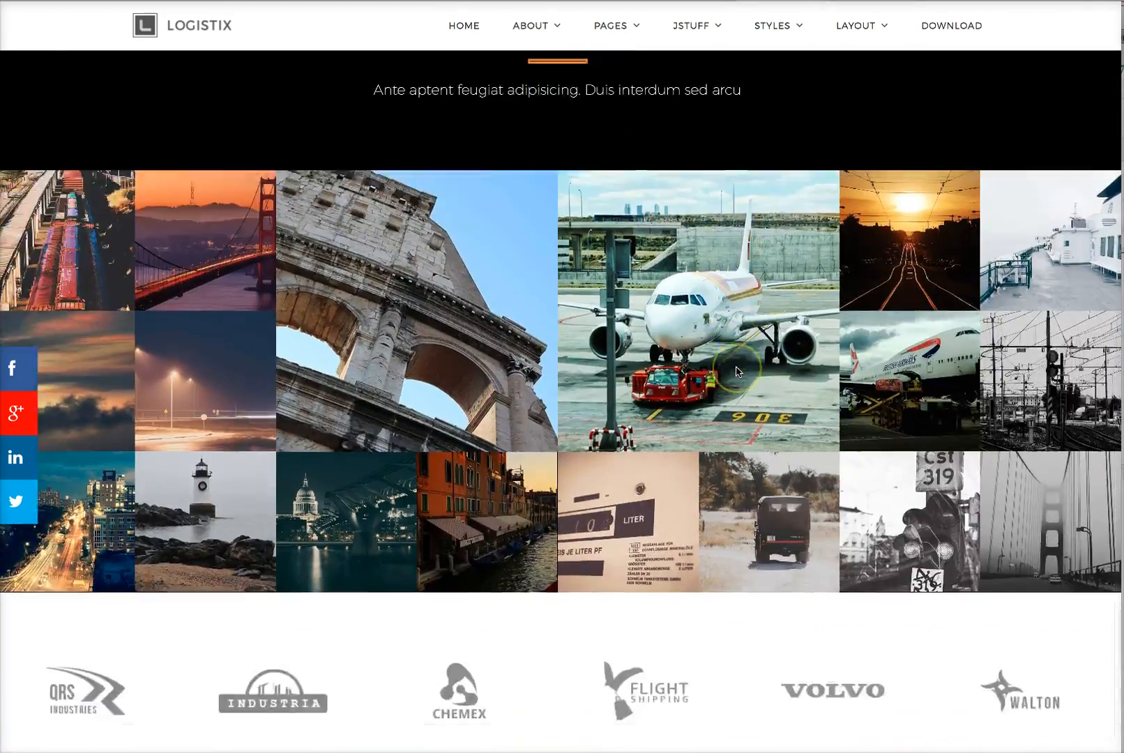
pyautogui.scroll(14, 735, 366)
pyautogui.scroll(20, 736, 366)
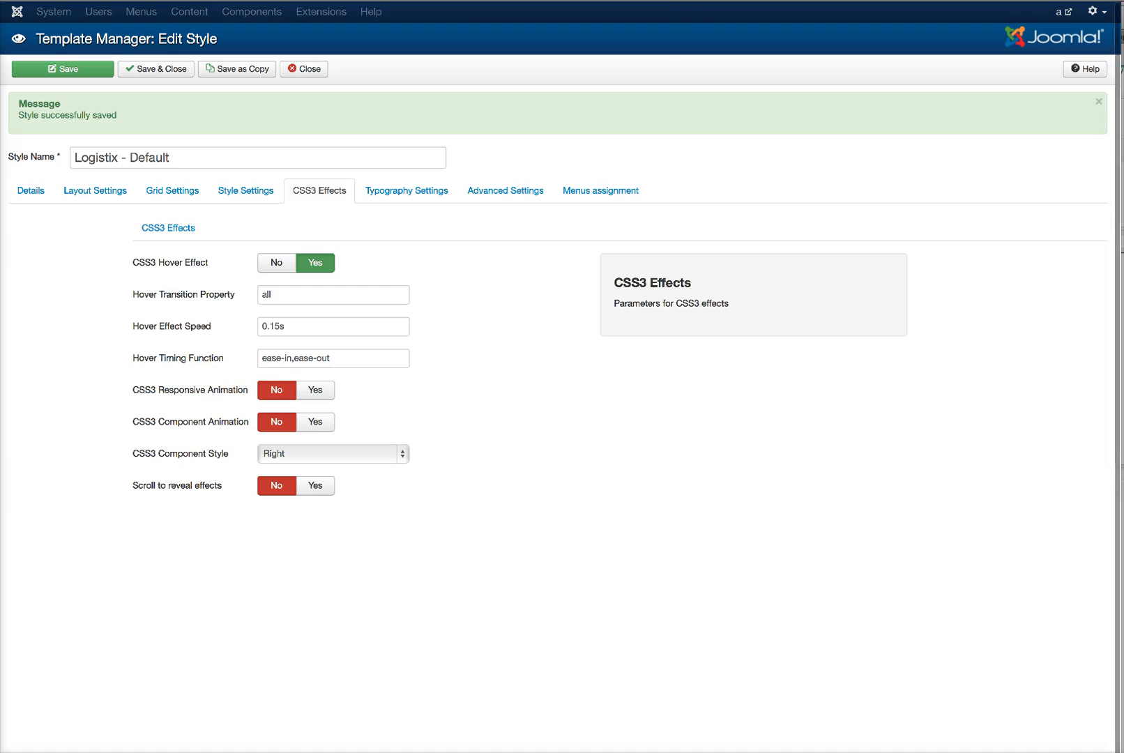
pyautogui.click(310, 488)
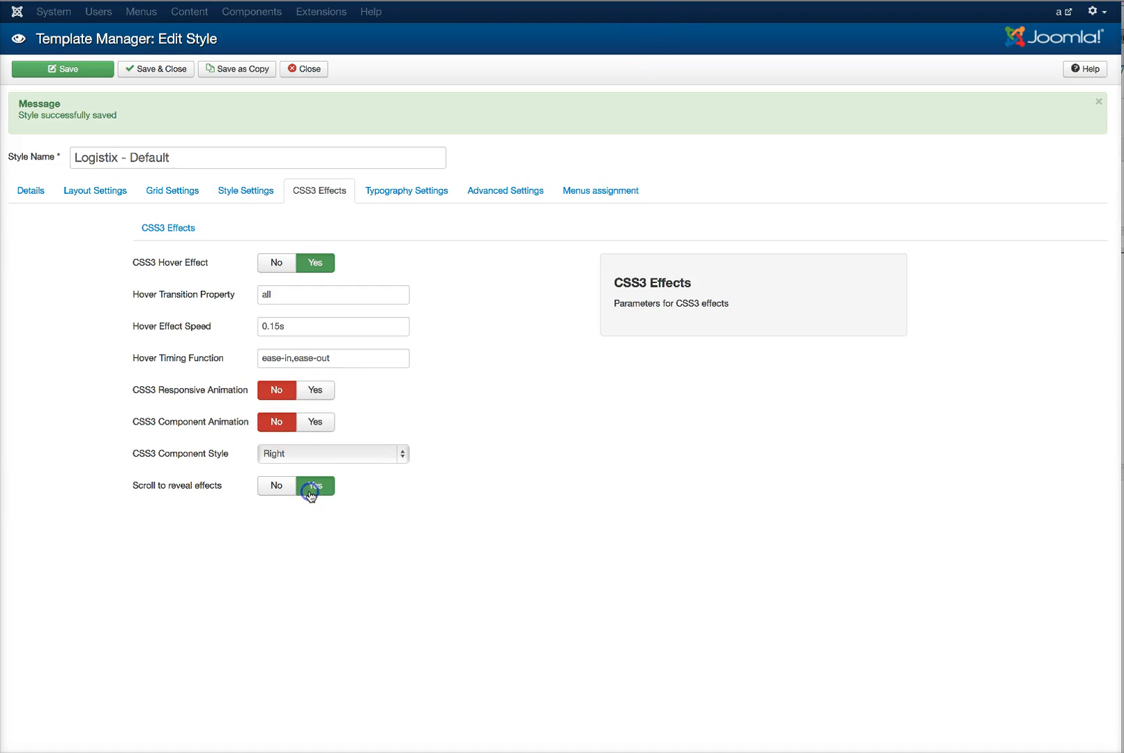
# Step: Open the Typography Settings and review the text direction, font size, font family and heading size options
pyautogui.click(404, 196)
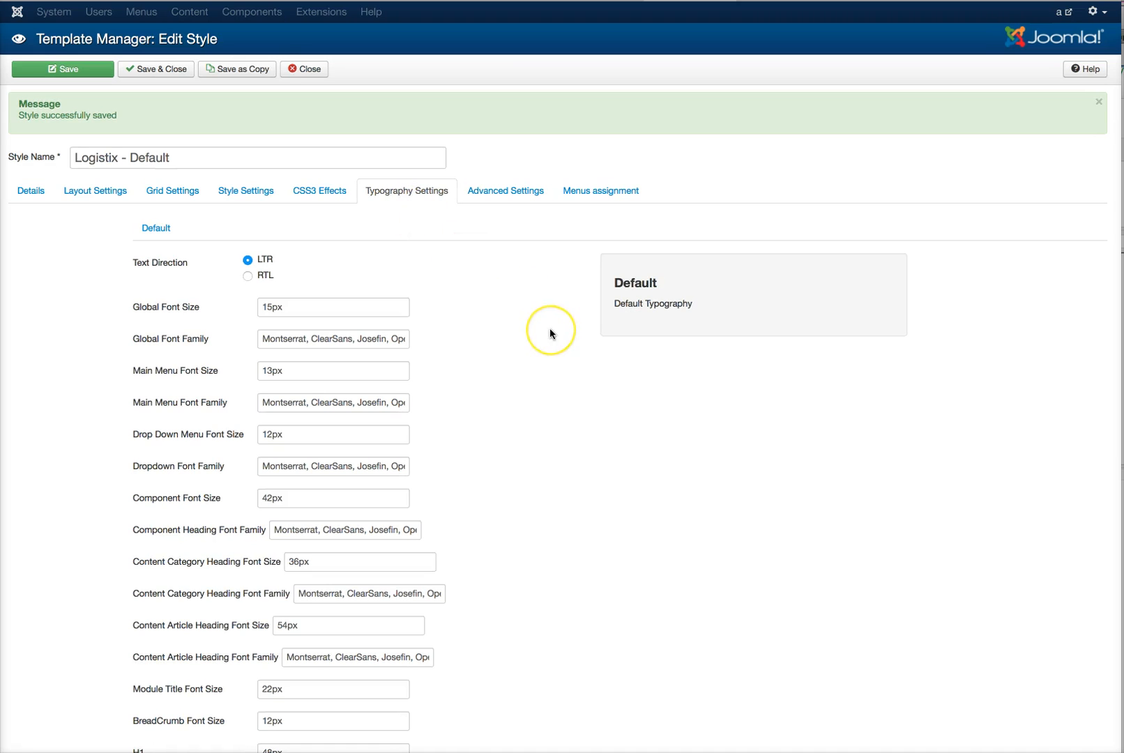
pyautogui.scroll(-3, 549, 333)
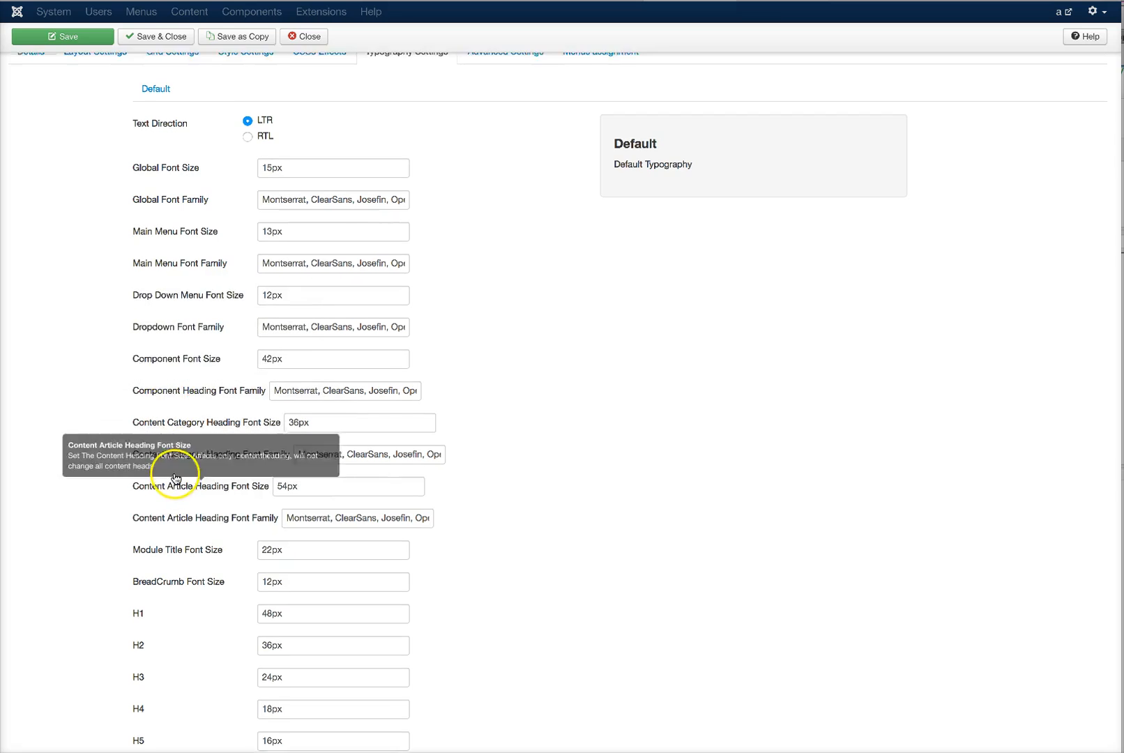
pyautogui.scroll(2, 170, 530)
pyautogui.scroll(1, 171, 580)
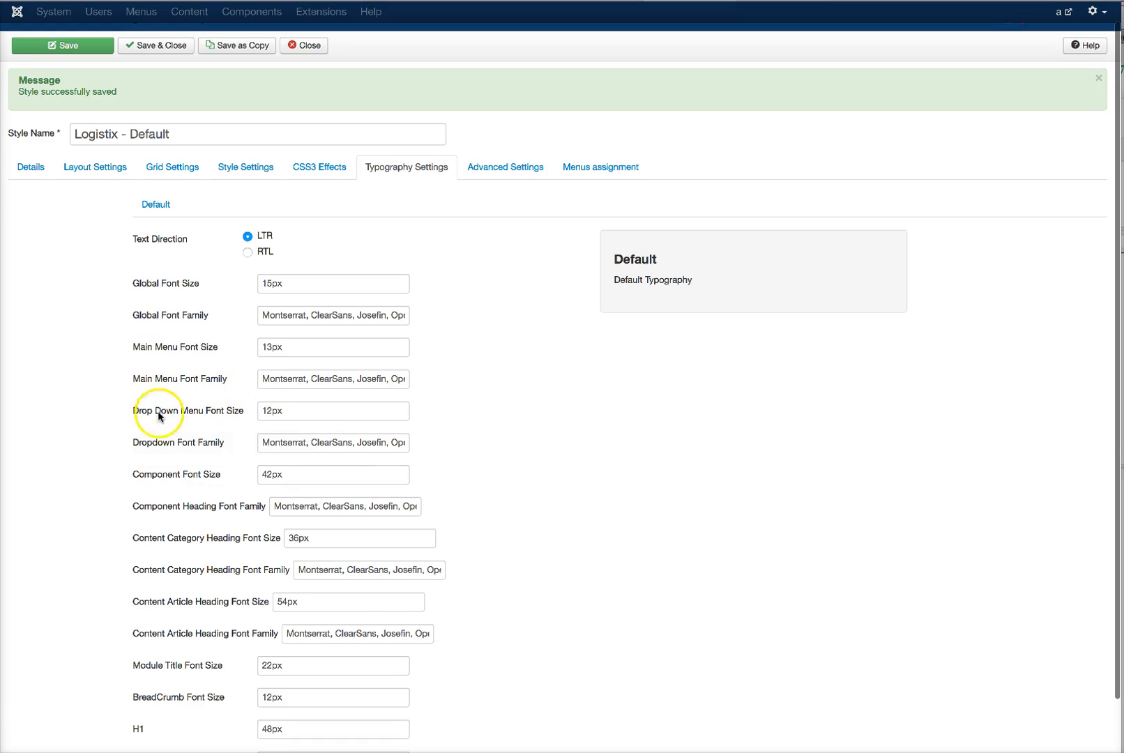
pyautogui.scroll(-4, 542, 430)
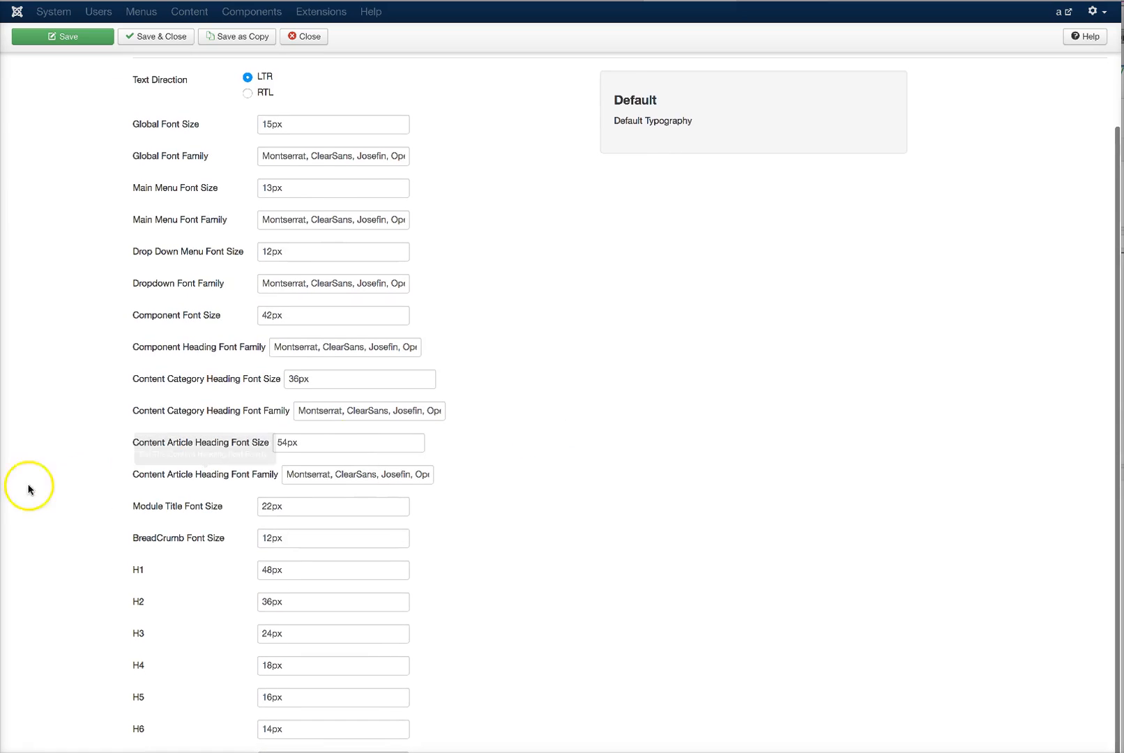
pyautogui.scroll(5, 528, 396)
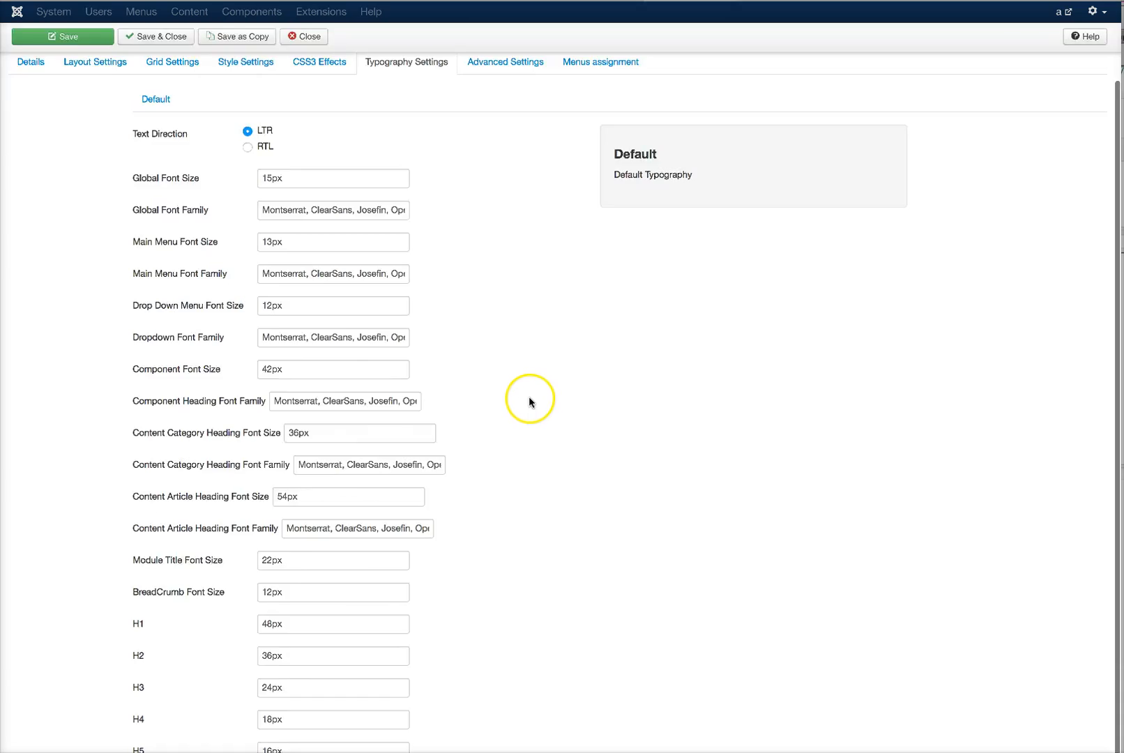
# Step: Open the Advanced Settings and review the CSS Mode choices, keeping Separate Files selected
pyautogui.click(500, 198)
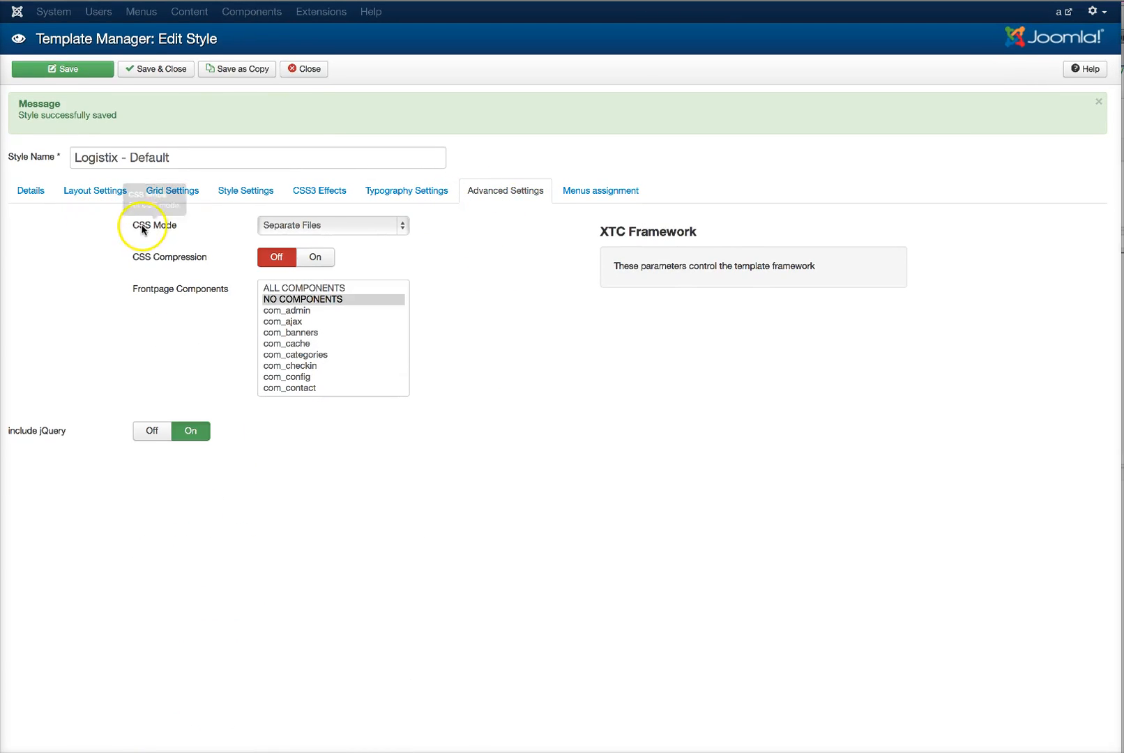
pyautogui.click(333, 226)
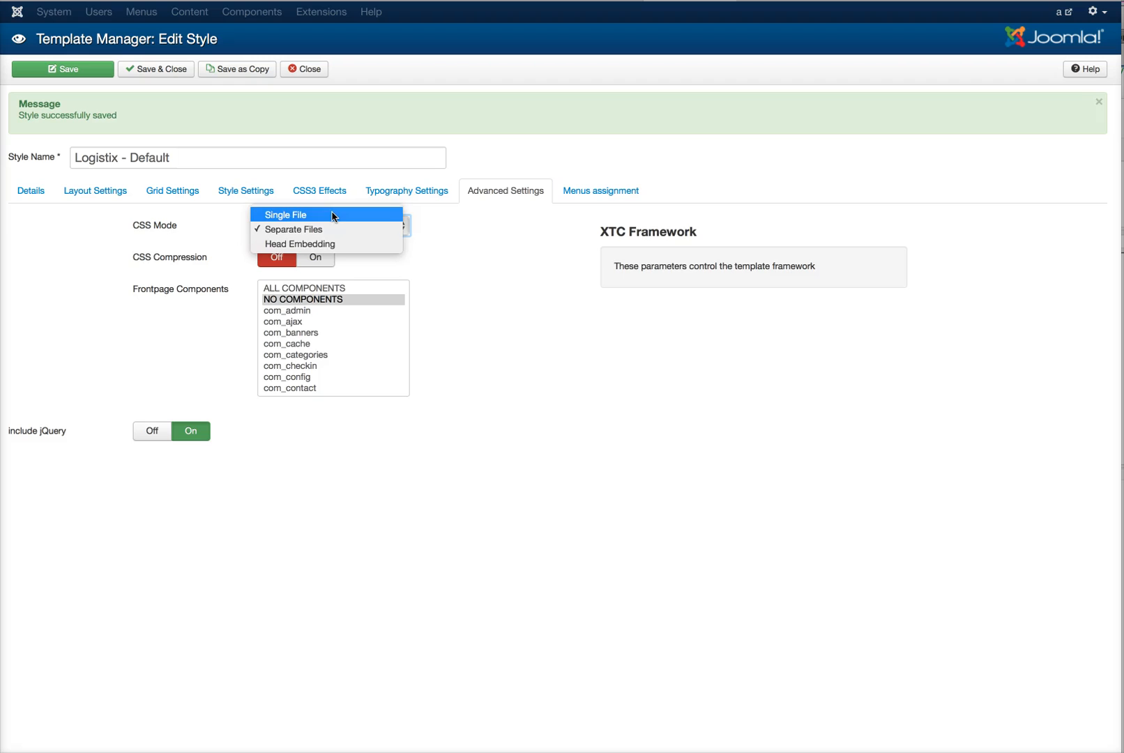
pyautogui.click(301, 229)
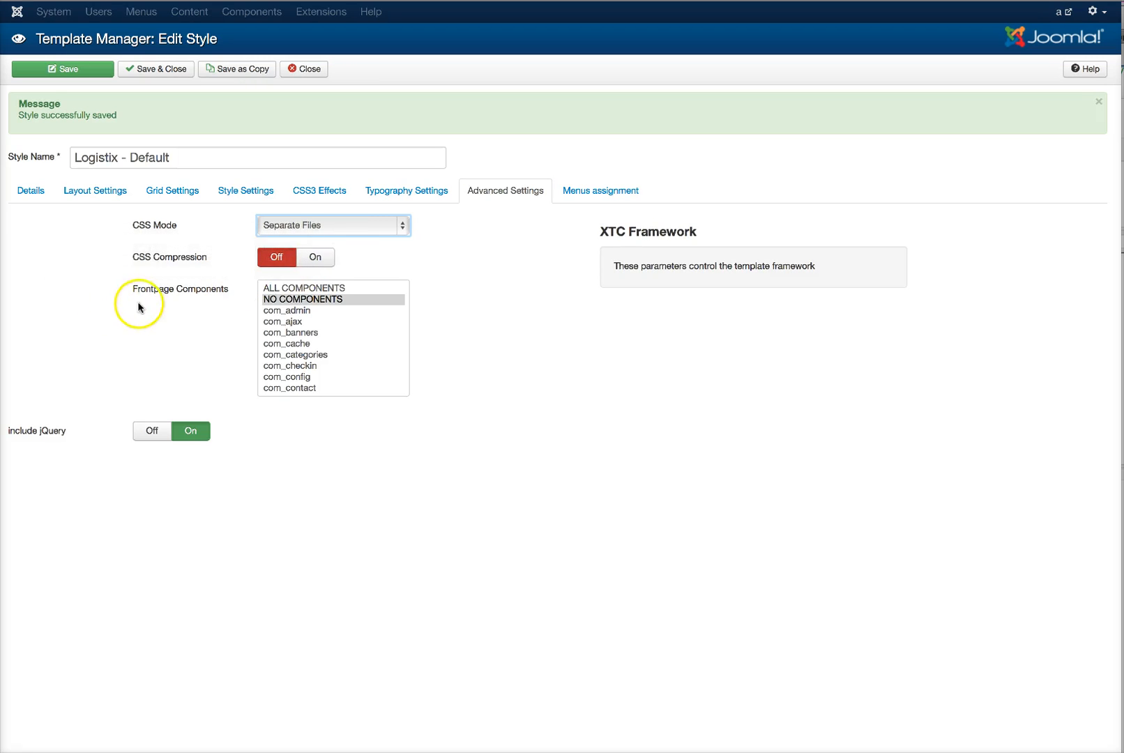
# Step: Look through the Frontpage Components list and examine the include jQuery option
pyautogui.scroll(-1, 173, 281)
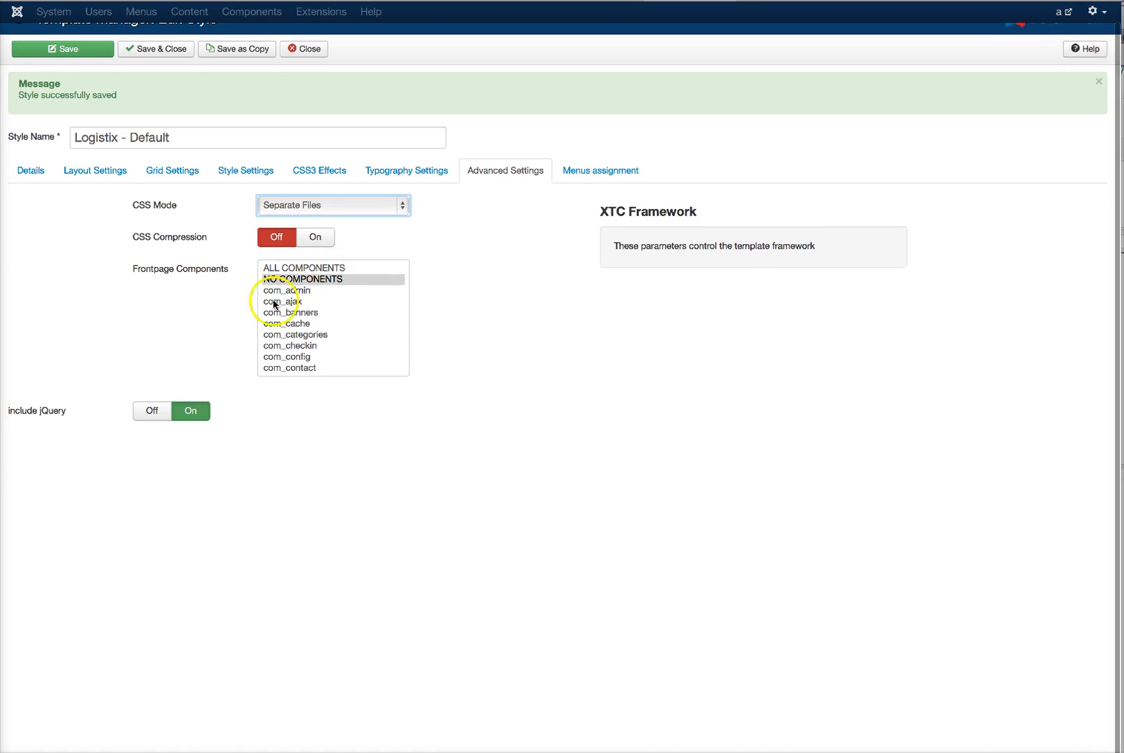
pyautogui.scroll(-5, 321, 345)
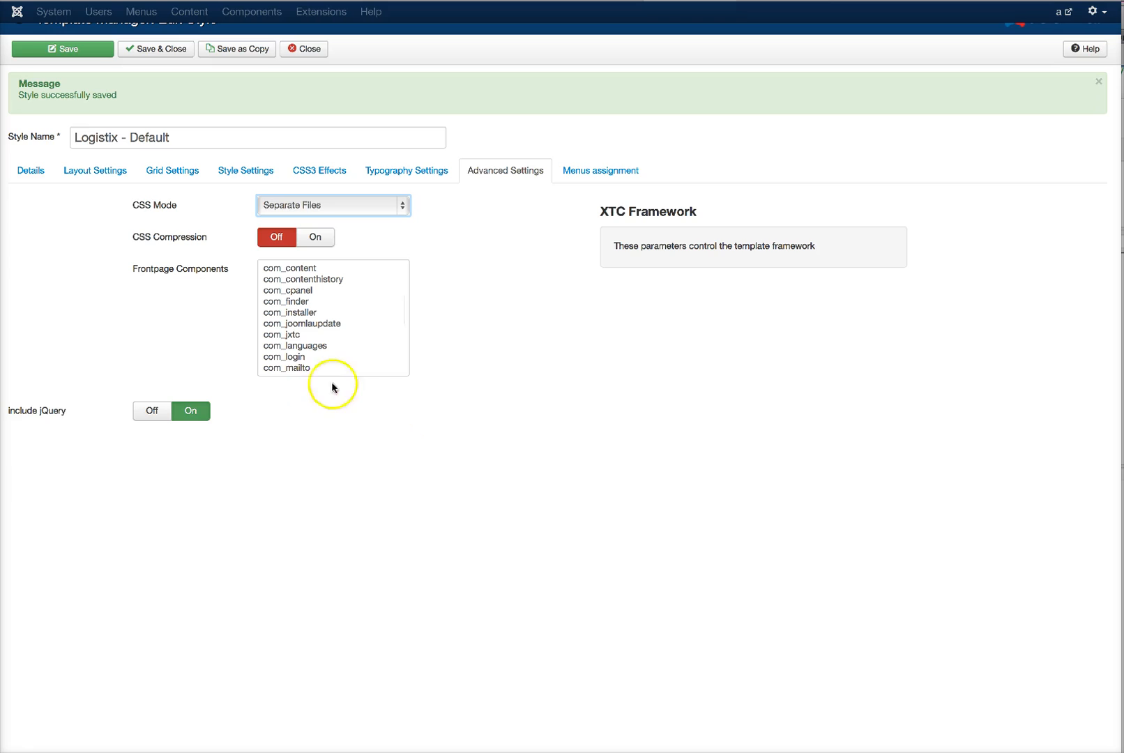
pyautogui.moveTo(49, 414)
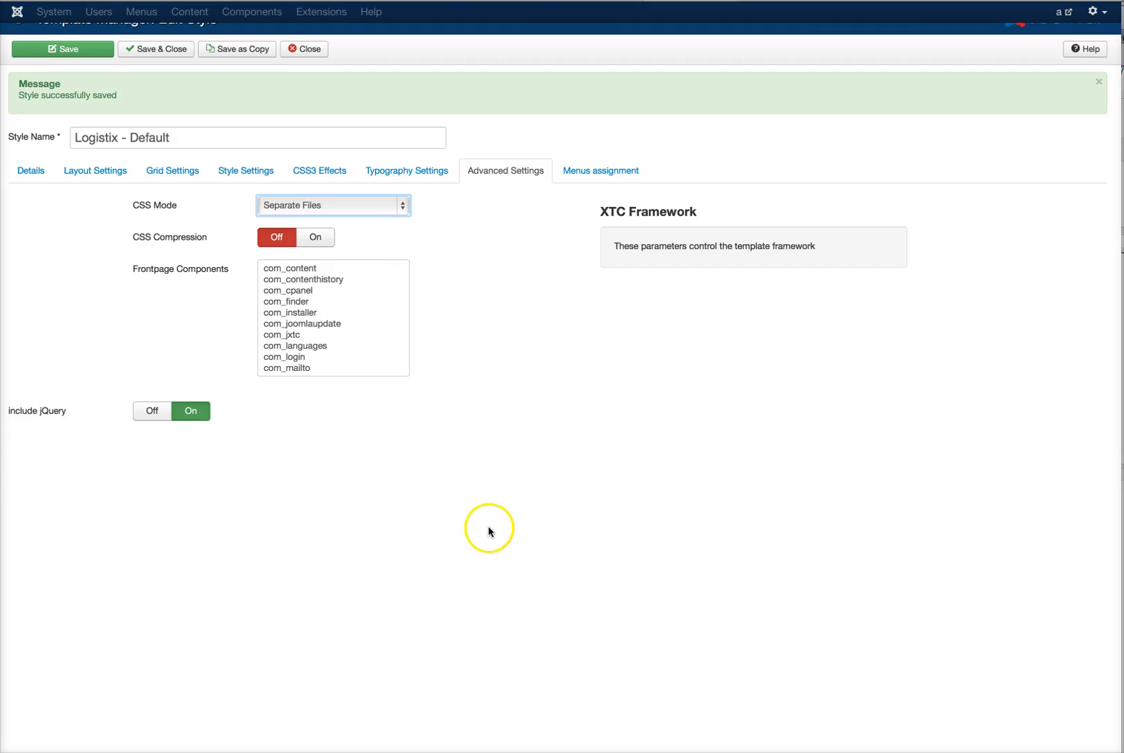
pyautogui.scroll(1, 488, 531)
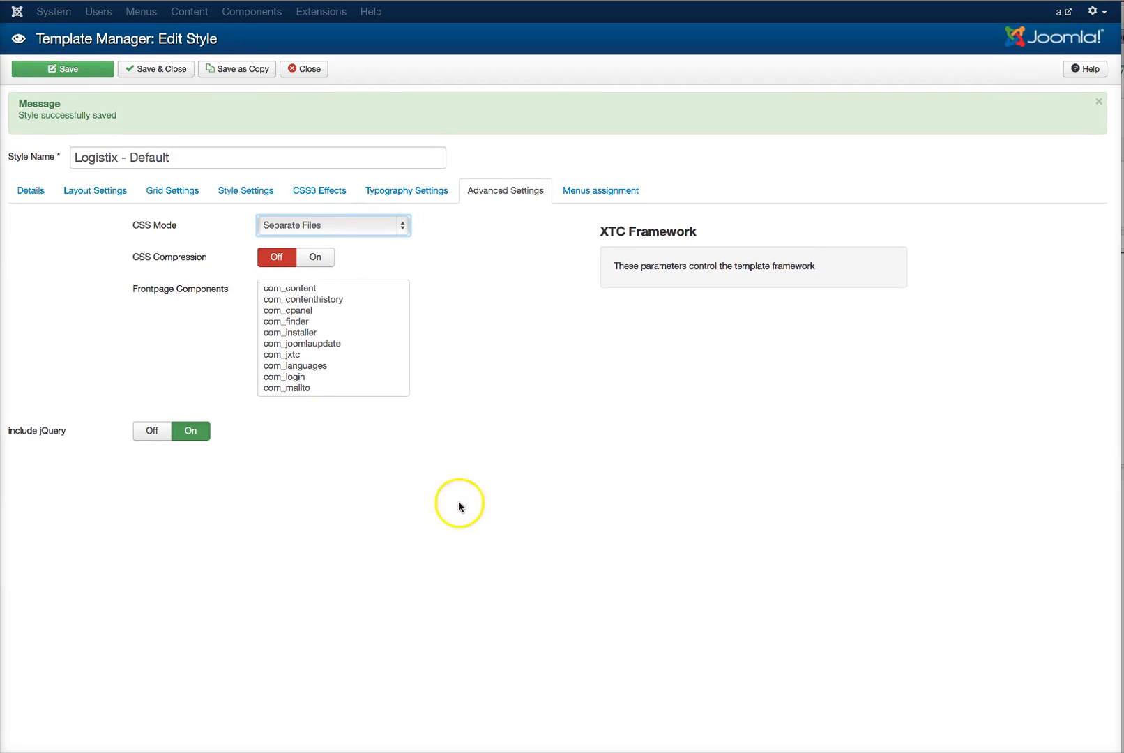
pyautogui.click(22, 18)
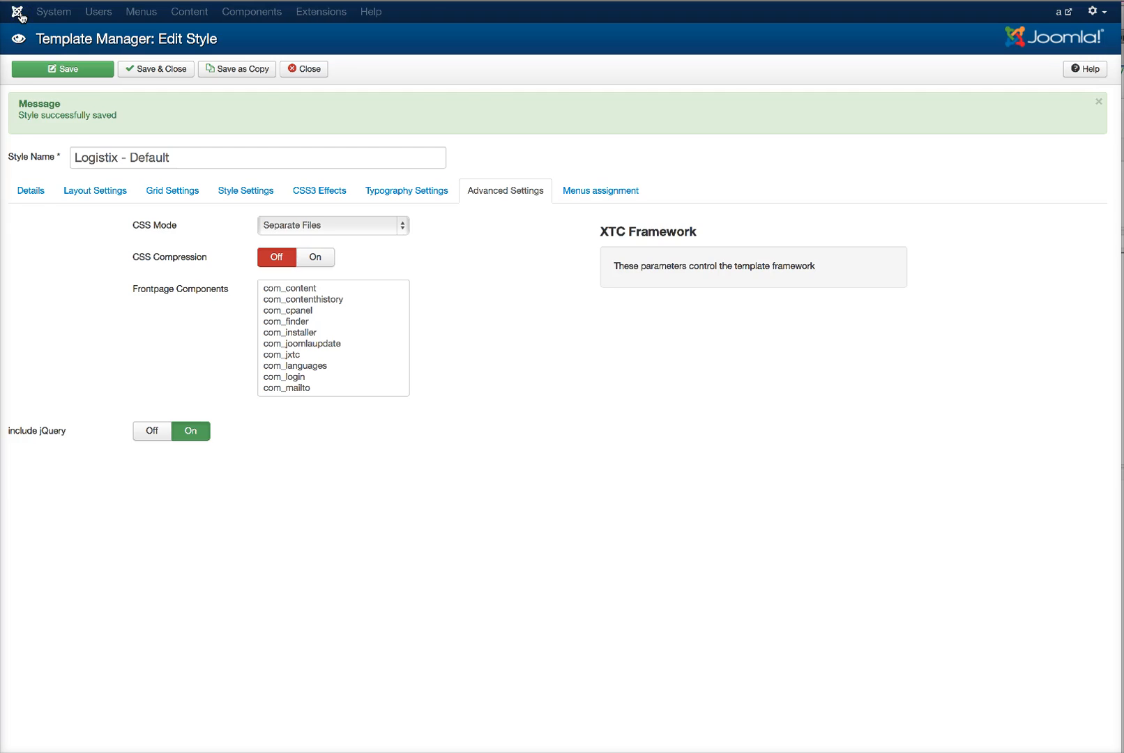